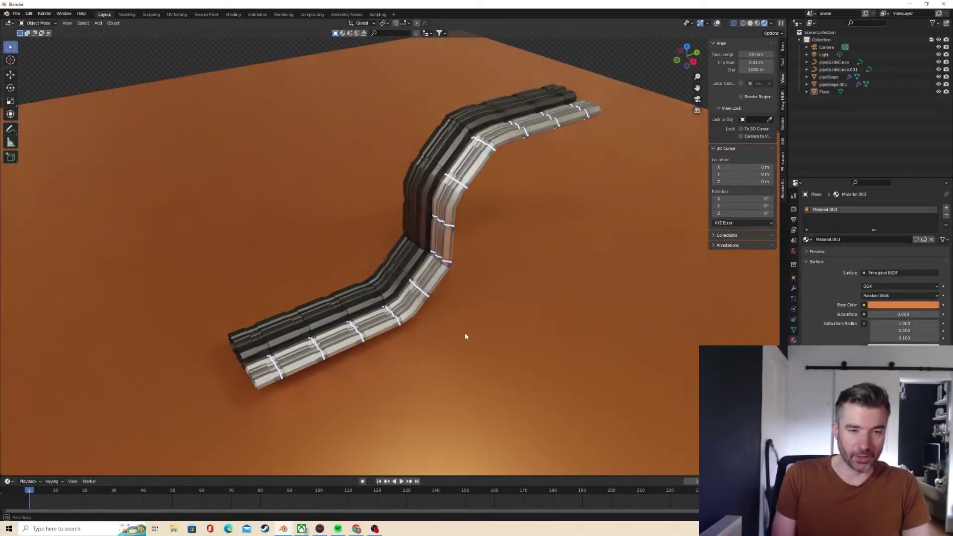
# - Orbit the view around the finished pipe scene to inspect it
pyautogui.moveTo(465, 337); pyautogui.dragTo(512, 344, button='middle')
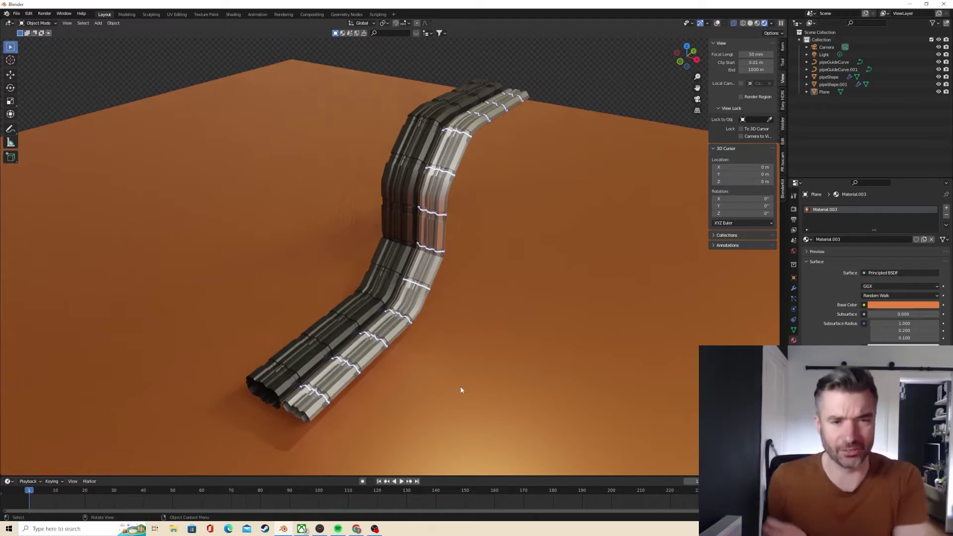
pyautogui.moveTo(616, 236); pyautogui.dragTo(607, 244, button='middle')
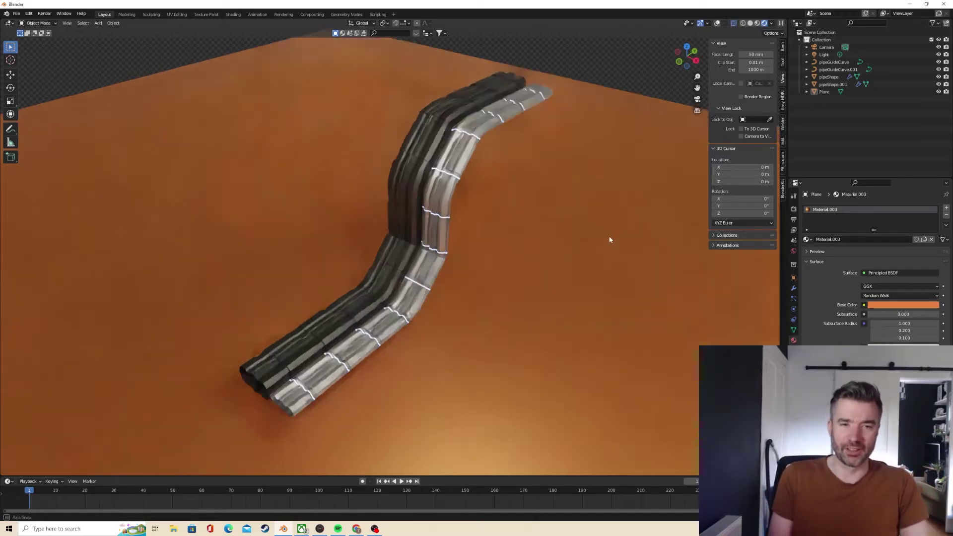
# - Start a new General file, discarding unsaved changes
pyautogui.click(16, 17)
pyautogui.moveTo(64, 22)
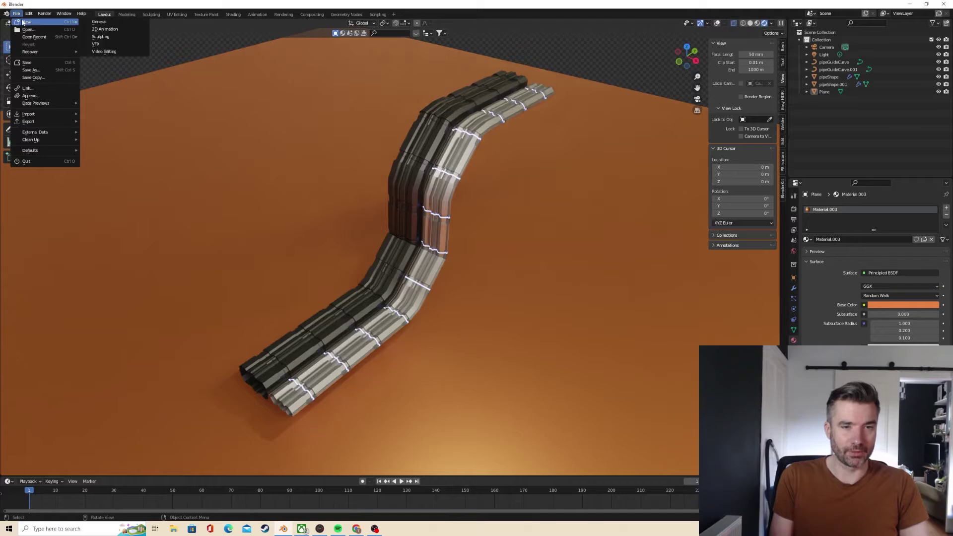
pyautogui.click(102, 22)
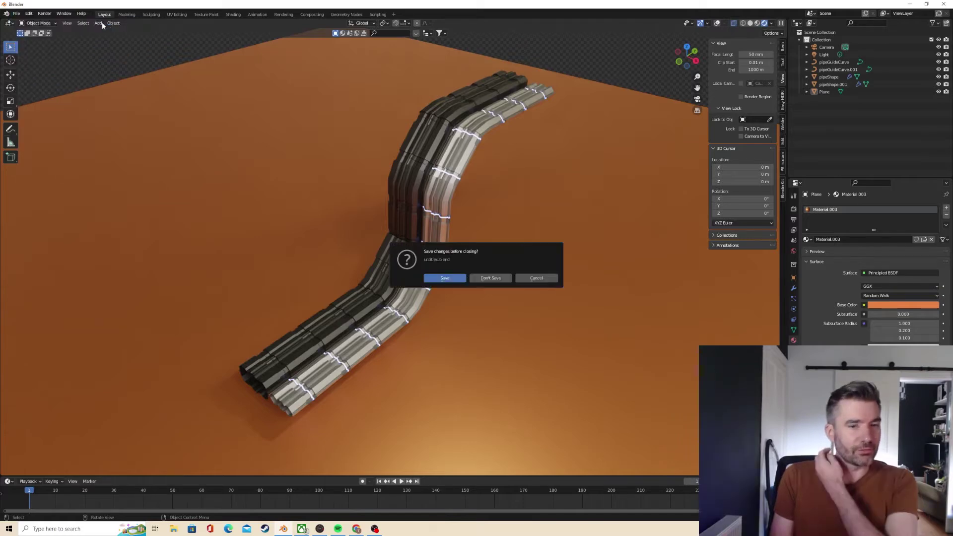
pyautogui.click(488, 279)
# - Delete the default cube, leaving the camera and light
pyautogui.scroll(-4, 424, 252)
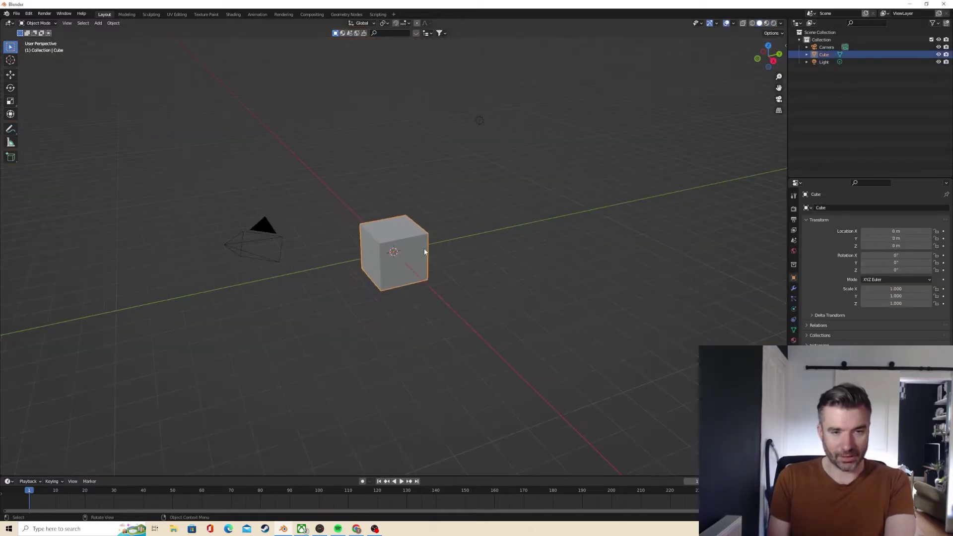
pyautogui.rightClick(400, 249)
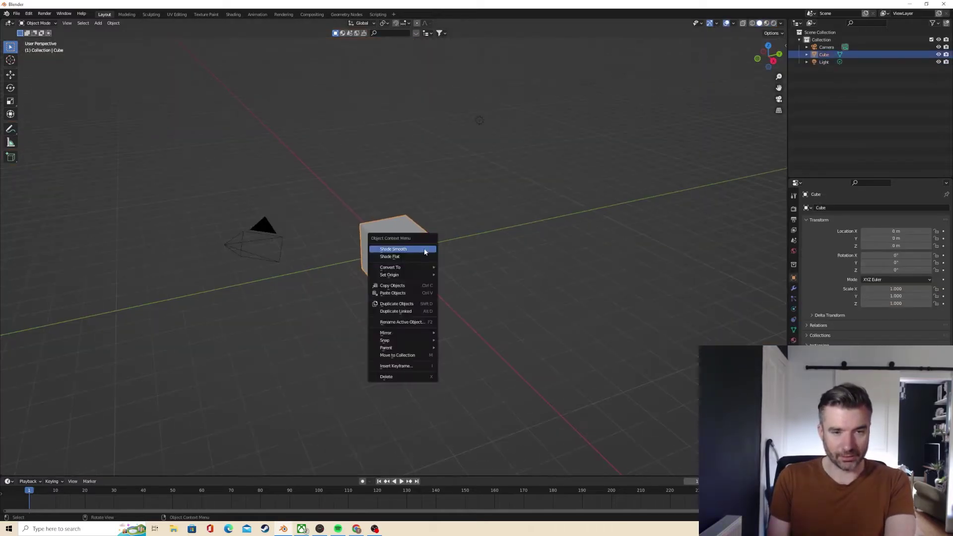
pyautogui.click(405, 377)
pyautogui.click(481, 123)
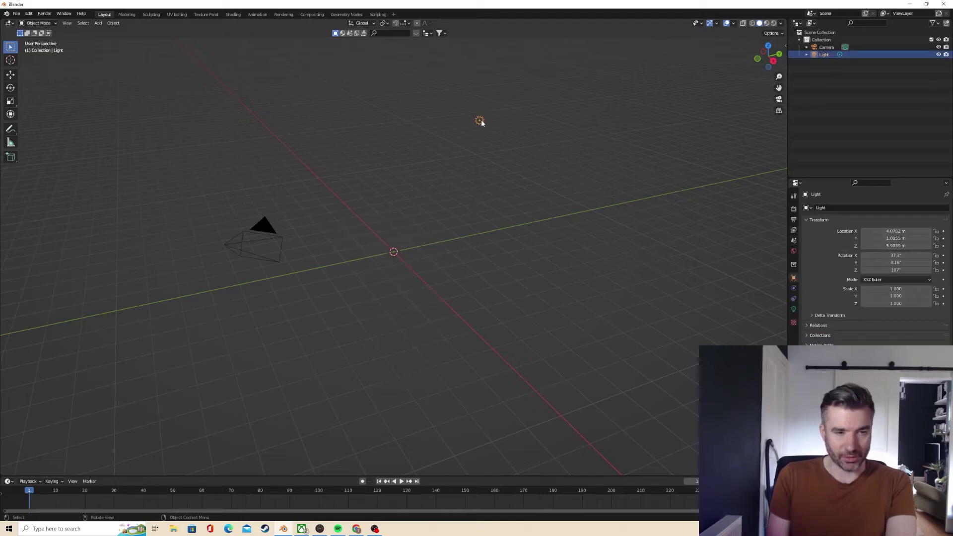
pyautogui.rightClick(480, 124)
# - Snap the 3D cursor to the world origin and add a plane there
pyautogui.scroll(3, 413, 162)
pyautogui.scroll(-4, 414, 162)
pyautogui.scroll(3, 413, 162)
pyautogui.moveTo(384, 221); pyautogui.dragTo(425, 259, button='middle')
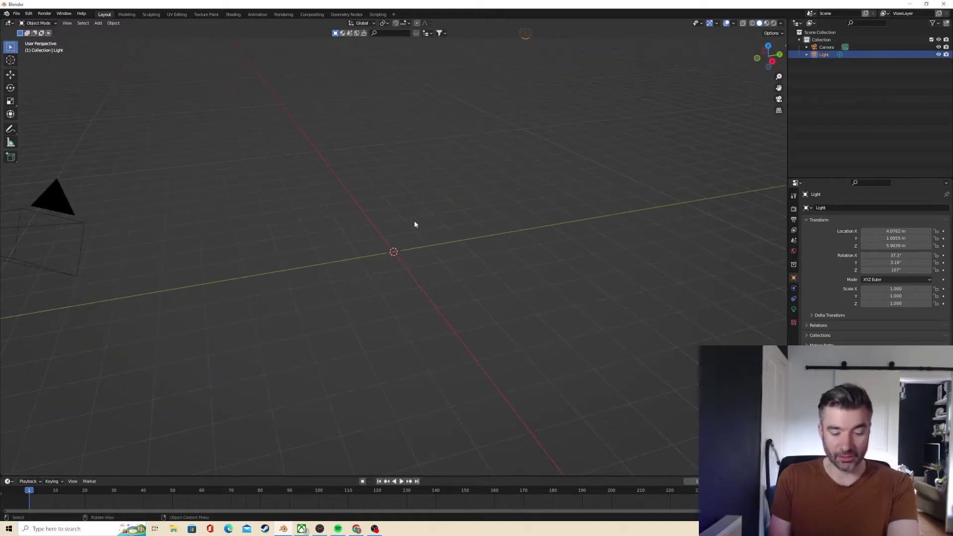
pyautogui.hotkey('shift', 's')
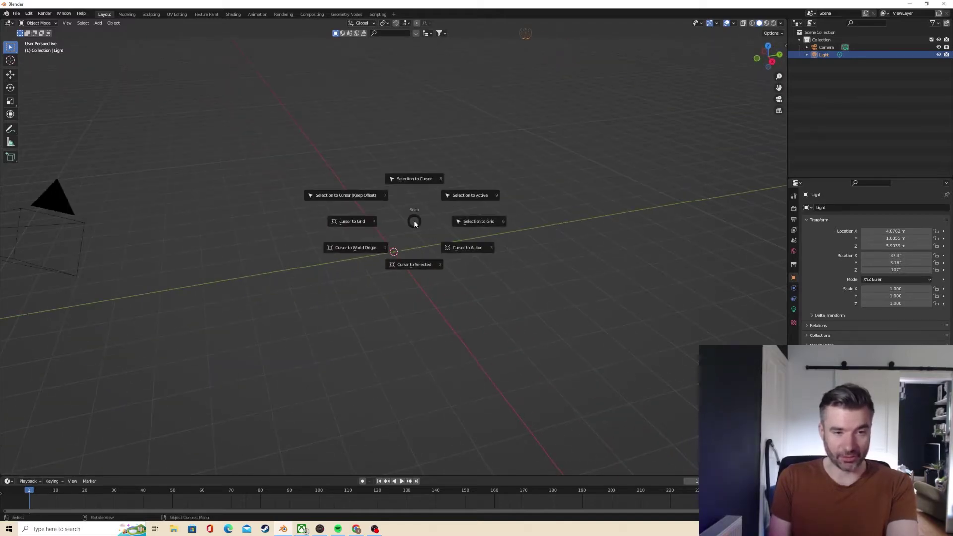
pyautogui.click(365, 245)
pyautogui.moveTo(366, 246); pyautogui.dragTo(397, 222, button='middle')
pyautogui.hotkey('shift', 'a')
pyautogui.moveTo(402, 222)
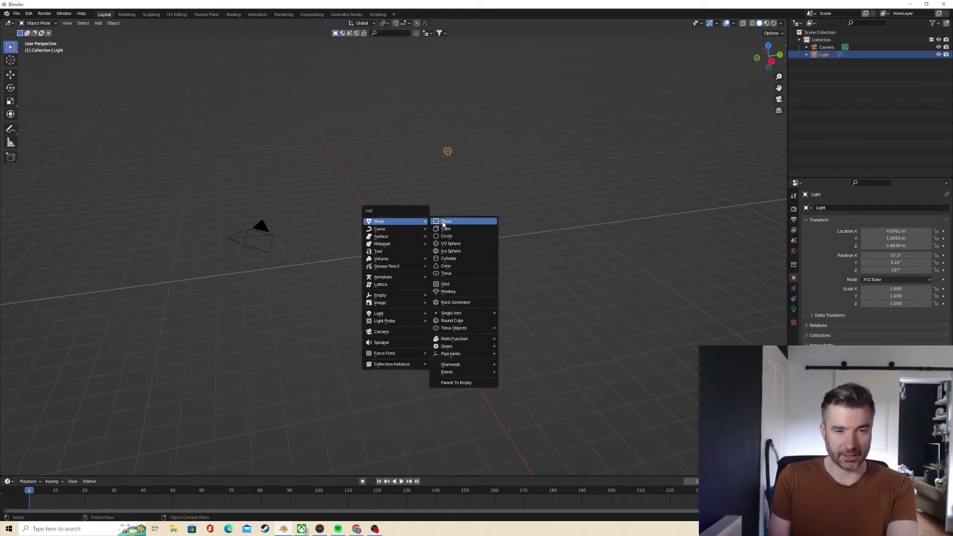
pyautogui.click(444, 223)
# - Switch the new plane into Edit Mode
pyautogui.scroll(-3, 435, 222)
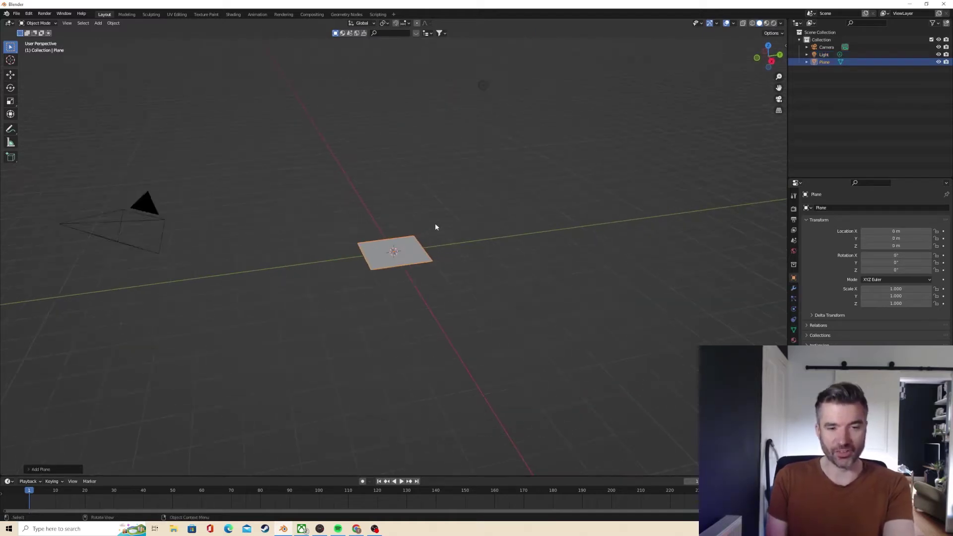
pyautogui.moveTo(435, 222); pyautogui.dragTo(441, 224, button='middle')
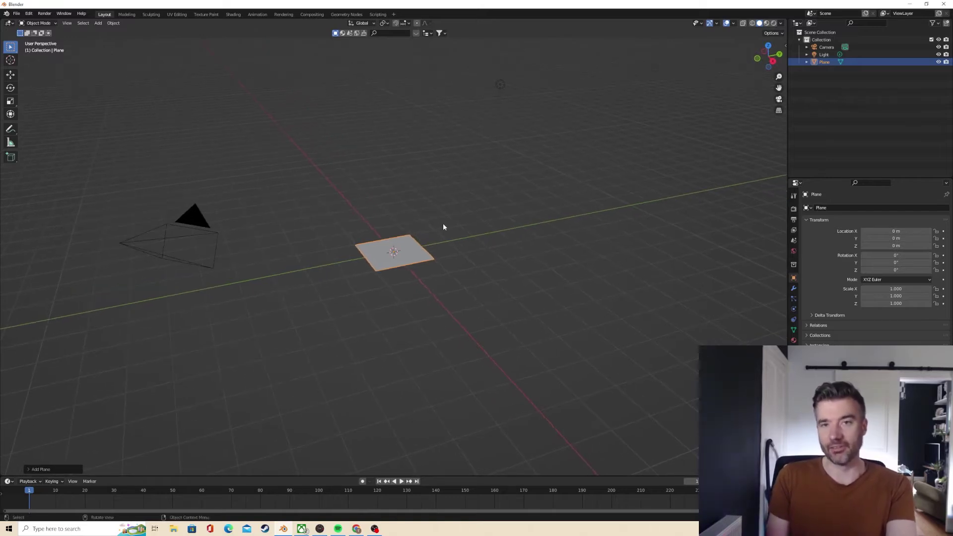
pyautogui.hotkey('shift', 'a')
pyautogui.moveTo(444, 224)
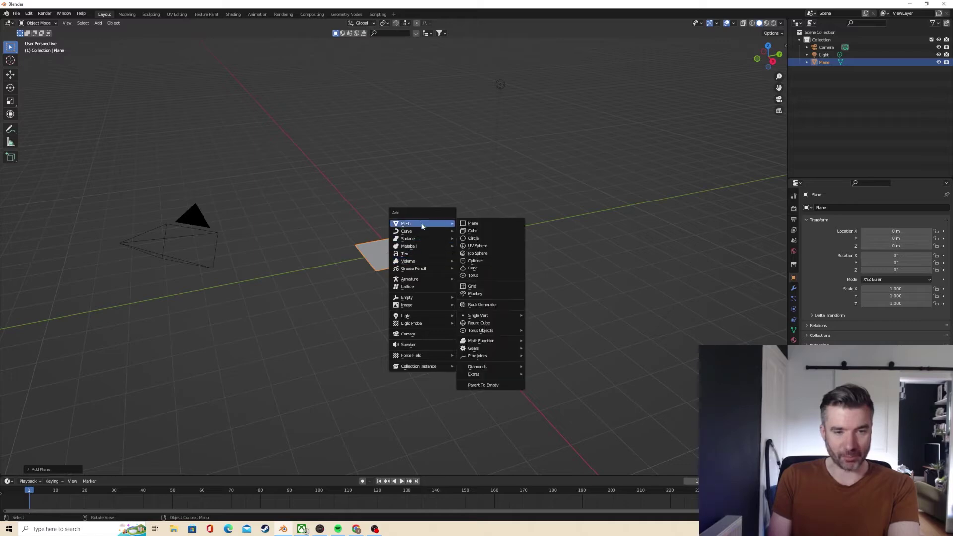
pyautogui.press('Tab')
pyautogui.scroll(2, 397, 197)
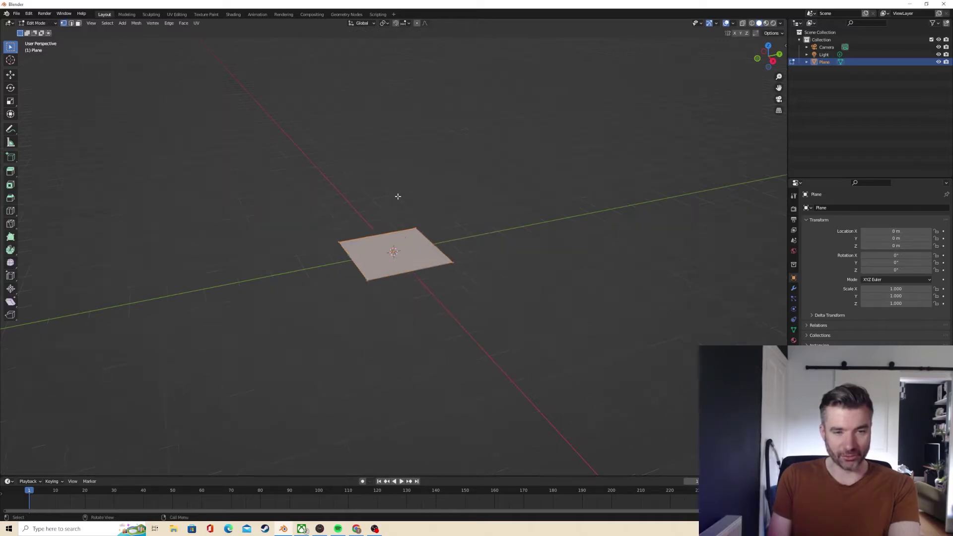
pyautogui.scroll(-1, 398, 196)
pyautogui.scroll(1, 397, 196)
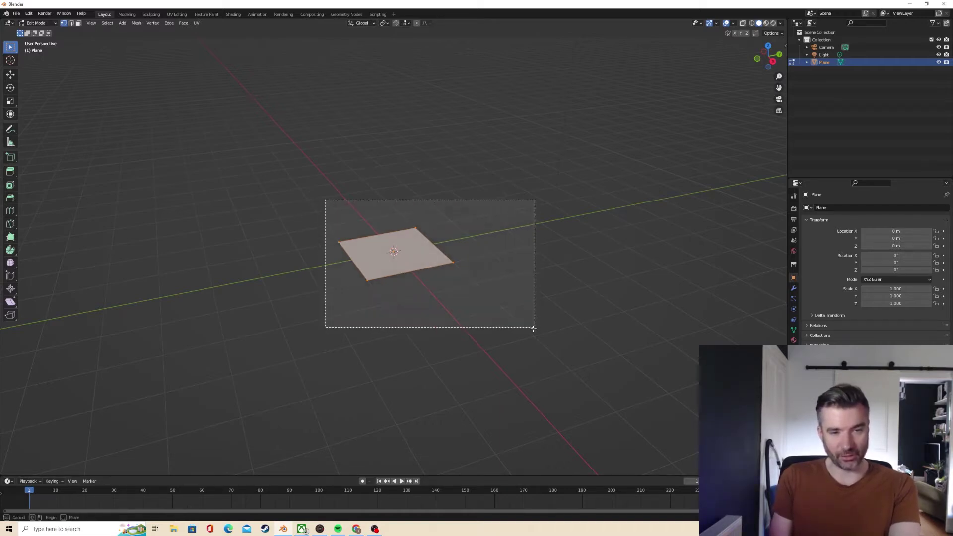
# - Merge all four vertices At Center into a single vertex
pyautogui.press('m')
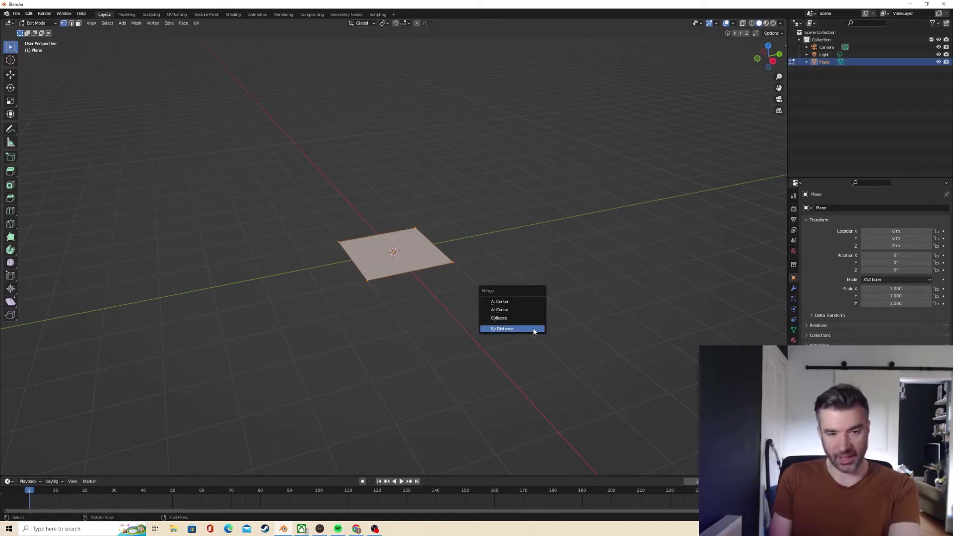
pyautogui.click(516, 304)
pyautogui.moveTo(441, 259); pyautogui.dragTo(403, 239, button='middle')
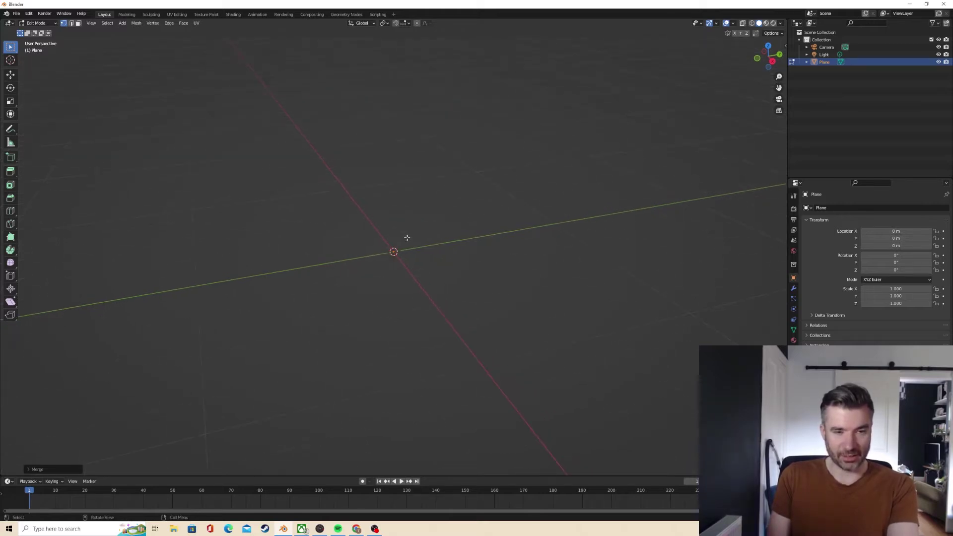
pyautogui.press('e')
pyautogui.rightClick(439, 212)
pyautogui.hotkey('ctrl', 'z')
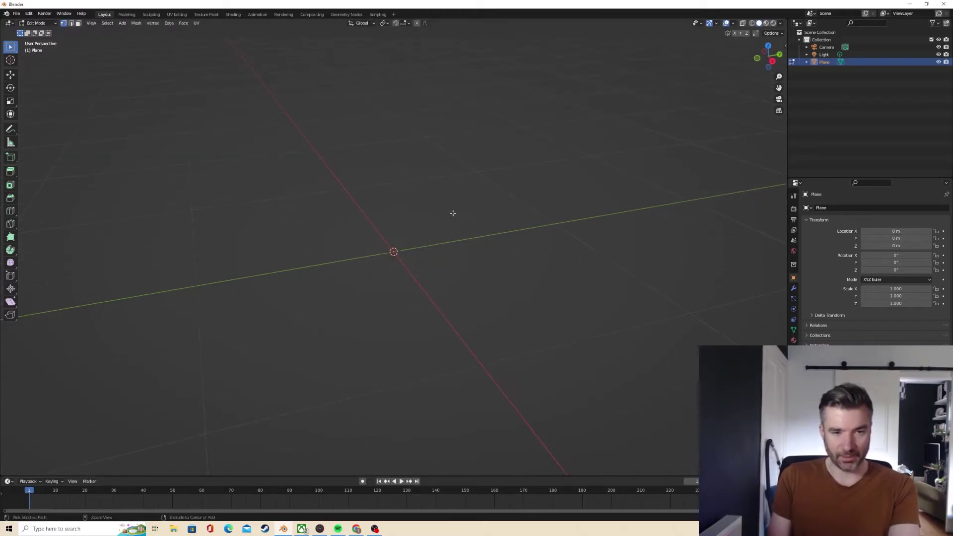
# - Extrude the vertex along the Y axis to form the ground edge
pyautogui.press('g')
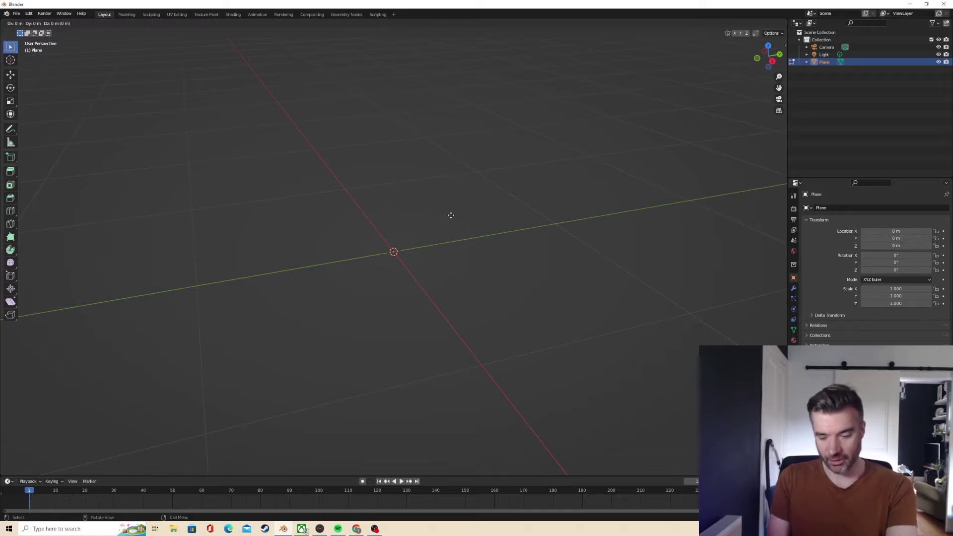
pyautogui.press('g')
pyautogui.press('Escape')
pyautogui.press('e')
pyautogui.press('y')
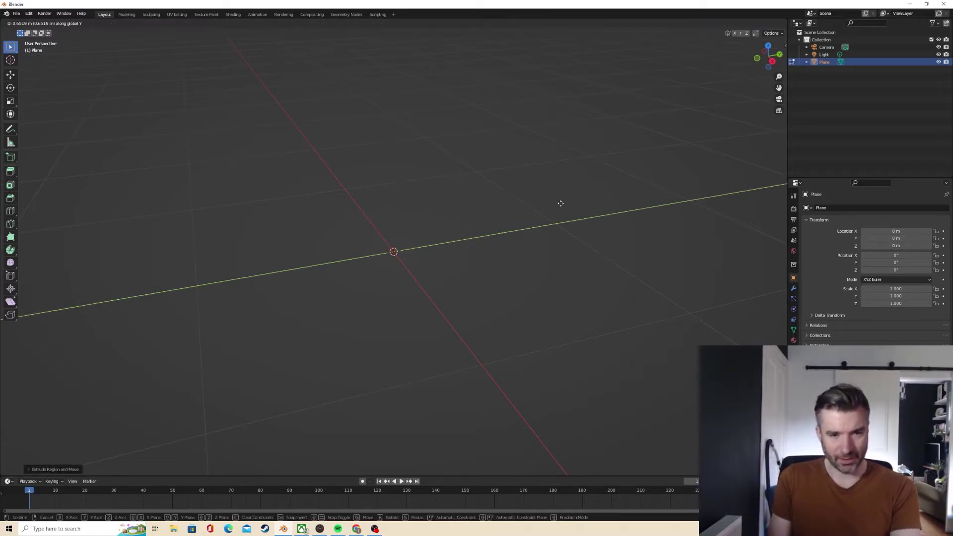
pyautogui.click(561, 204)
pyautogui.moveTo(523, 225)
pyautogui.mouseDown(button='middle')
pyautogui.moveTo(515, 215)
pyautogui.moveTo(520, 222)
pyautogui.mouseUp(button='middle')
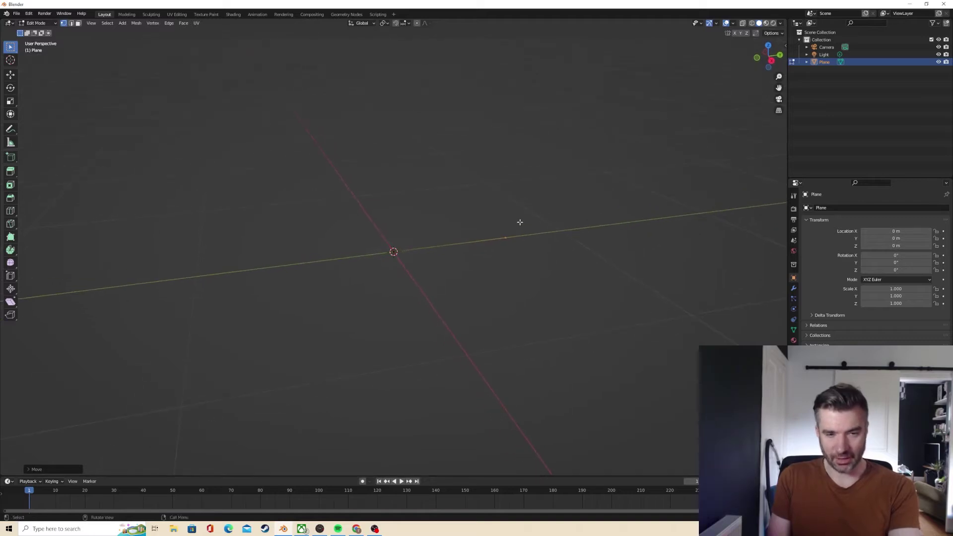
# - Extrude a second edge straight up along Z, then select the whole line
pyautogui.press('e')
pyautogui.press('x')
pyautogui.press('z')
pyautogui.press('Escape')
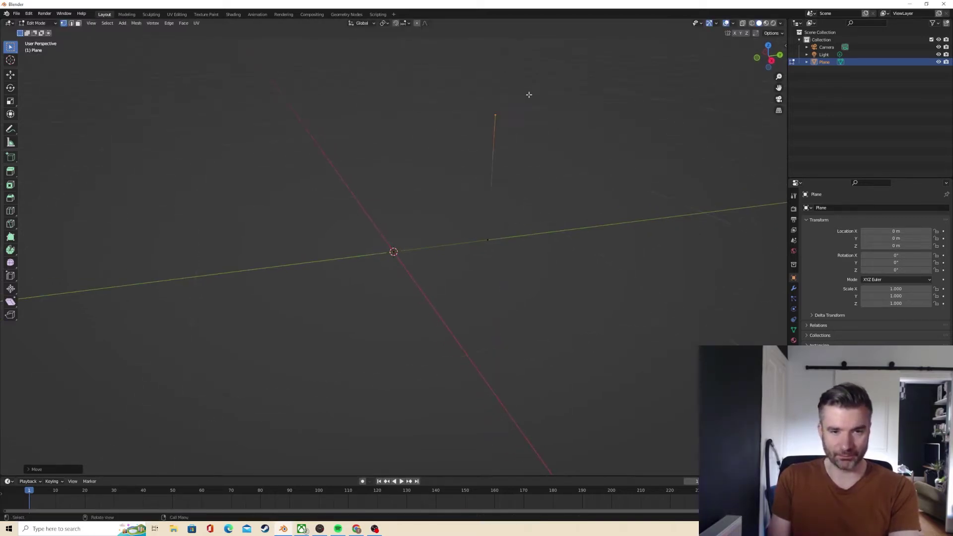
pyautogui.press('g')
pyautogui.press('y')
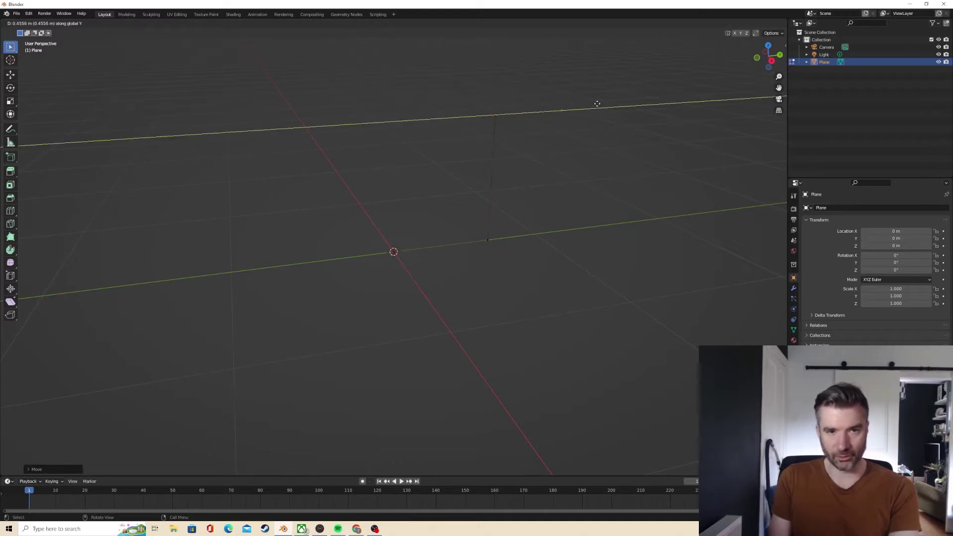
pyautogui.press('Escape')
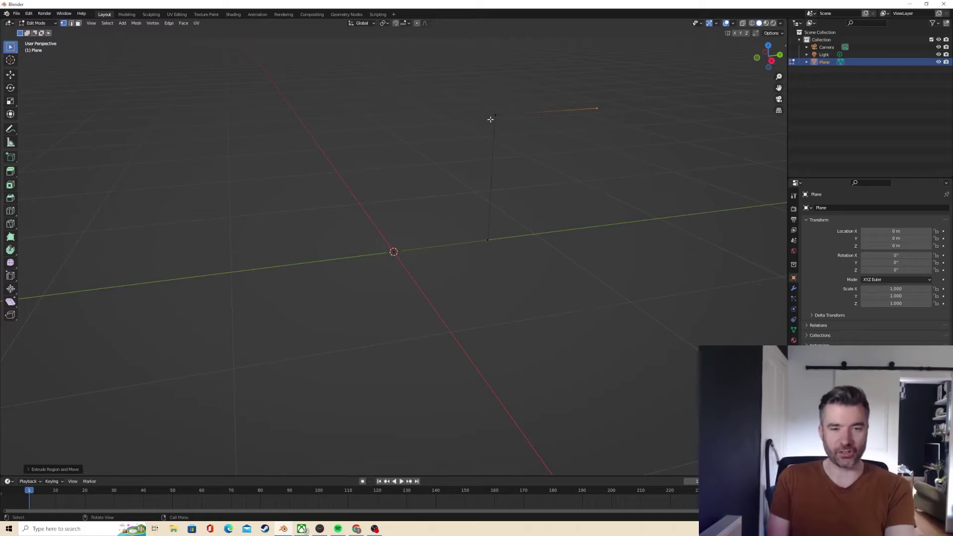
pyautogui.press('a')
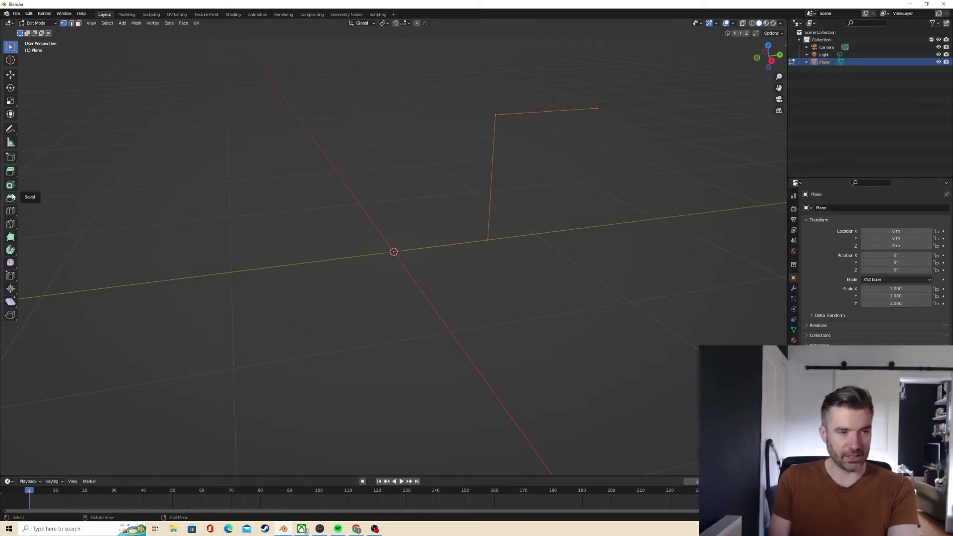
# - Bevel the path's corner vertices with 0.0178 m width and 3 segments
pyautogui.click(11, 198)
pyautogui.moveTo(525, 160); pyautogui.dragTo(560, 139)
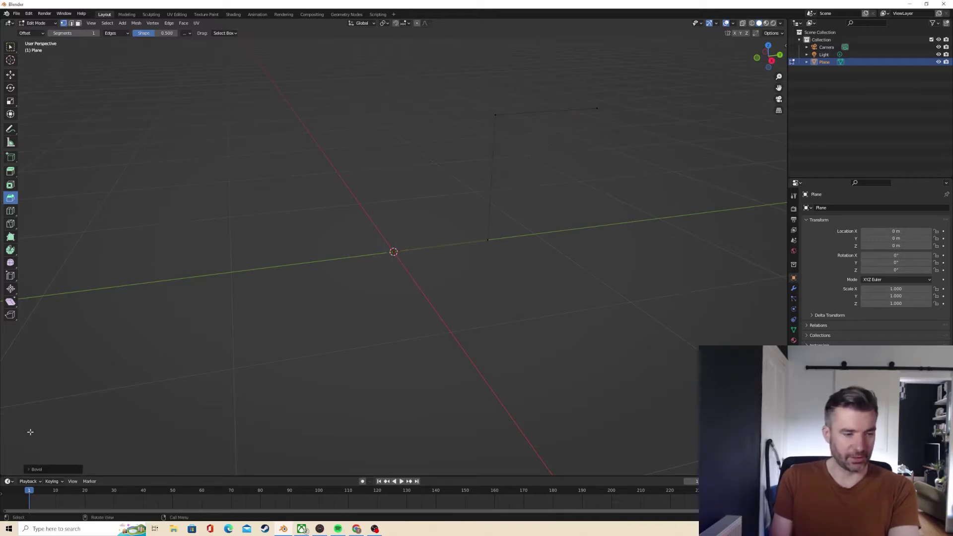
pyautogui.click(27, 469)
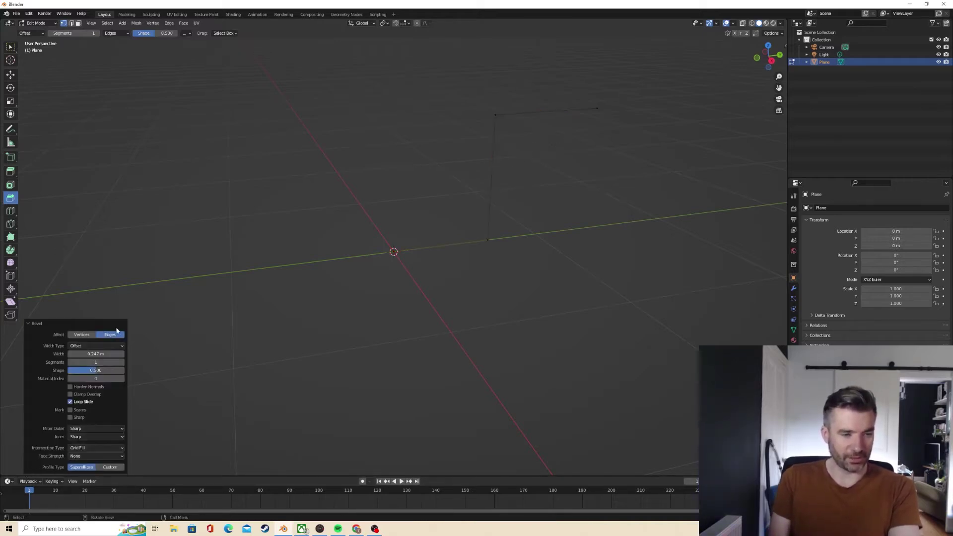
pyautogui.click(85, 336)
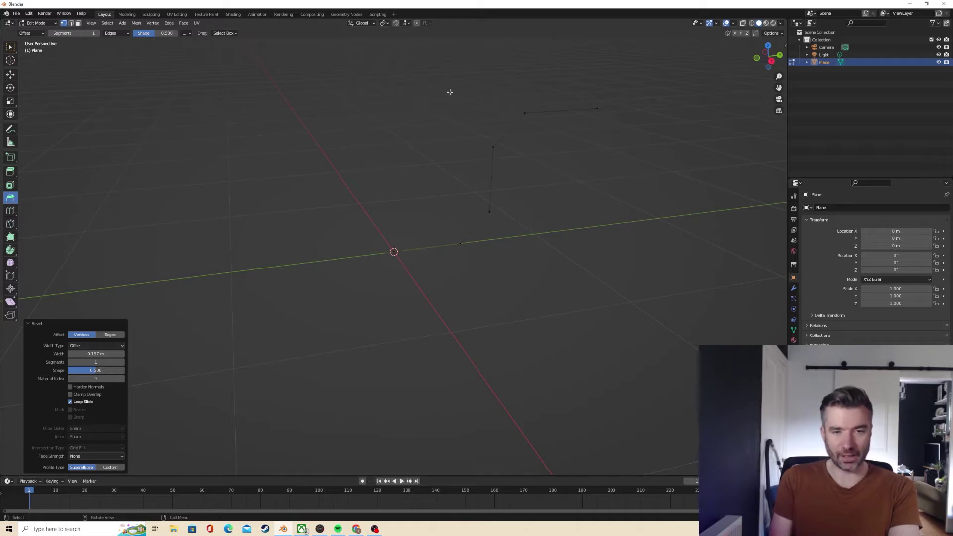
pyautogui.moveTo(450, 92); pyautogui.dragTo(556, 289)
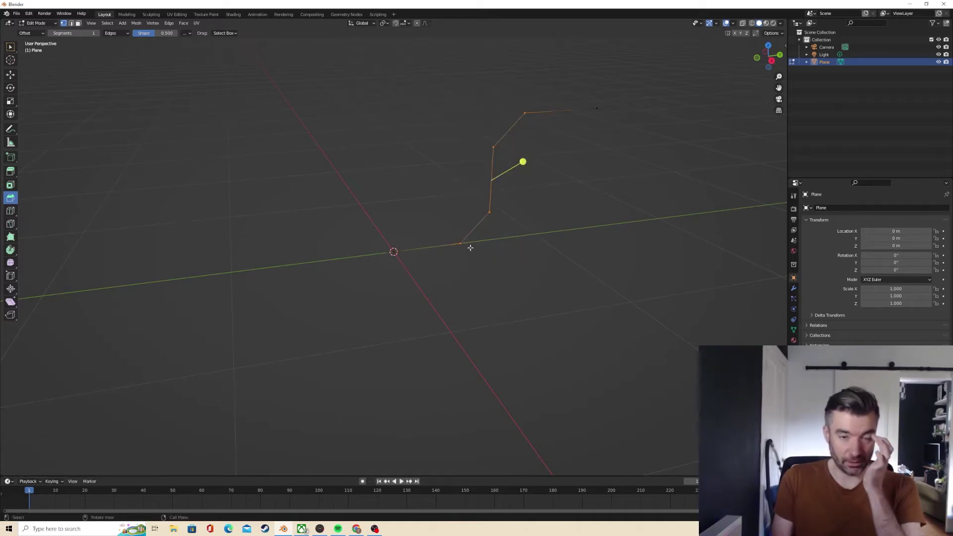
pyautogui.moveTo(525, 160); pyautogui.dragTo(540, 153)
pyautogui.click(87, 333)
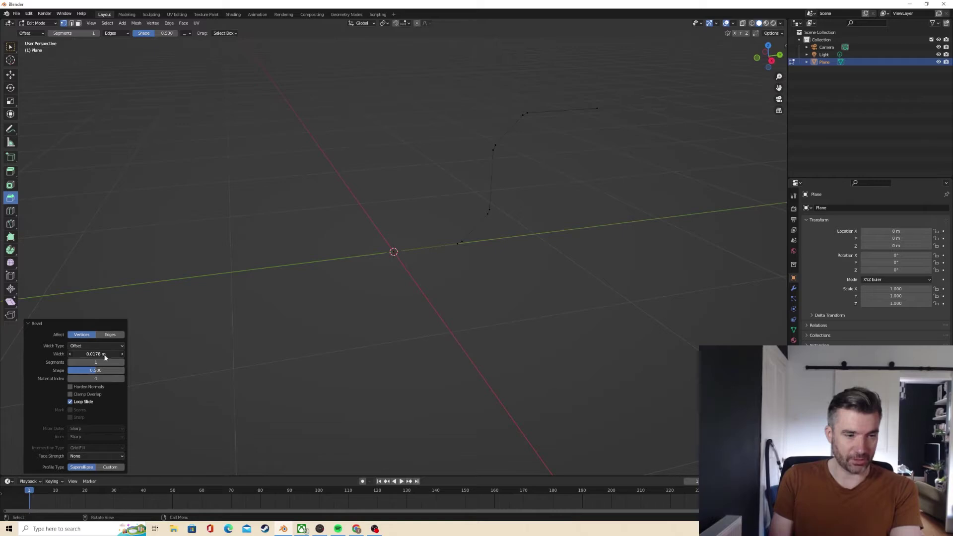
pyautogui.click(123, 363)
pyautogui.click(122, 362)
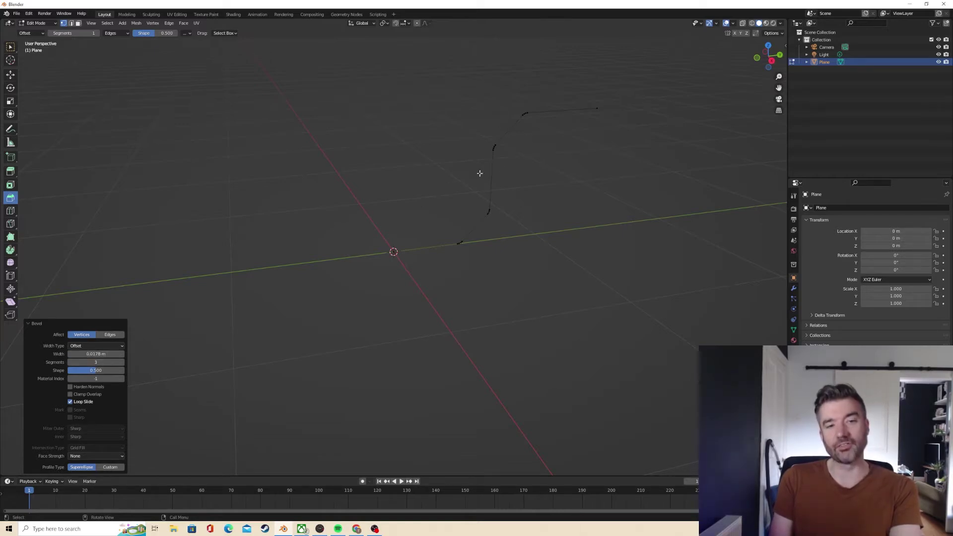
# - Convert the bent path mesh into a curve object
pyautogui.press('Tab')
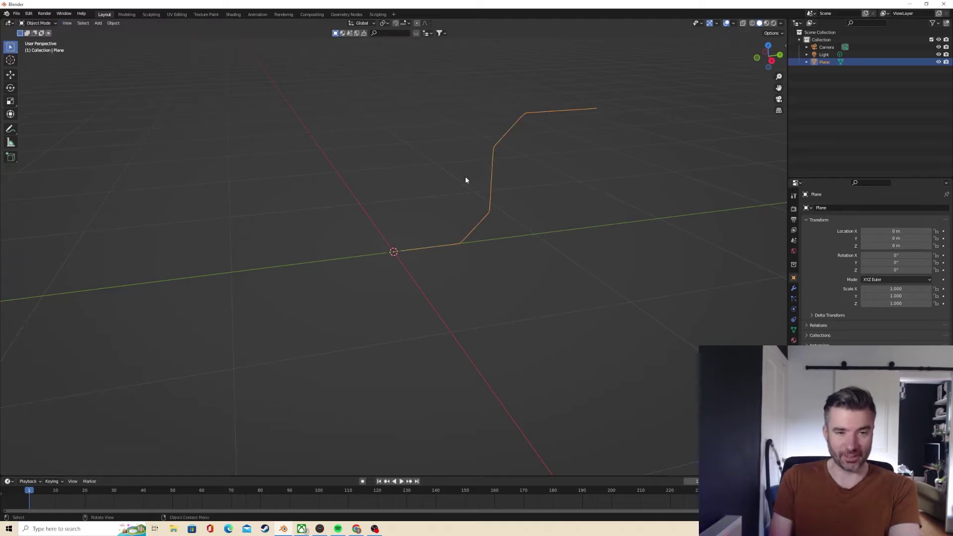
pyautogui.moveTo(466, 177)
pyautogui.mouseDown(button='middle')
pyautogui.moveTo(432, 171)
pyautogui.moveTo(474, 173)
pyautogui.mouseUp(button='middle')
pyautogui.press('Tab')
pyautogui.press('Tab')
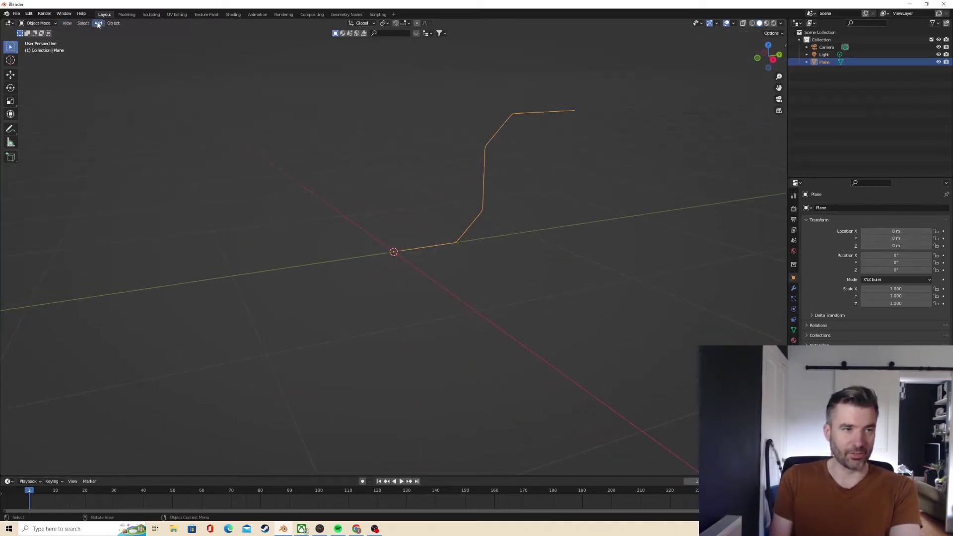
pyautogui.click(114, 23)
pyautogui.moveTo(155, 227)
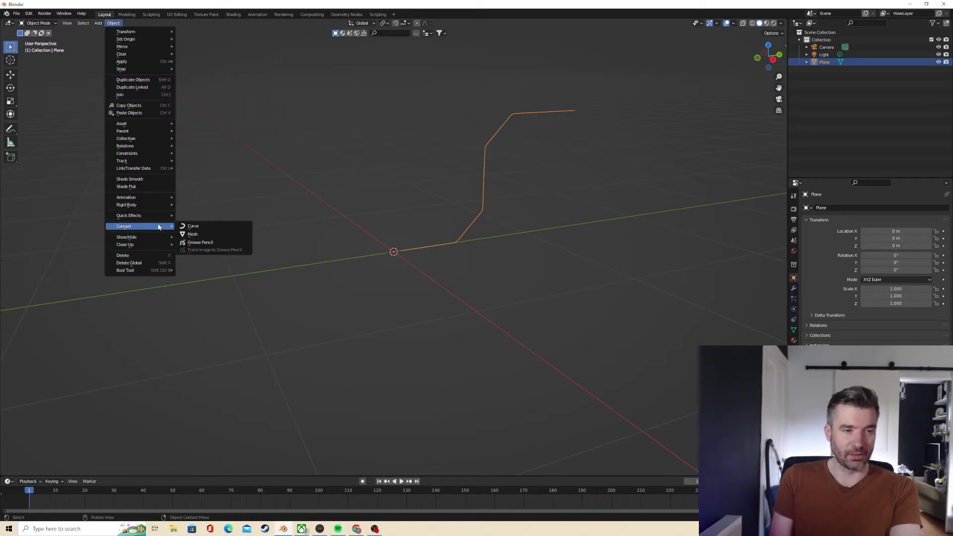
pyautogui.click(193, 227)
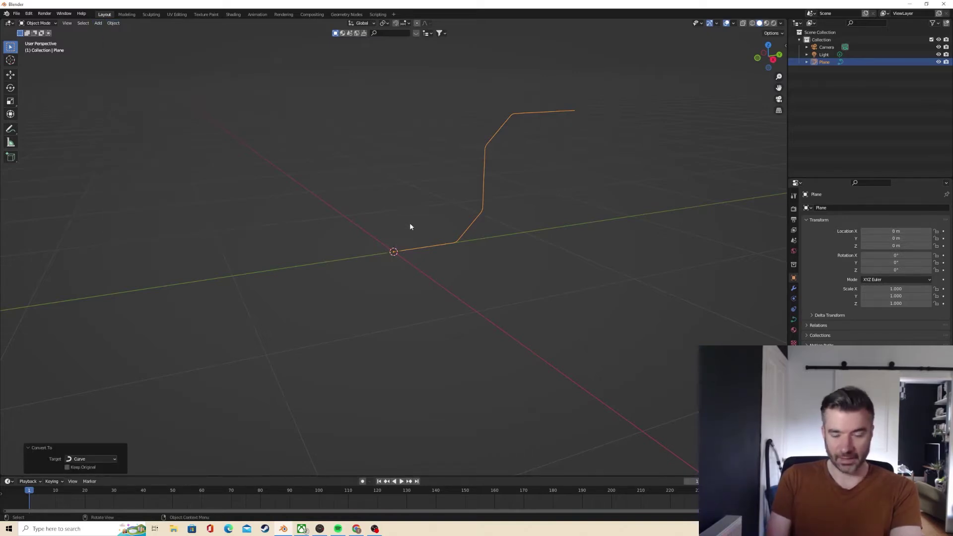
# - Name the curve 'PipesPath', deselect it, and switch to Back Orthographic view
pyautogui.press('F2')
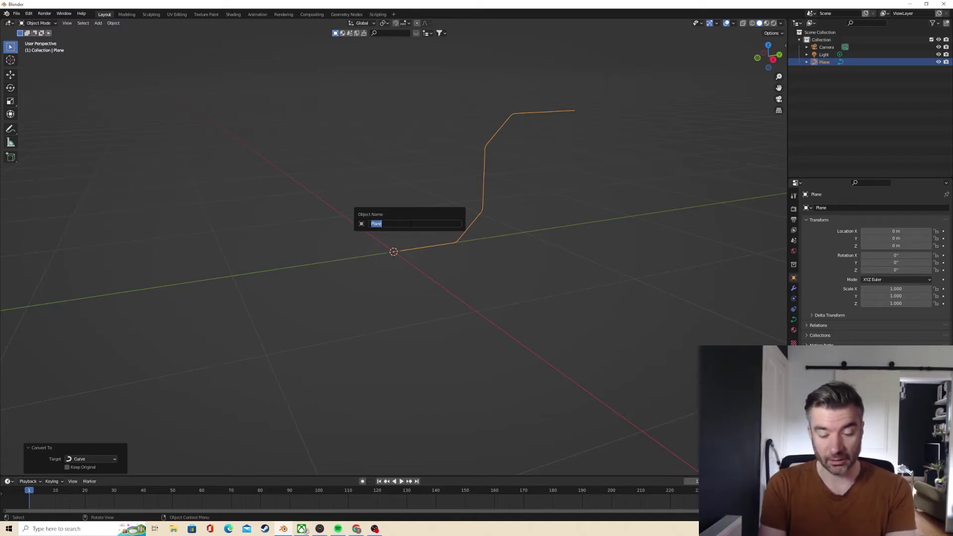
pyautogui.write('PipesPath')
pyautogui.press('Return')
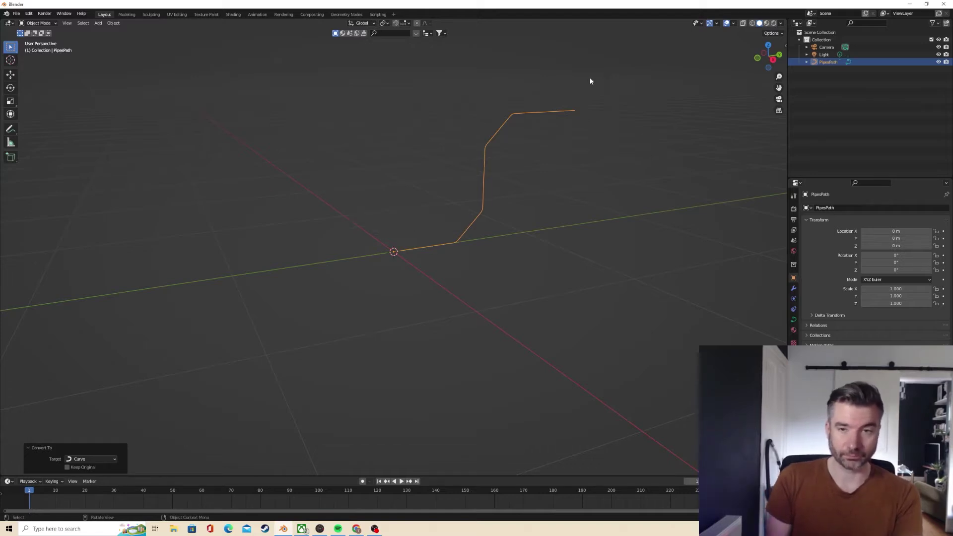
pyautogui.click(673, 98)
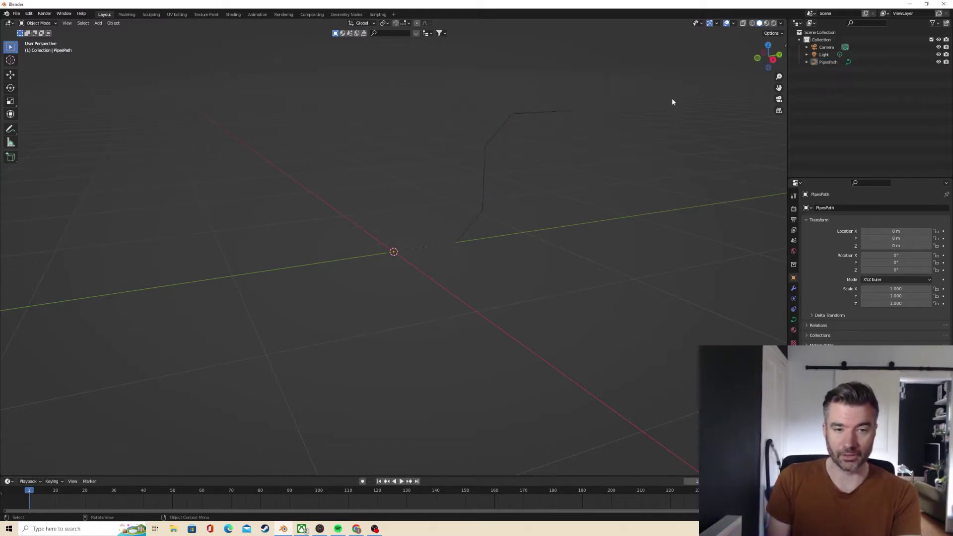
pyautogui.click(780, 55)
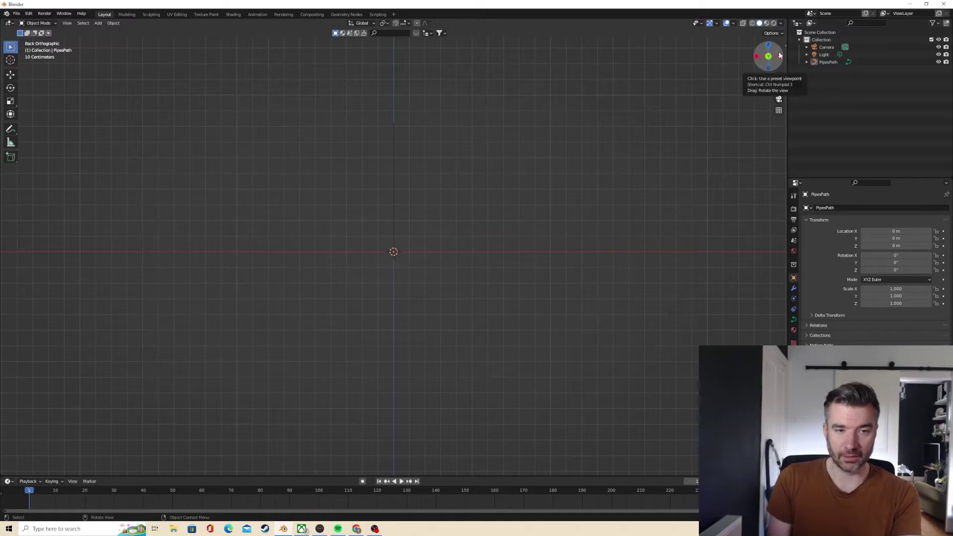
pyautogui.scroll(-1, 445, 211)
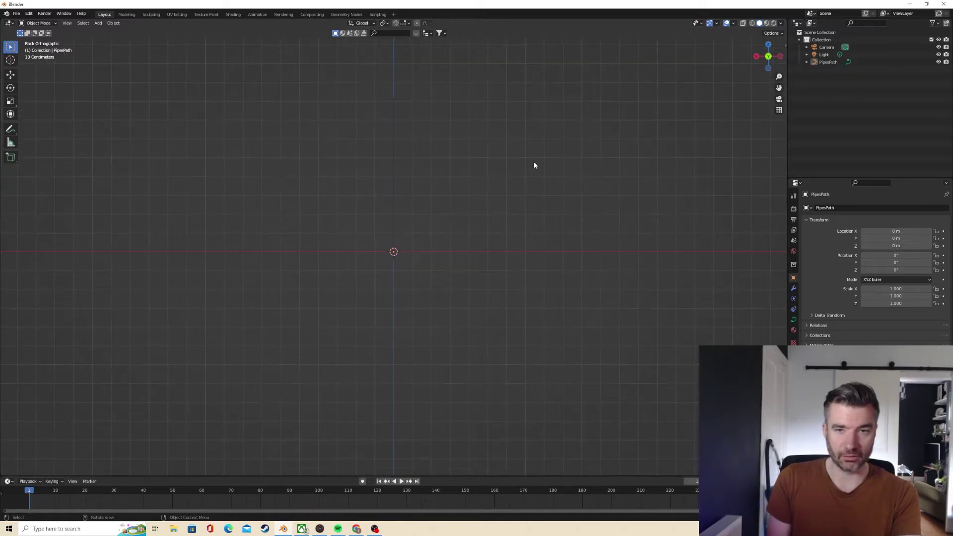
pyautogui.scroll(3, 479, 157)
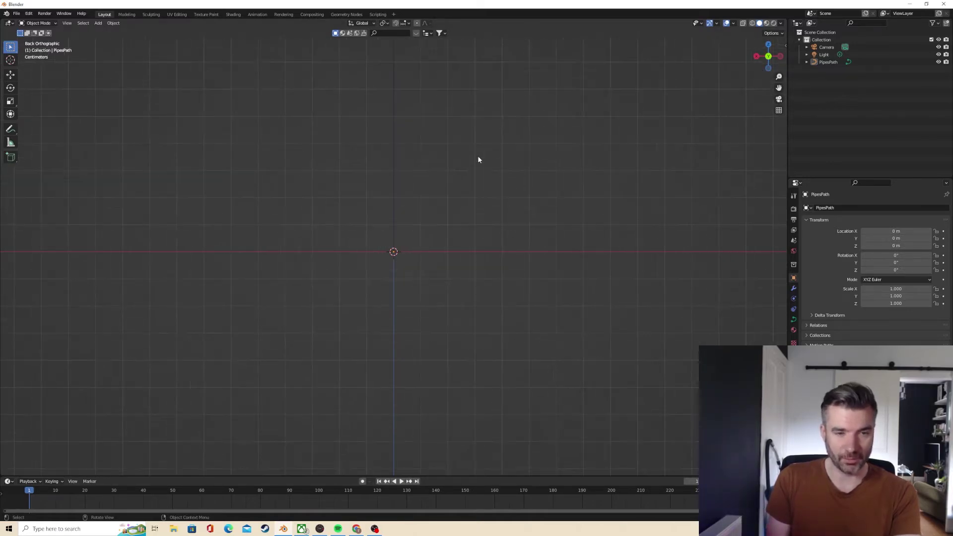
# - Add a plane rotated 90° on X and scaled down to about 0.06
pyautogui.hotkey('shift', 'a')
pyautogui.click(527, 155)
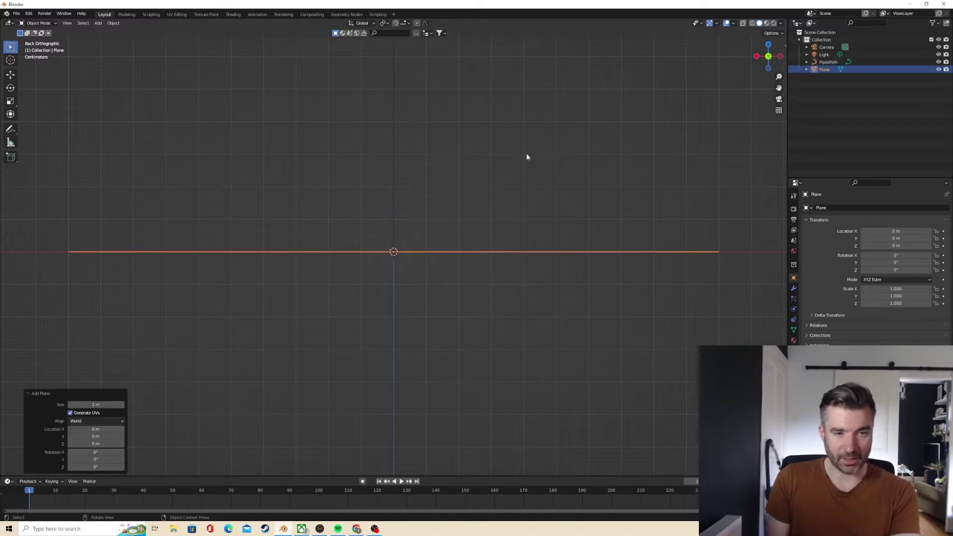
pyautogui.write('rx90')
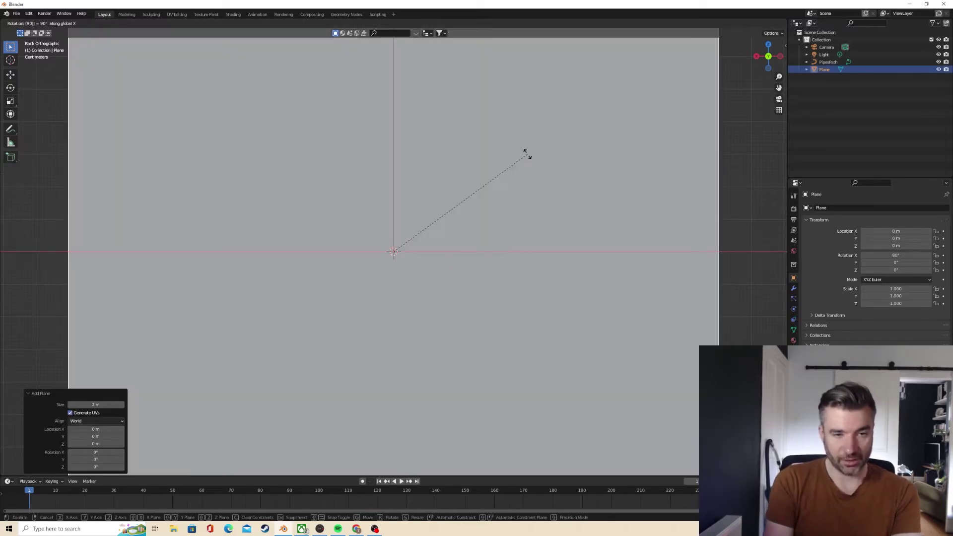
pyautogui.press('Return')
pyautogui.press('s')
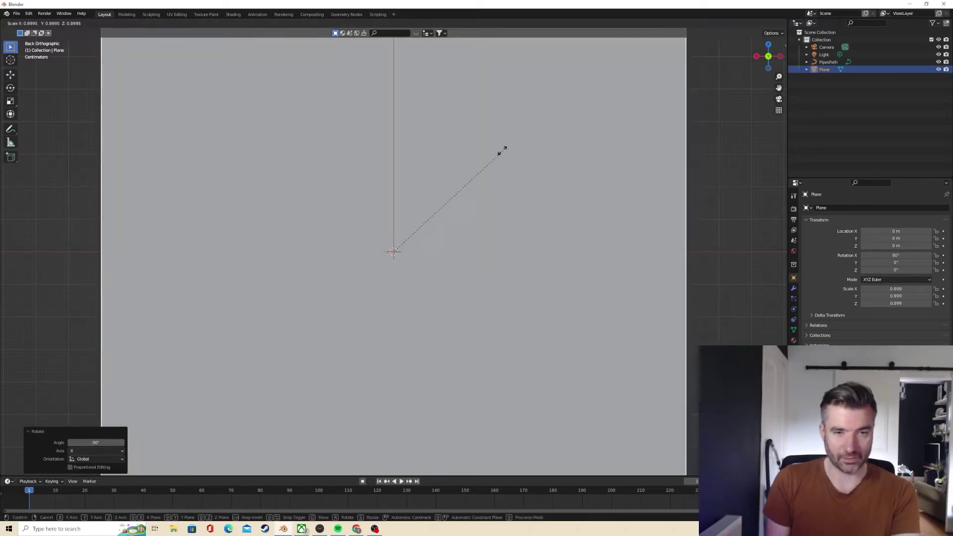
pyautogui.click(385, 247)
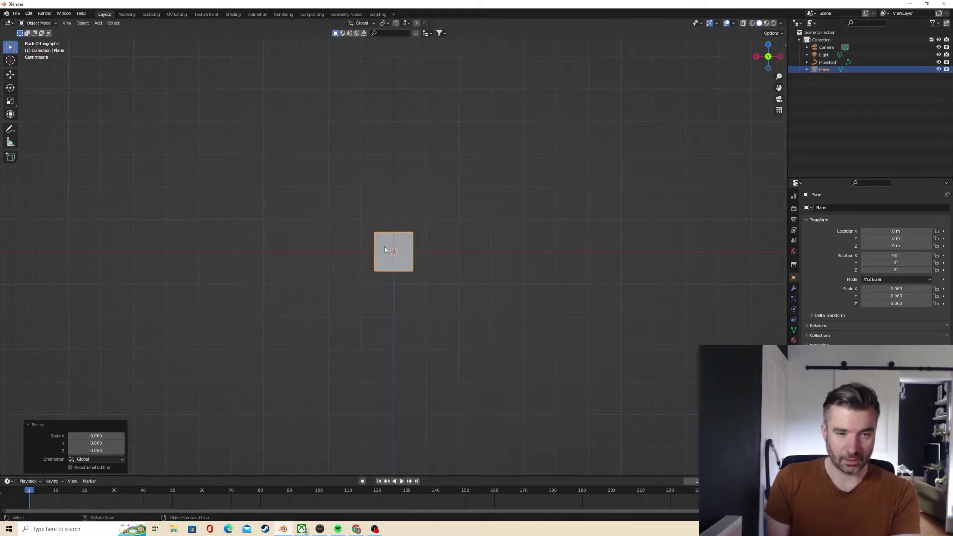
pyautogui.scroll(5, 385, 248)
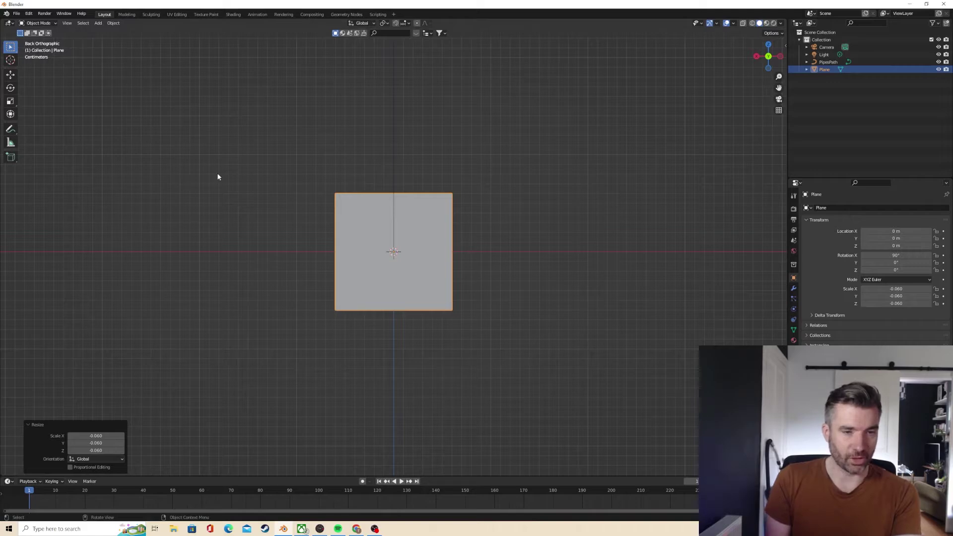
# - Delete three of the plane's vertices, keeping the top-left one selected
pyautogui.press('Tab')
pyautogui.moveTo(430, 296); pyautogui.dragTo(461, 321)
pyautogui.keyDown('shift'); pyautogui.moveTo(436, 169); pyautogui.dragTo(490, 212); pyautogui.keyUp('shift')
pyautogui.keyDown('shift'); pyautogui.moveTo(303, 296); pyautogui.dragTo(348, 317); pyautogui.keyUp('shift')
pyautogui.rightClick(344, 310)
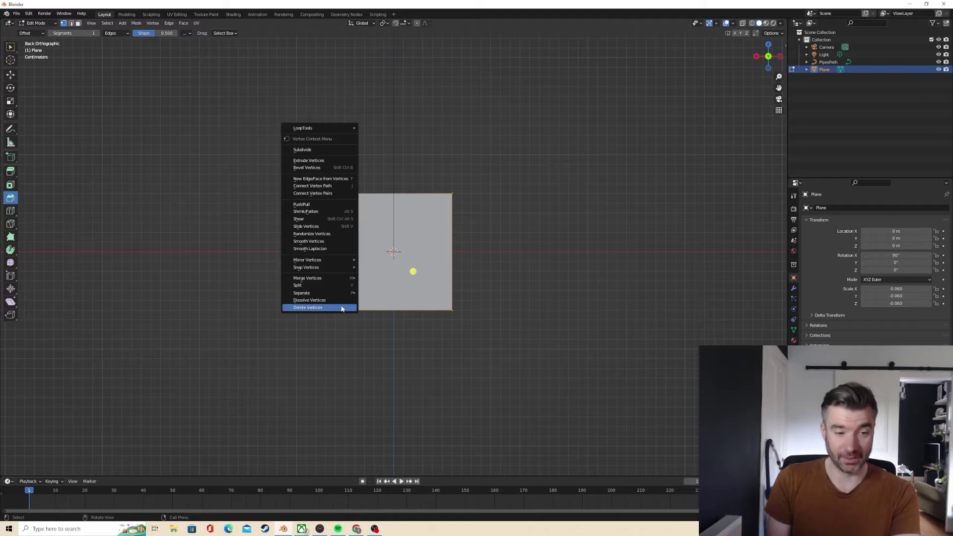
pyautogui.click(343, 309)
pyautogui.click(333, 194)
# - Place the vertex above the horizontal axis and extrude stepped points rightward to the centre line
pyautogui.press('g')
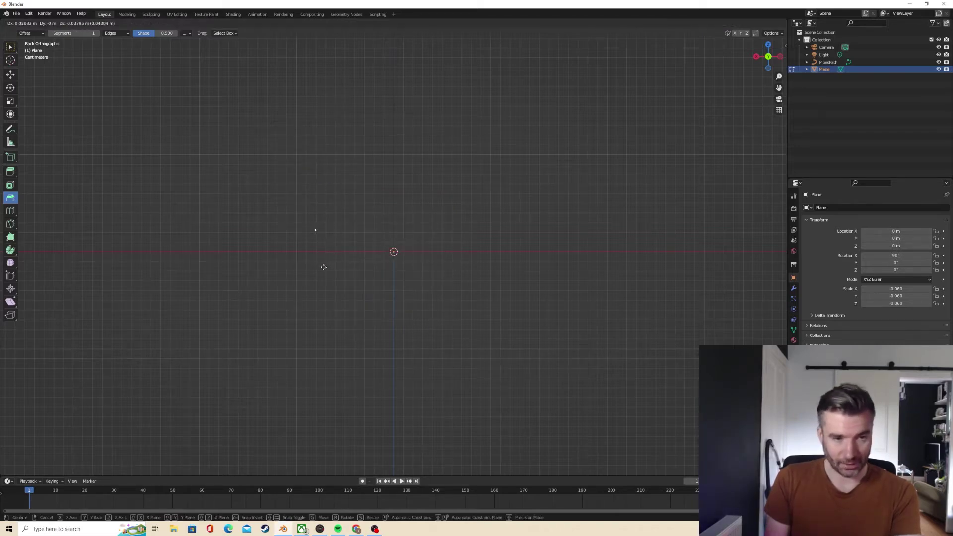
pyautogui.click(323, 269)
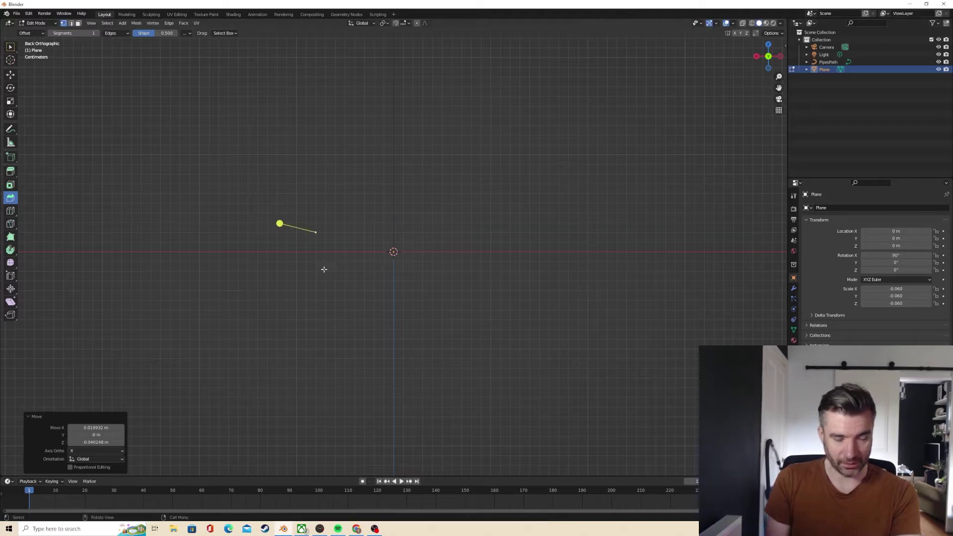
pyautogui.press('g')
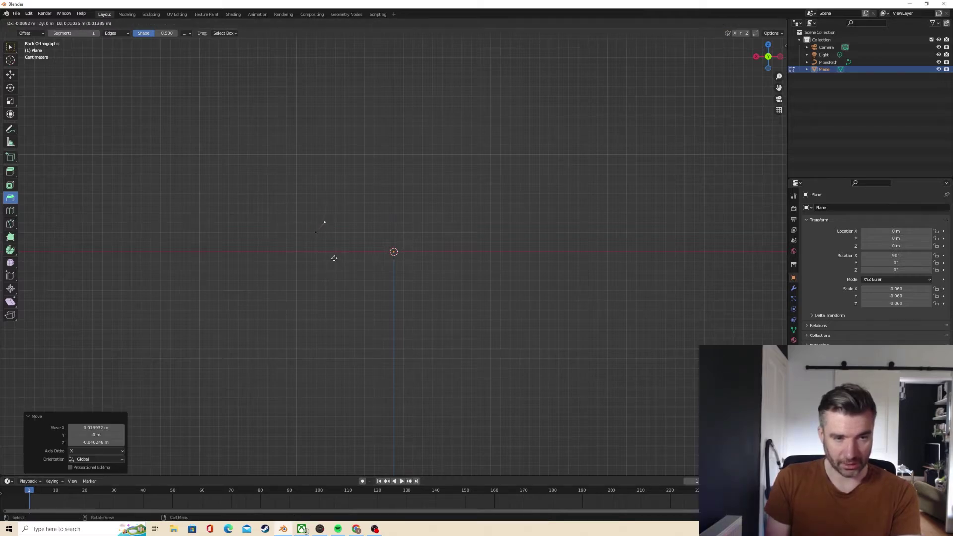
pyautogui.click(334, 259)
pyautogui.press('e')
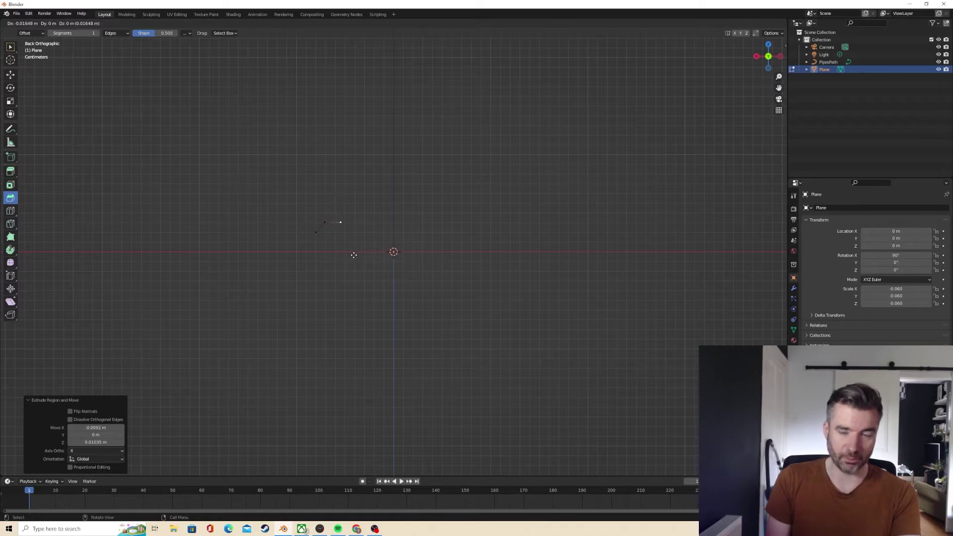
pyautogui.click(354, 255)
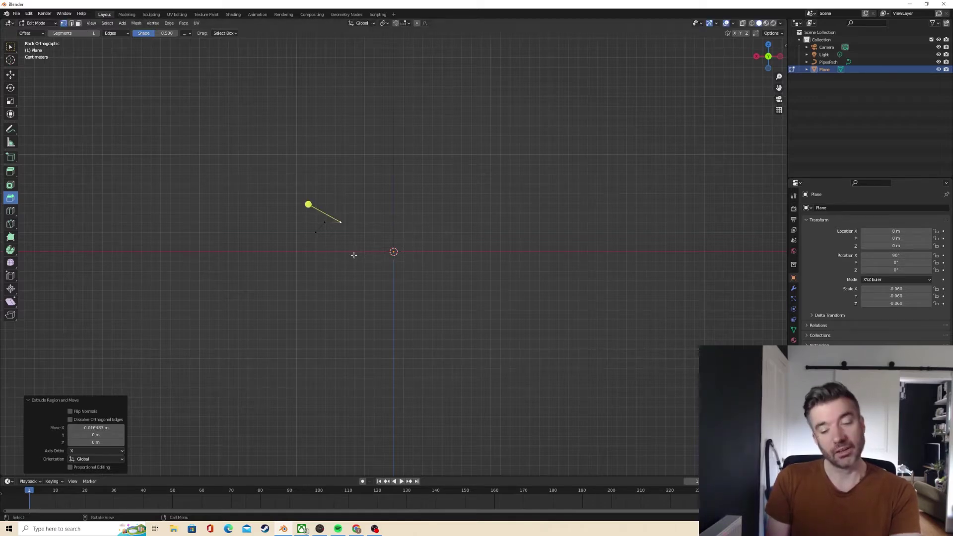
pyautogui.press('g')
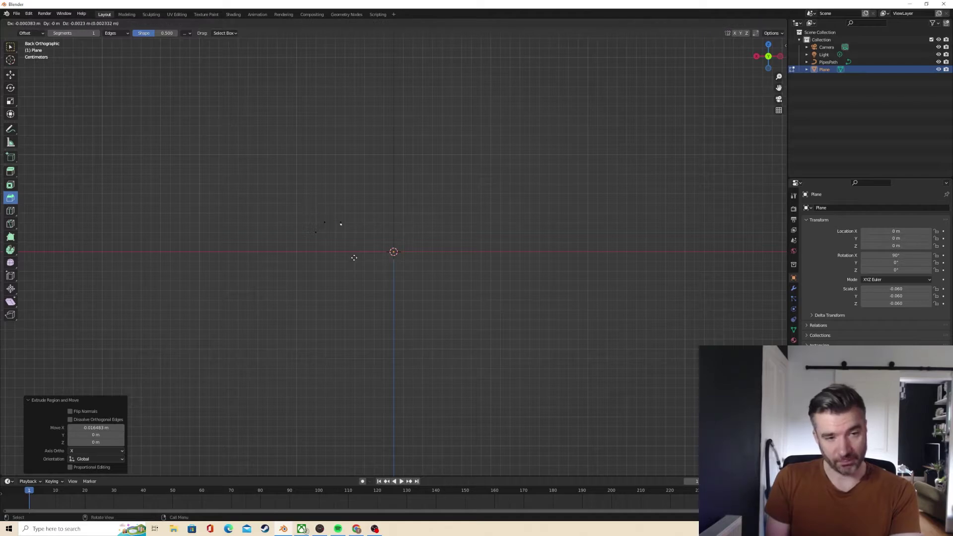
pyautogui.click(355, 260)
pyautogui.press('e')
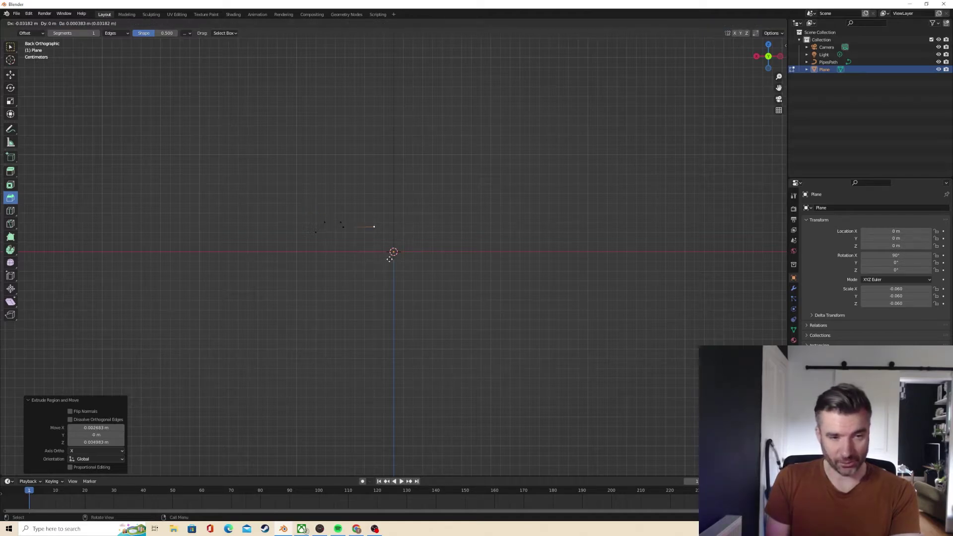
pyautogui.click(389, 259)
pyautogui.press('e')
pyautogui.click(396, 272)
pyautogui.press('e')
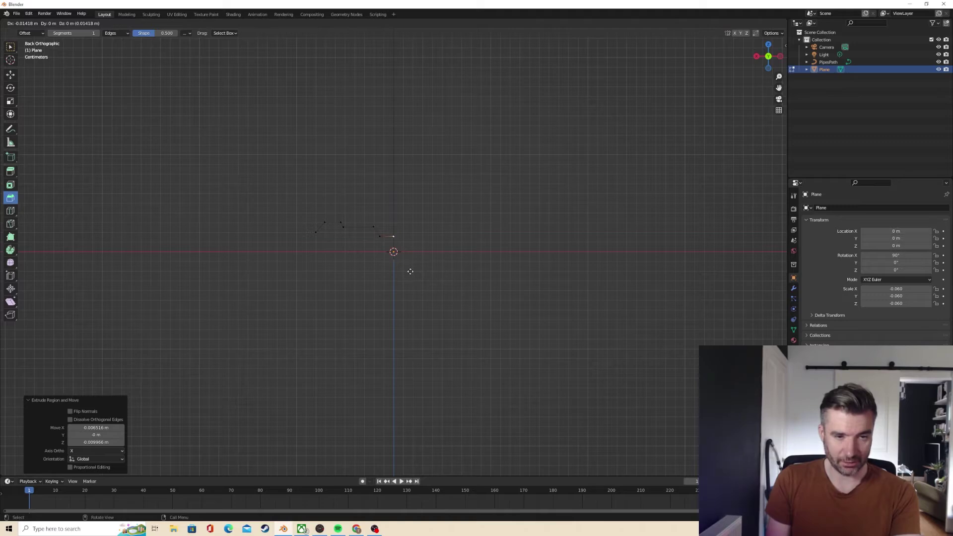
pyautogui.click(411, 272)
# - Extrude stepped points from the left end down to the horizontal axis, then return to Object Mode
pyautogui.click(318, 232)
pyautogui.press('e')
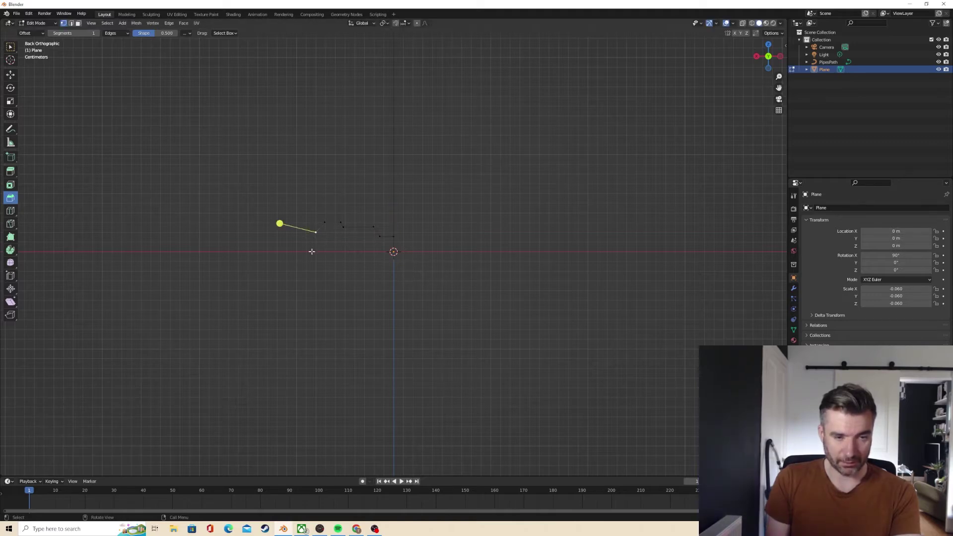
pyautogui.press('e')
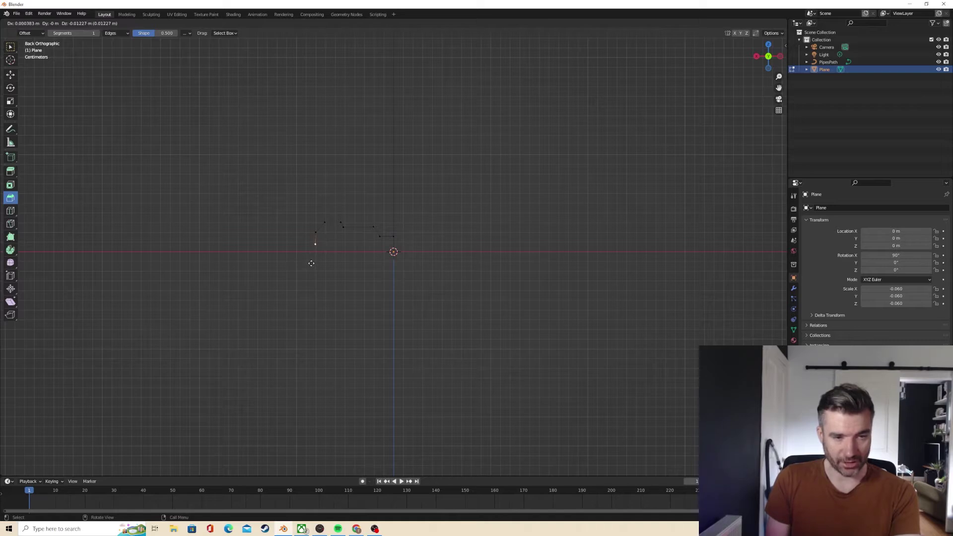
pyautogui.click(312, 263)
pyautogui.press('e')
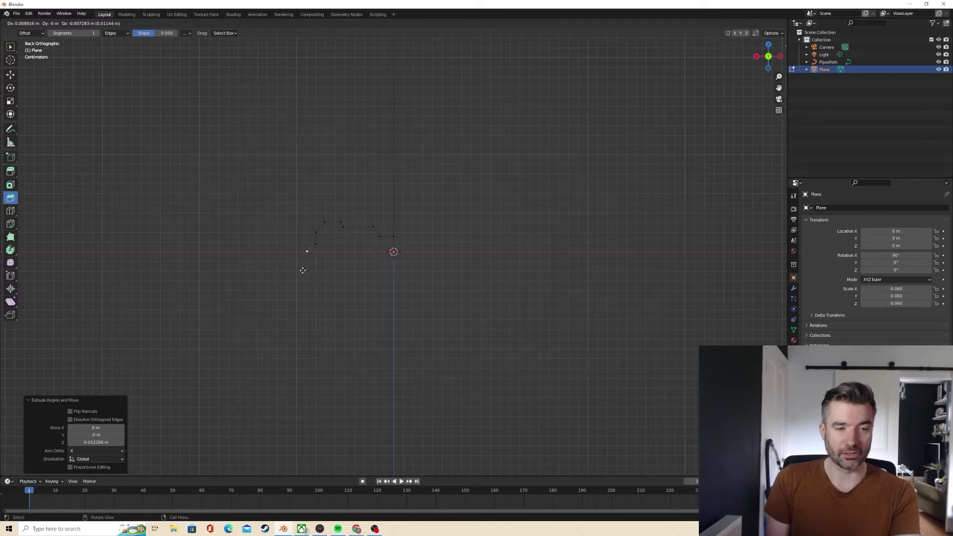
pyautogui.click(302, 266)
pyautogui.press('e')
pyautogui.click(302, 271)
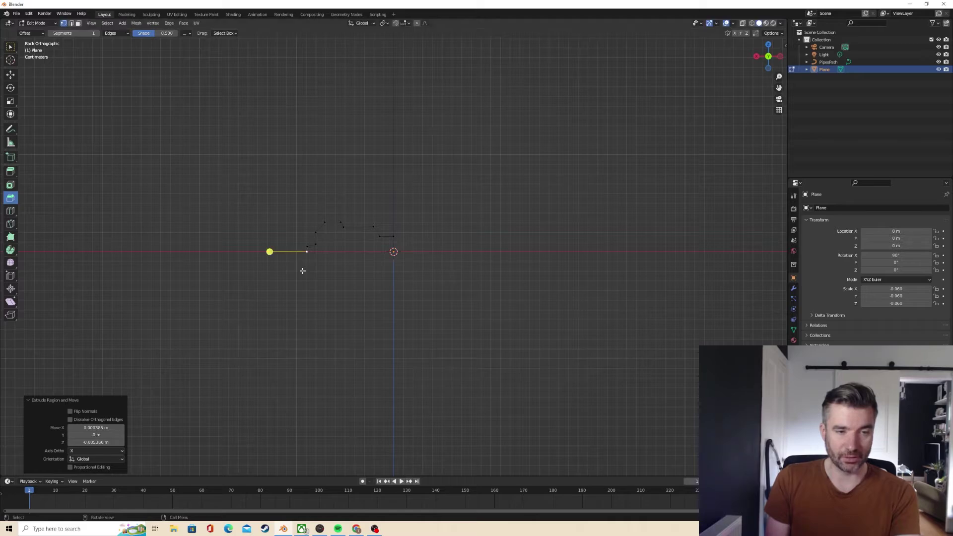
pyautogui.press('Tab')
pyautogui.scroll(3, 359, 221)
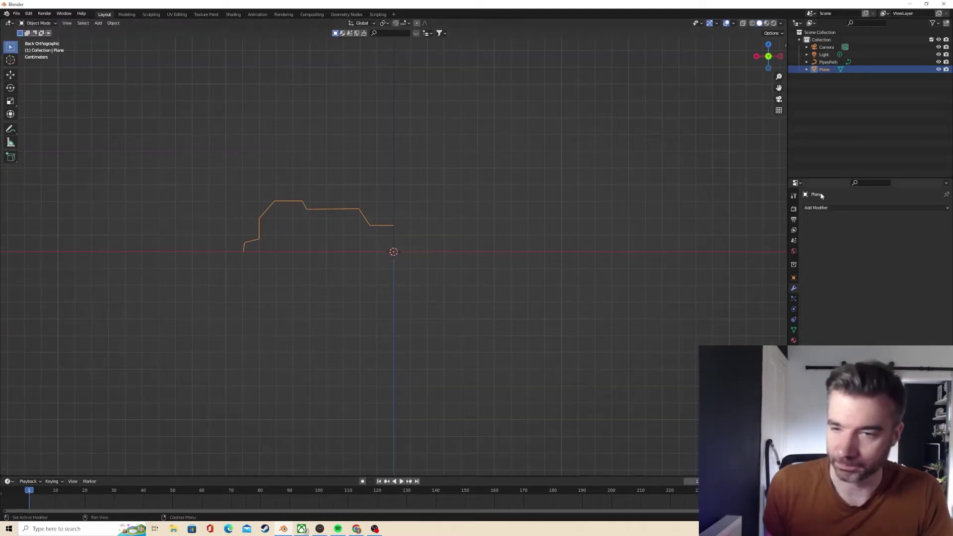
# - Add a Mirror modifier across X with clipping enabled
pyautogui.click(822, 208)
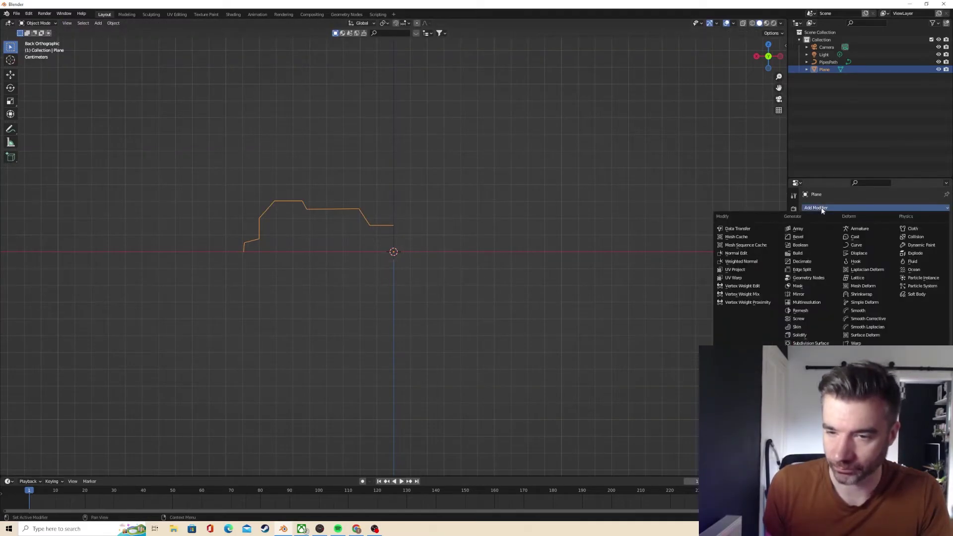
pyautogui.click(810, 293)
pyautogui.click(863, 267)
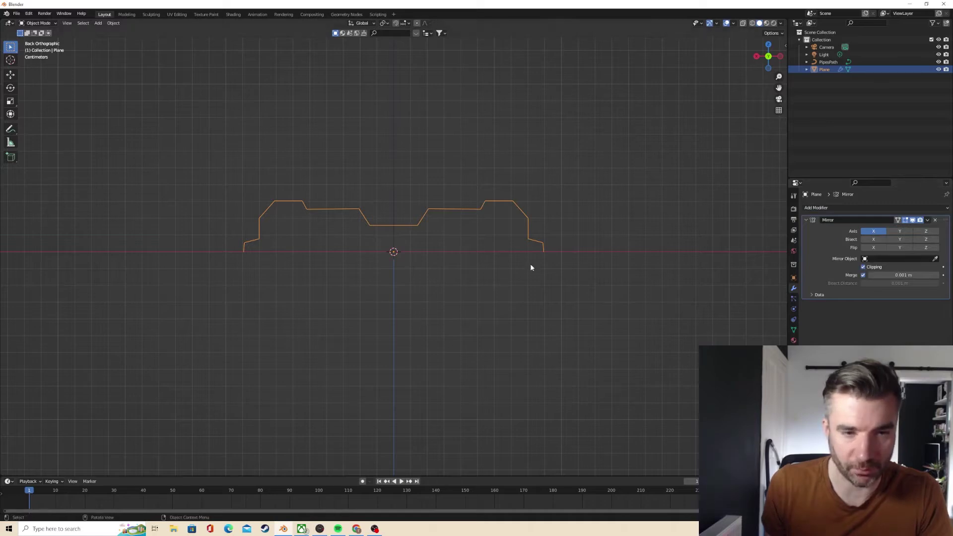
pyautogui.scroll(4, 427, 218)
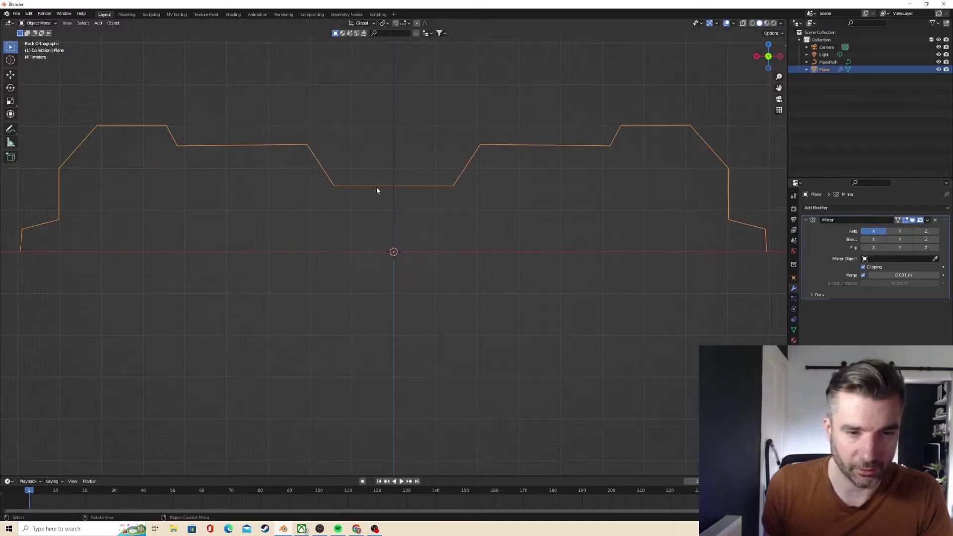
# - Raise the profile's top centre point upward in Edit Mode
pyautogui.press('Tab')
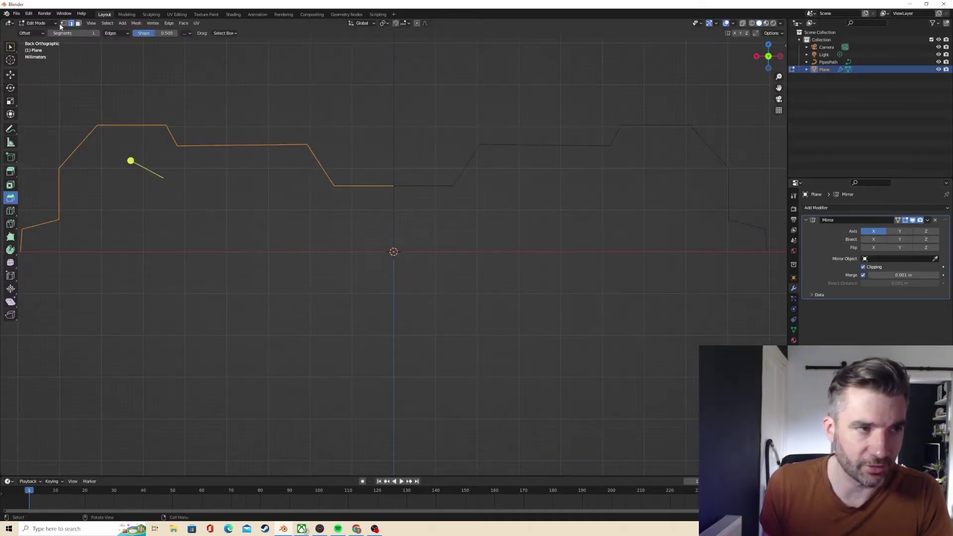
pyautogui.click(391, 184)
pyautogui.press('g')
pyautogui.click(365, 177)
pyautogui.scroll(-3, 392, 195)
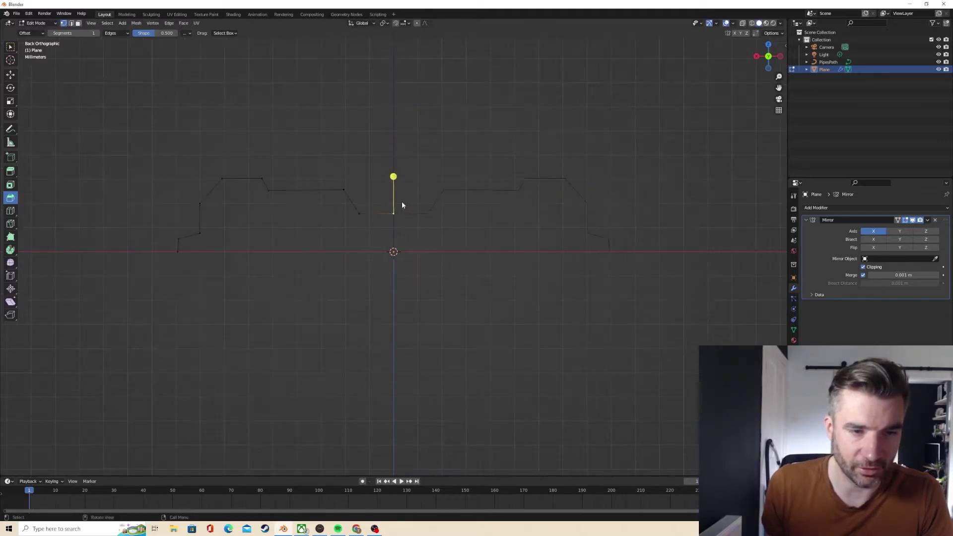
# - Add a second Mirror modifier set to the Y axis only
pyautogui.click(910, 206)
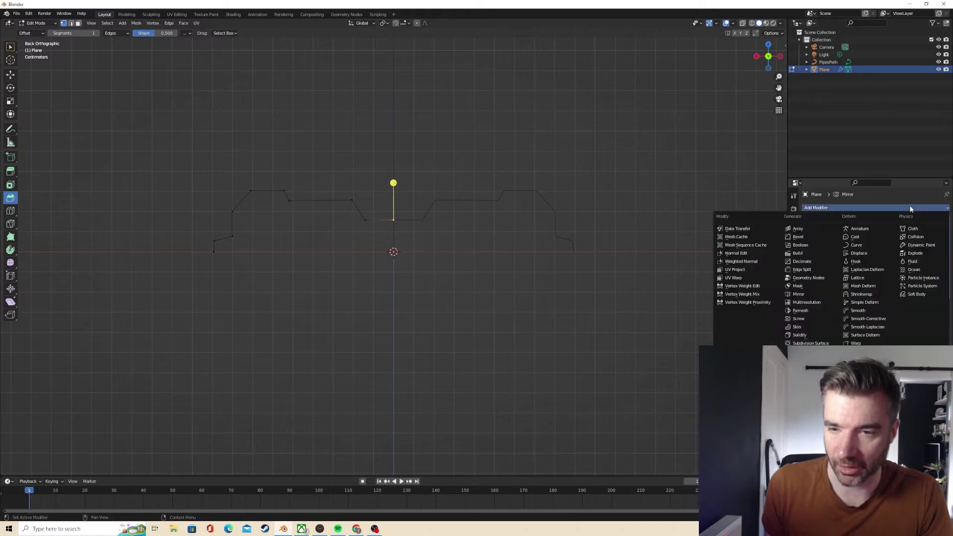
pyautogui.click(816, 294)
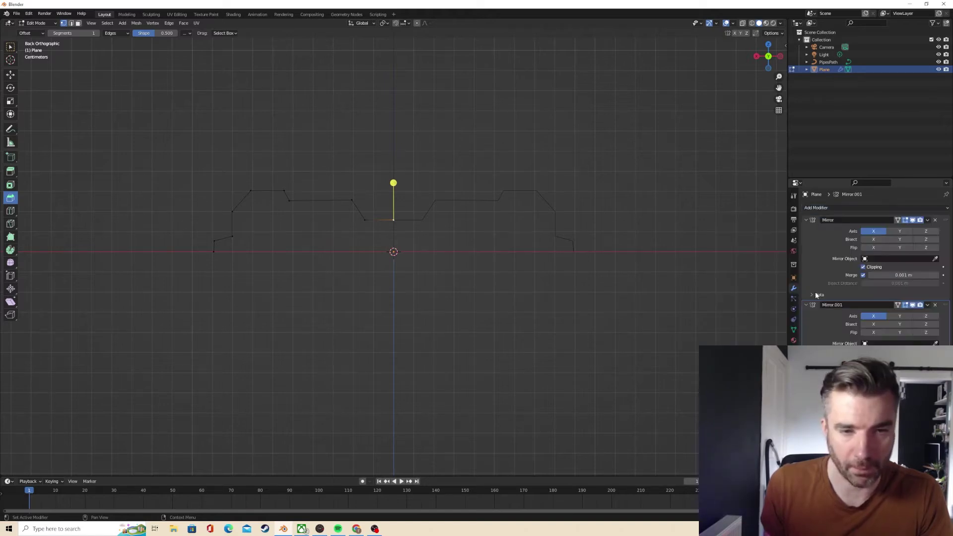
pyautogui.click(868, 317)
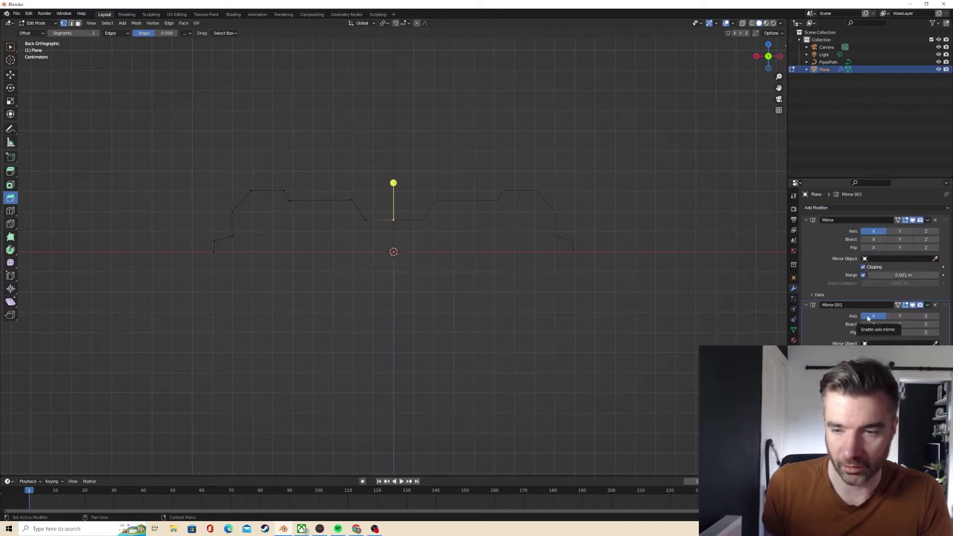
pyautogui.click(923, 318)
pyautogui.click(902, 315)
pyautogui.moveTo(733, 251)
pyautogui.mouseDown(button='middle')
pyautogui.moveTo(711, 260)
pyautogui.moveTo(720, 260)
pyautogui.mouseUp(button='middle')
pyautogui.scroll(2, 672, 272)
pyautogui.click(156, 244)
pyautogui.moveTo(385, 211); pyautogui.dragTo(297, 150, button='middle')
# - Extrude the mirrored outline 0.2 m along Y into a solid block
pyautogui.press('e')
pyautogui.press('y')
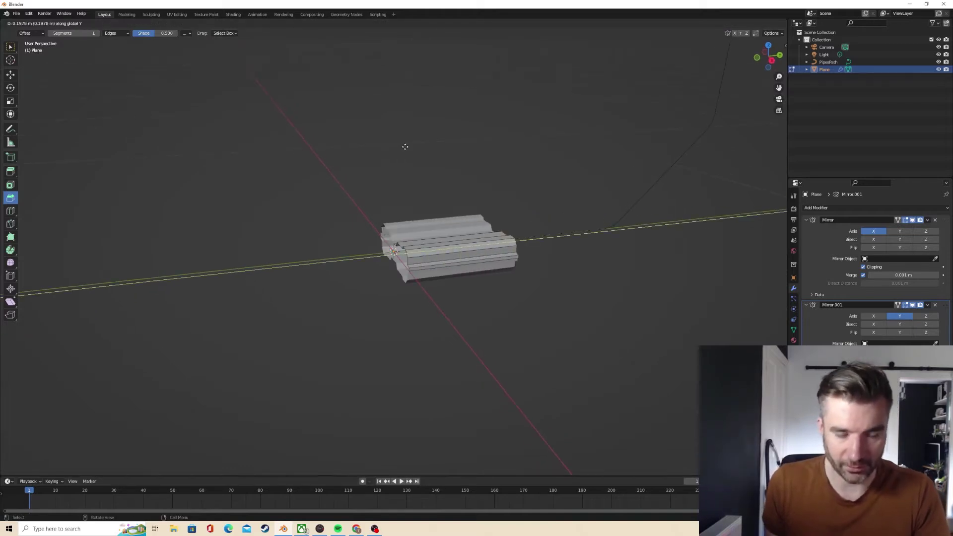
pyautogui.press('ctrl')
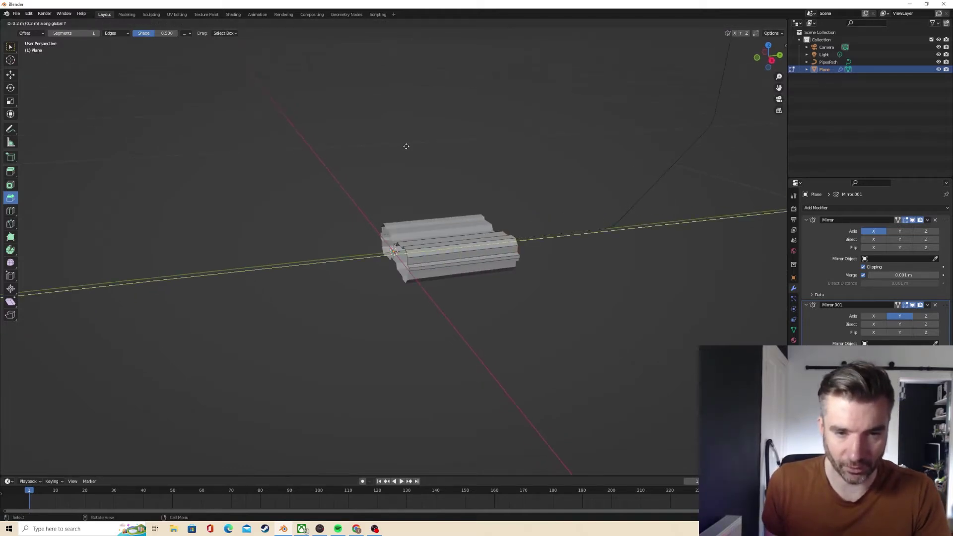
pyautogui.click(406, 146)
pyautogui.moveTo(505, 268); pyautogui.dragTo(540, 243, button='middle')
pyautogui.press('Tab')
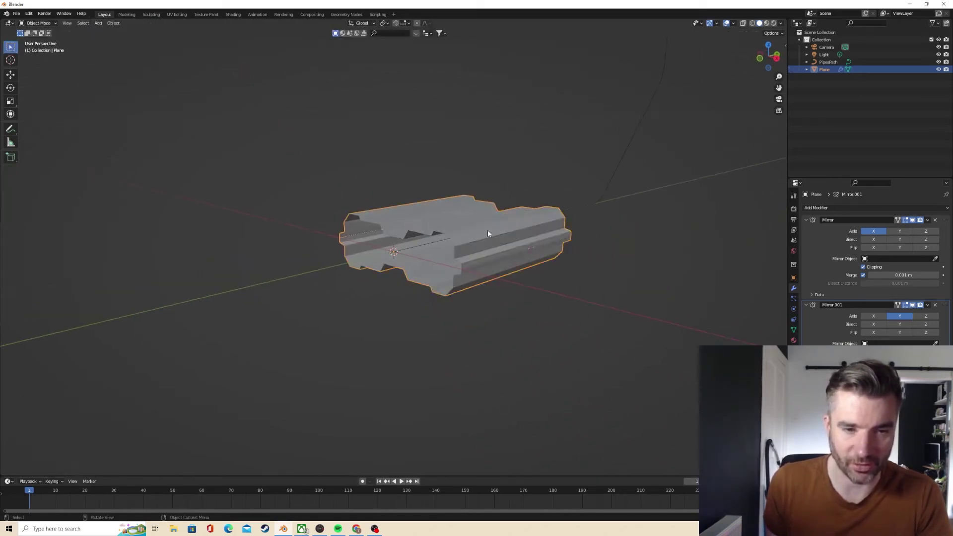
pyautogui.press('Tab')
# - In vertex select mode, pick a single vertex on the block and move it
pyautogui.click(63, 24)
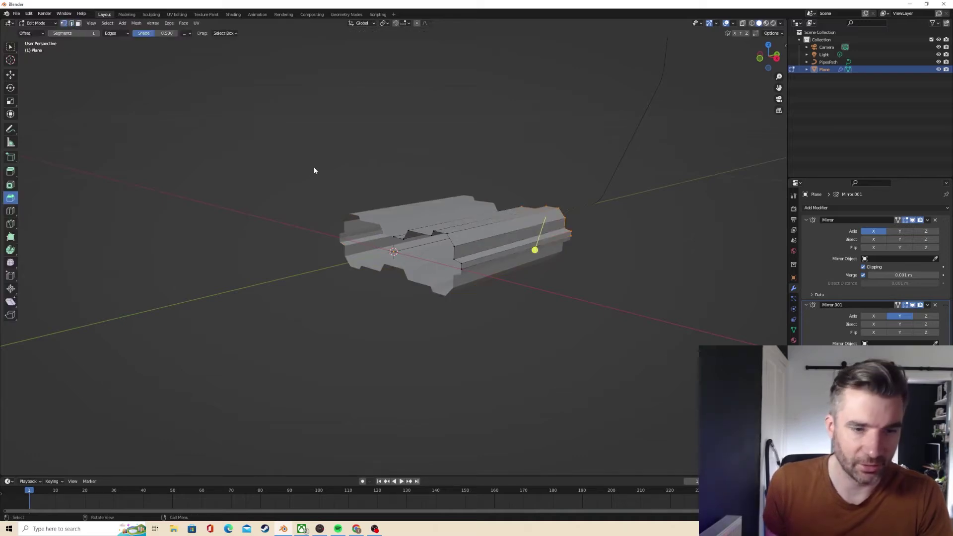
pyautogui.click(446, 235)
pyautogui.press('g')
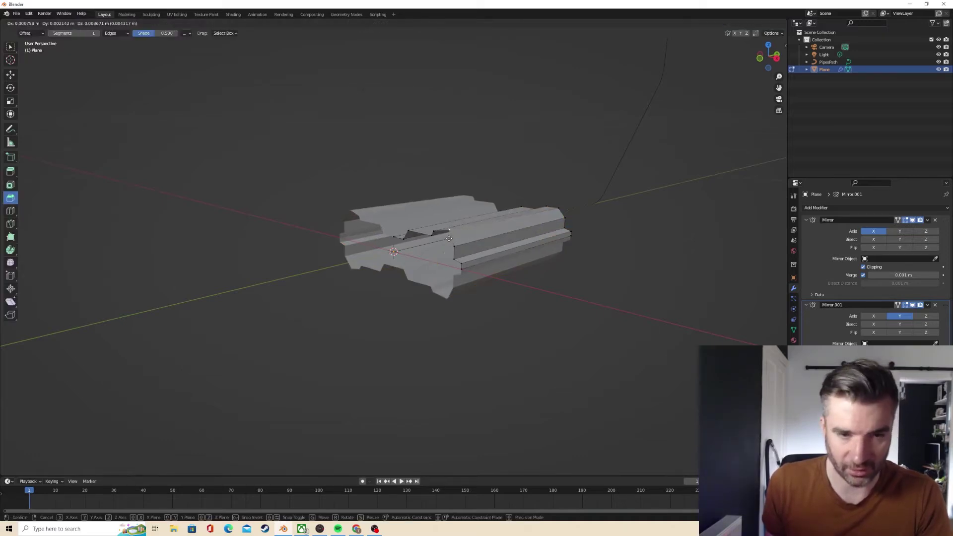
pyautogui.click(442, 248)
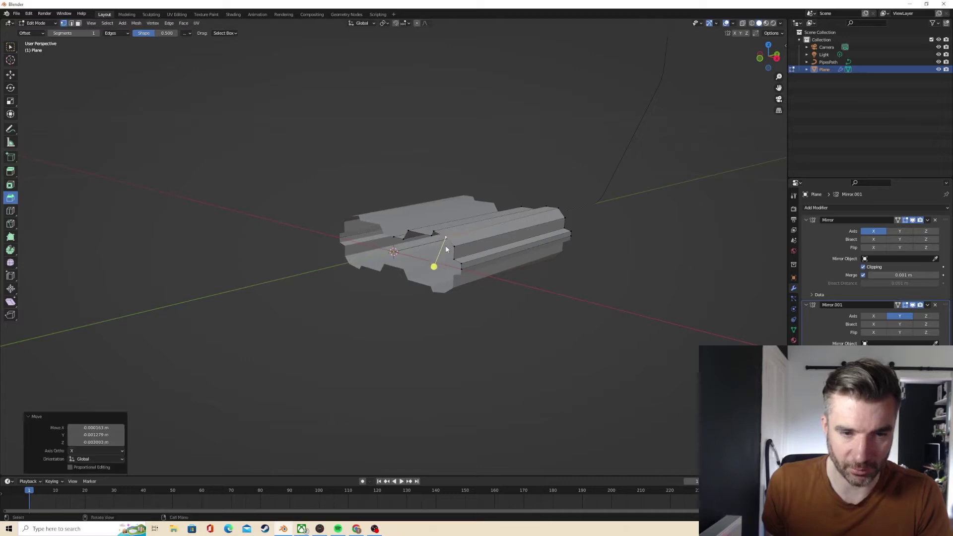
pyautogui.moveTo(448, 245)
pyautogui.mouseDown(button='middle')
pyautogui.moveTo(431, 251)
pyautogui.moveTo(445, 255)
pyautogui.mouseUp(button='middle')
pyautogui.press('Tab')
pyautogui.press('Tab')
# - Add a loop cut, bevel it into a band and extrude the band inward along normals
pyautogui.hotkey('ctrl', 'r')
pyautogui.click(466, 245)
pyautogui.click(435, 247)
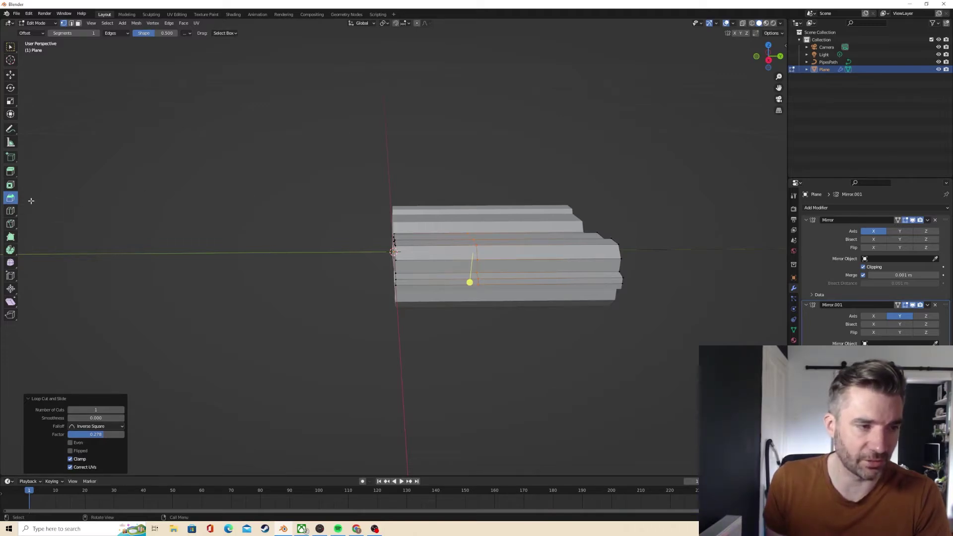
pyautogui.moveTo(470, 282); pyautogui.dragTo(462, 301)
pyautogui.moveTo(462, 300); pyautogui.dragTo(497, 297, button='middle')
pyautogui.hotkey('alt', 'e')
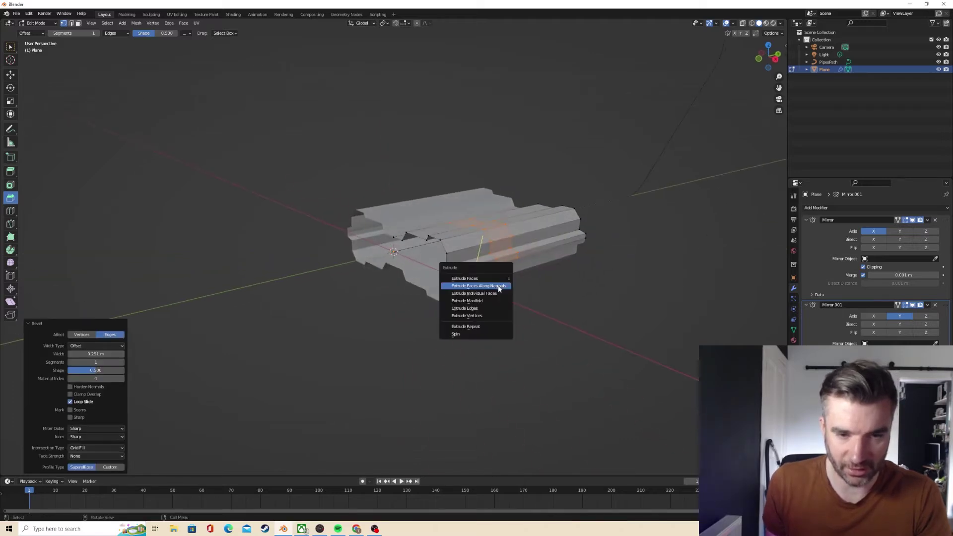
pyautogui.click(498, 287)
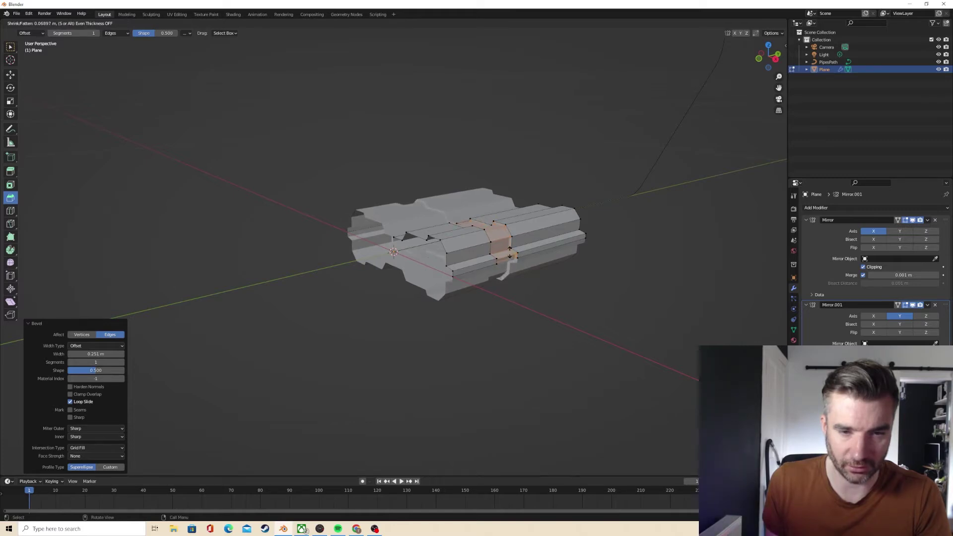
pyautogui.click(509, 249)
pyautogui.moveTo(509, 249); pyautogui.dragTo(536, 249, button='middle')
# - Slide an edge loop, bevel it into a second band and recess it inward
pyautogui.press('g')
pyautogui.press('g')
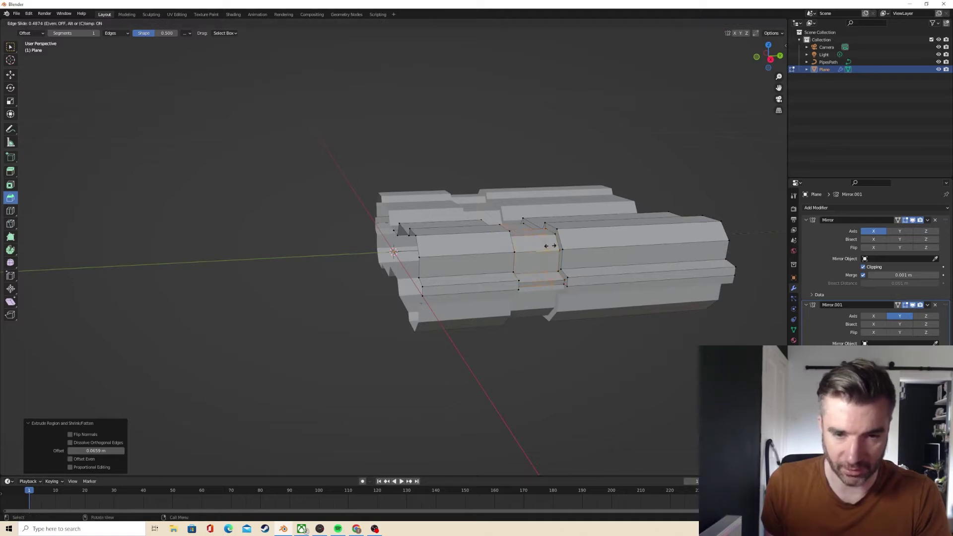
pyautogui.click(549, 246)
pyautogui.moveTo(524, 276); pyautogui.dragTo(524, 282)
pyautogui.click(523, 281)
pyautogui.hotkey('alt', 'e')
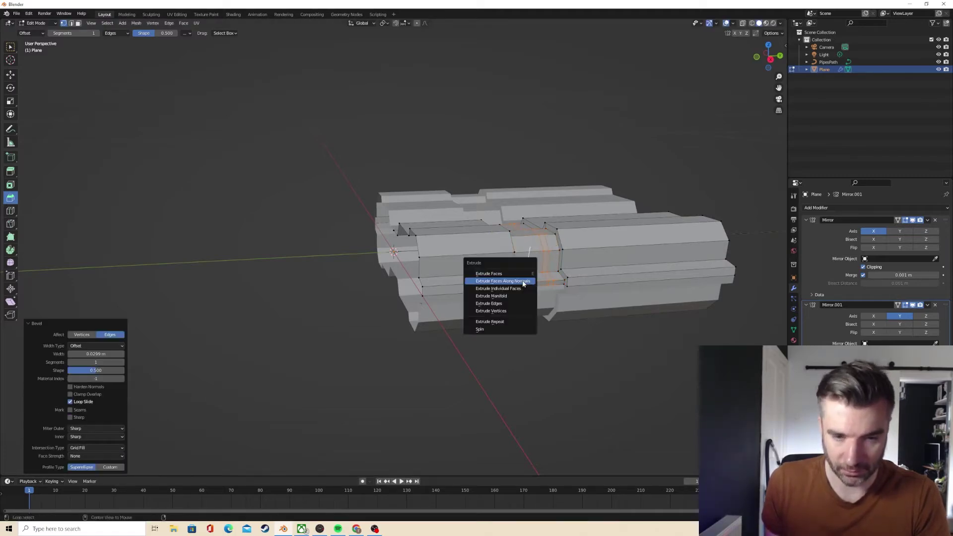
pyautogui.click(523, 281)
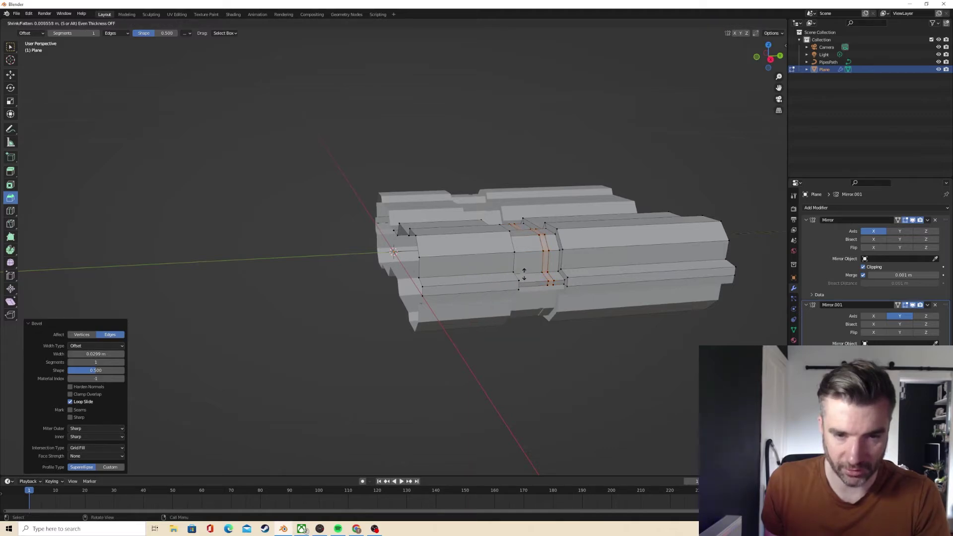
pyautogui.click(530, 260)
pyautogui.press('Tab')
pyautogui.moveTo(524, 260); pyautogui.dragTo(485, 259, button='middle')
pyautogui.scroll(3, 467, 253)
pyautogui.scroll(-4, 462, 254)
pyautogui.scroll(-1, 546, 268)
# - Loop-cut the long section, bevel it into a 0.0482 m third band and recess it
pyautogui.press('Tab')
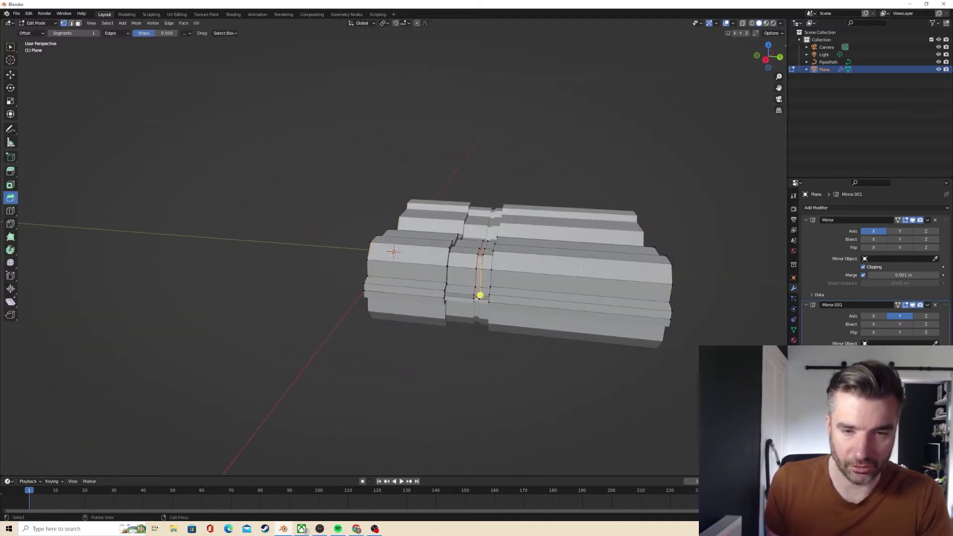
pyautogui.hotkey('ctrl', 'r')
pyautogui.click(596, 257)
pyautogui.hotkey('ctrl', 'r')
pyautogui.click(596, 256)
pyautogui.click(628, 258)
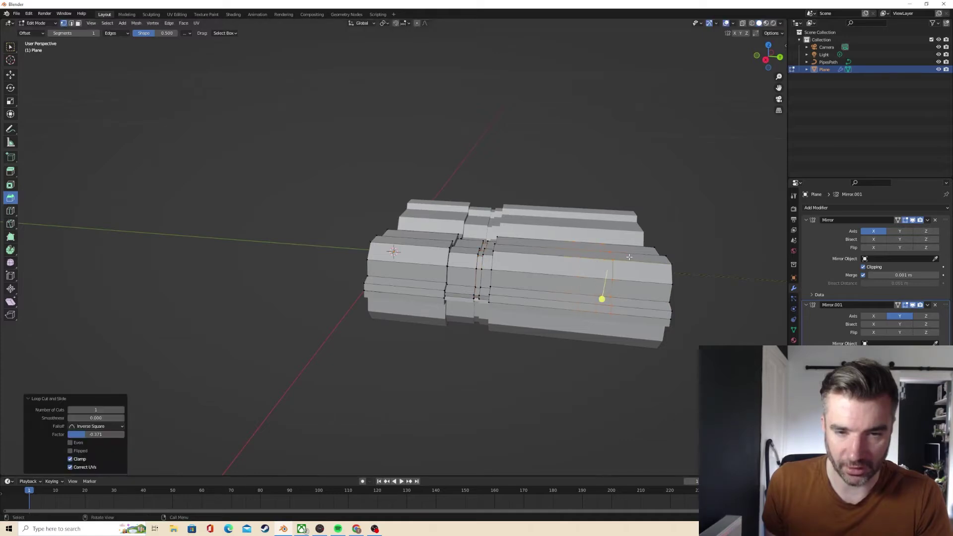
pyautogui.moveTo(602, 299); pyautogui.dragTo(595, 304)
pyautogui.hotkey('alt', 'e')
pyautogui.click(597, 304)
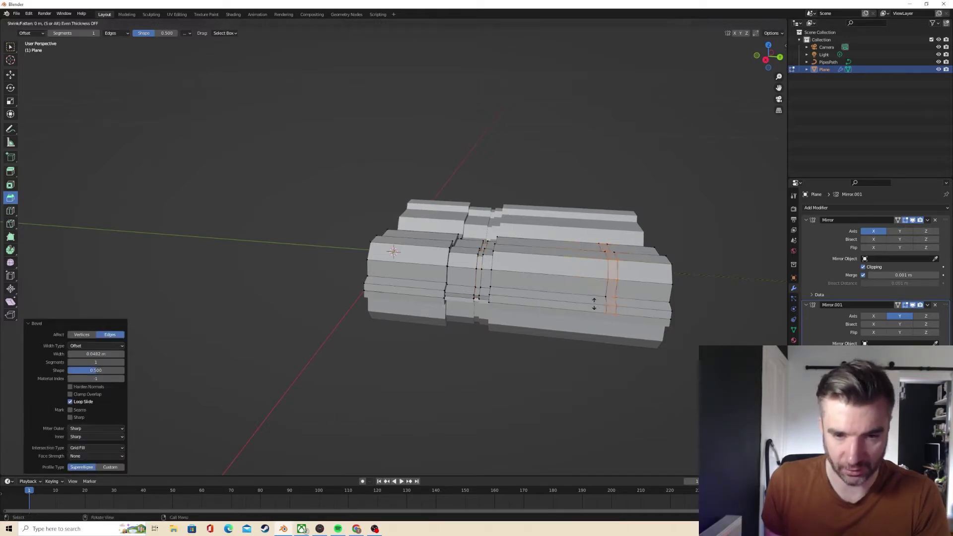
pyautogui.click(583, 327)
pyautogui.press('Tab')
pyautogui.moveTo(537, 276); pyautogui.dragTo(589, 276, button='middle')
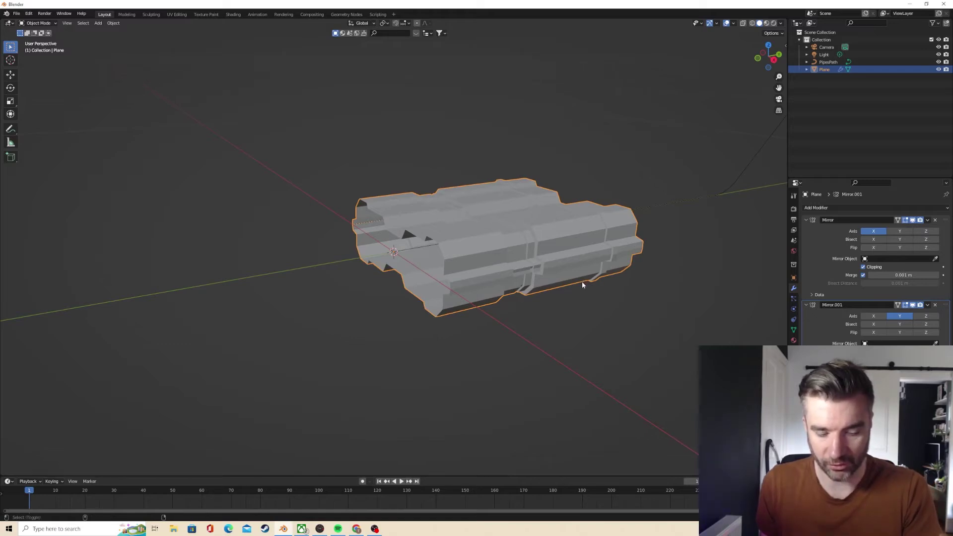
# - Add a Bevel modifier to the trunking block
pyautogui.click(819, 209)
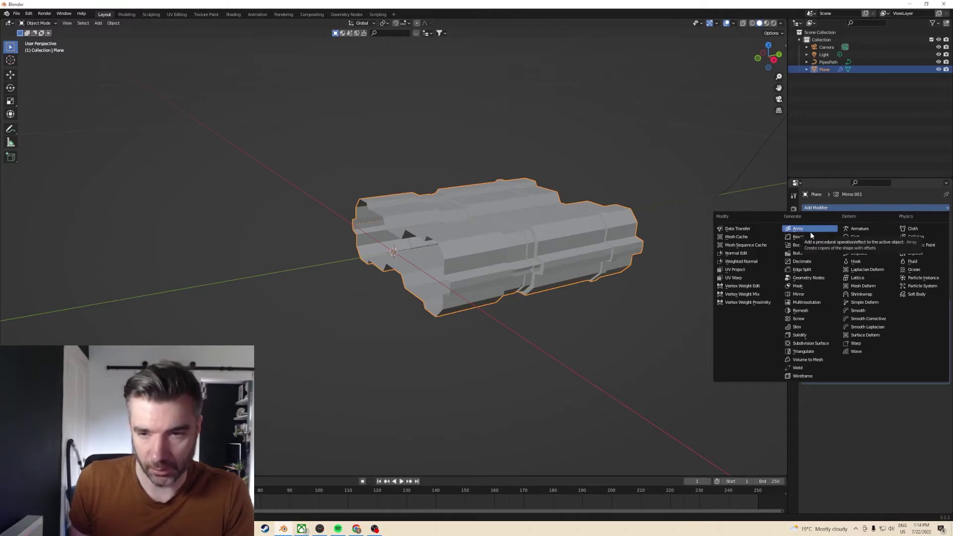
pyautogui.click(796, 237)
pyautogui.moveTo(695, 214); pyautogui.dragTo(626, 209, button='middle')
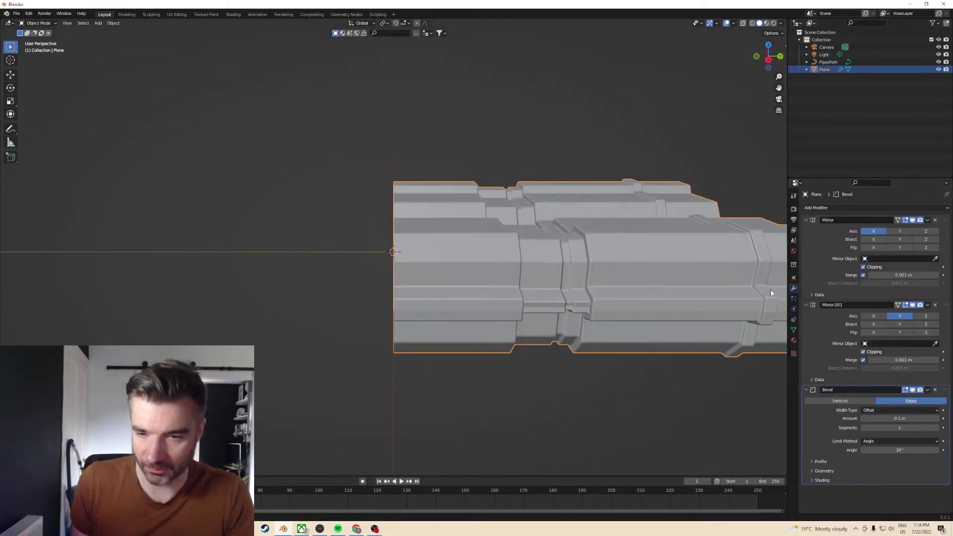
pyautogui.moveTo(773, 286); pyautogui.dragTo(775, 329, button='middle')
# - Enable Auto Smooth at 30° in the mesh normals and shade the trunking smooth
pyautogui.click(794, 331)
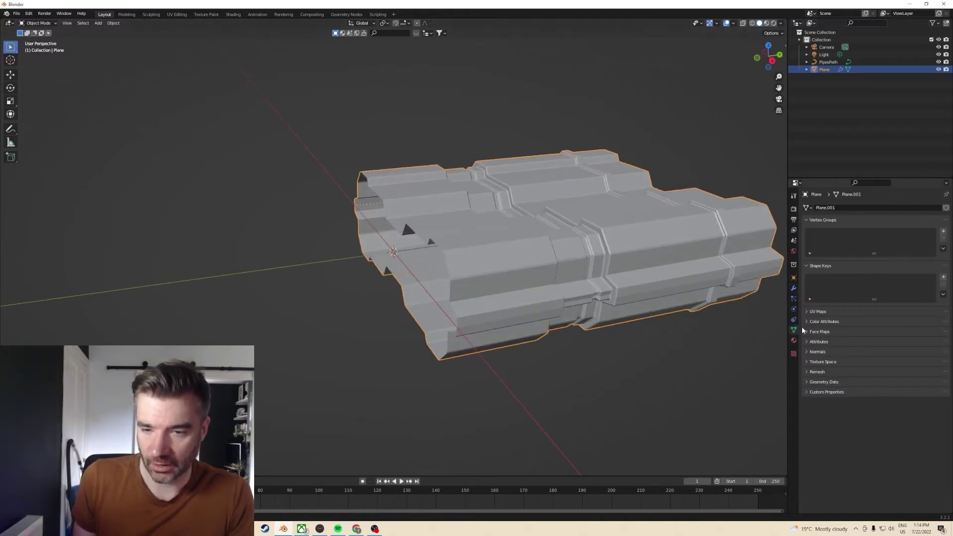
pyautogui.click(807, 353)
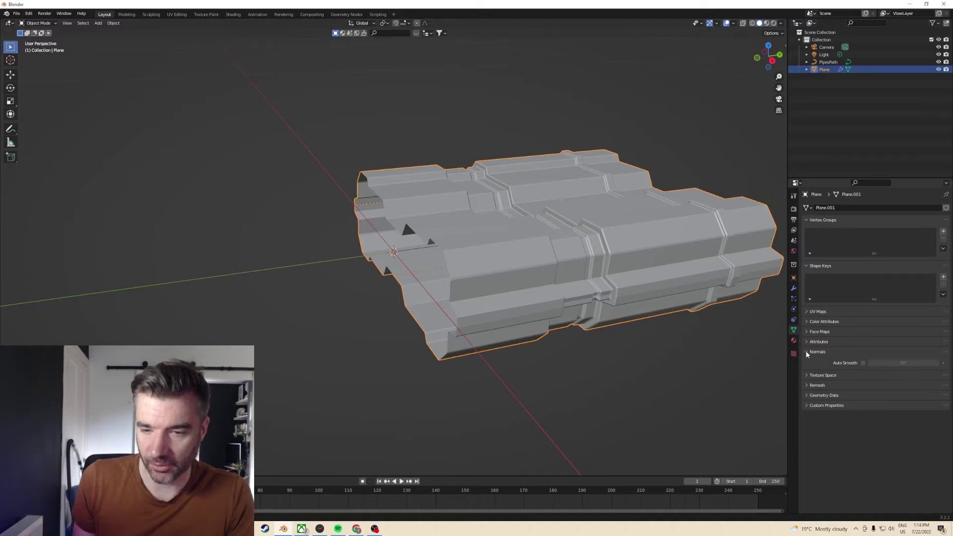
pyautogui.click(863, 363)
pyautogui.rightClick(682, 238)
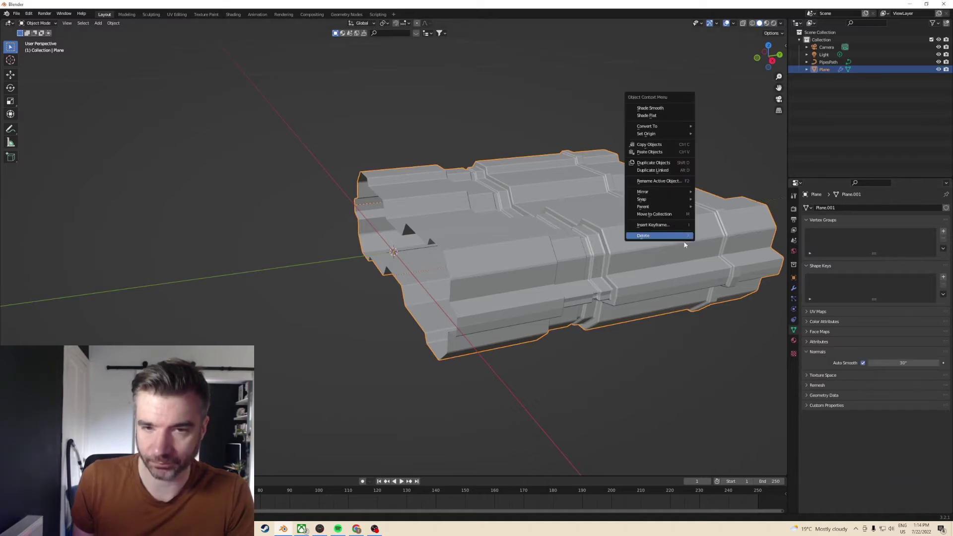
pyautogui.click(645, 109)
pyautogui.click(793, 289)
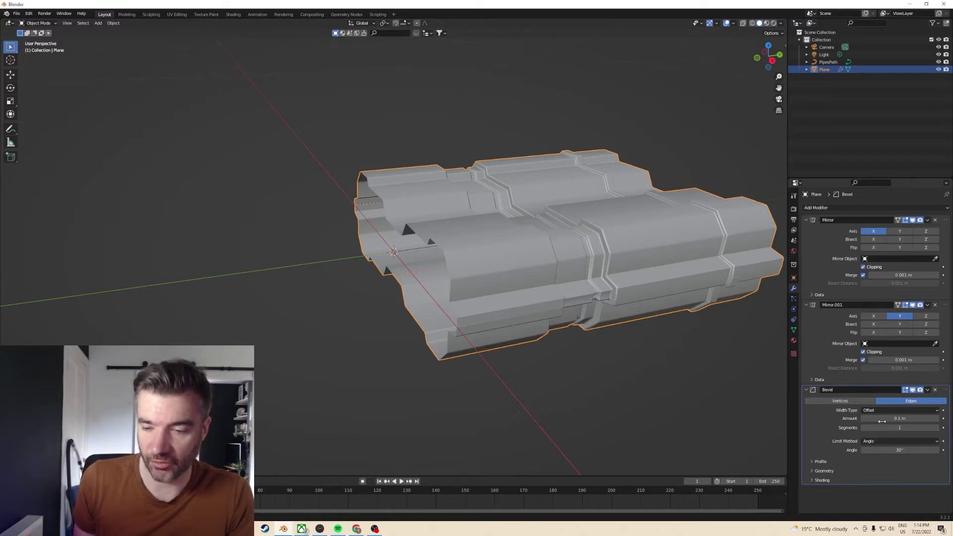
# - Turn off the bevel's Clamp Overlap and bring its amount down to about 0.006 m
pyautogui.click(816, 472)
pyautogui.scroll(-2, 833, 446)
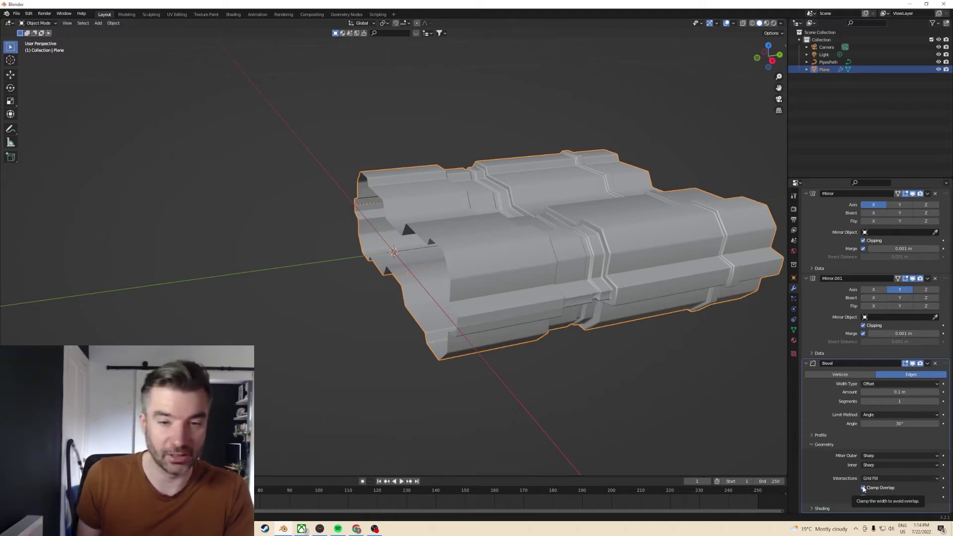
pyautogui.click(864, 489)
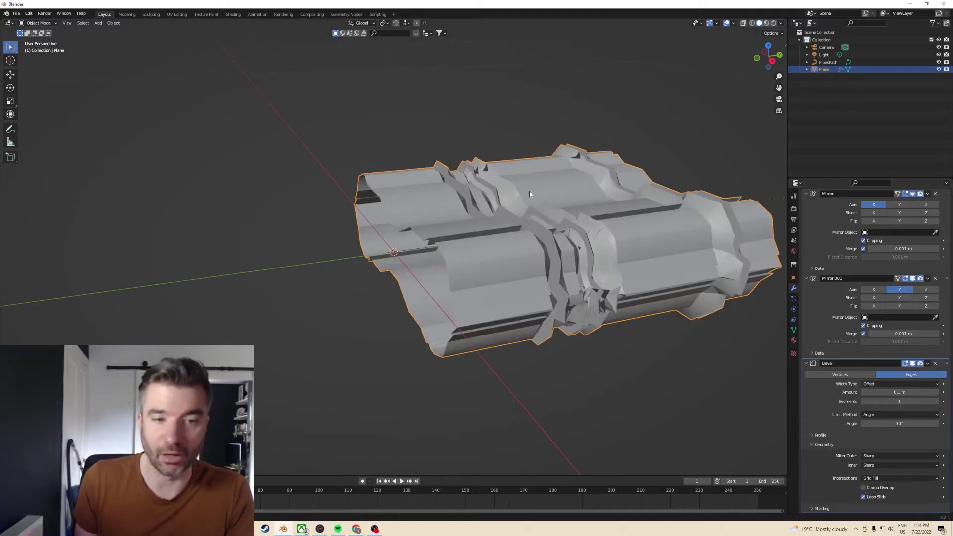
pyautogui.moveTo(900, 392); pyautogui.dragTo(867, 392)
pyautogui.moveTo(685, 248); pyautogui.dragTo(630, 223, button='middle')
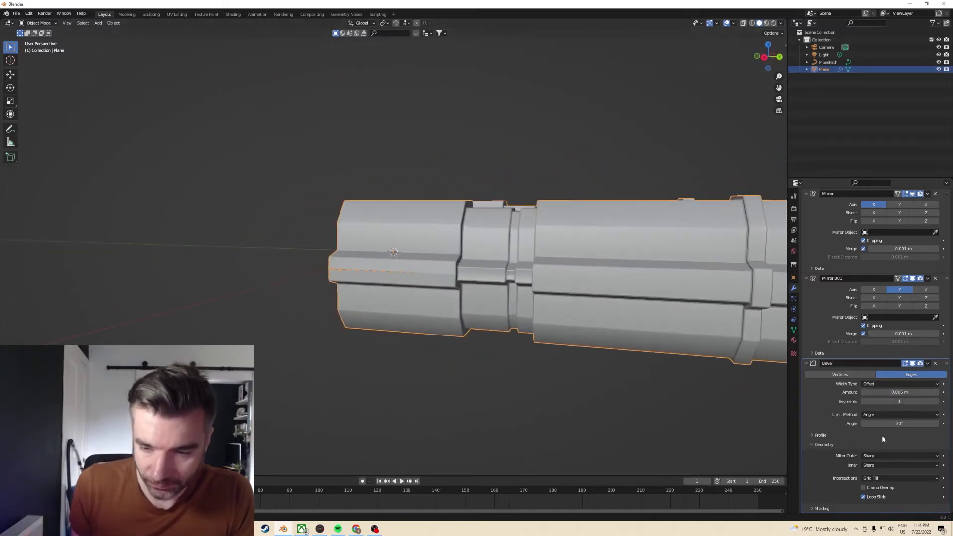
# - Widen the Bevel modifier amount to 0.008 m on the pipe edges
pyautogui.click(817, 504)
pyautogui.scroll(-3, 819, 485)
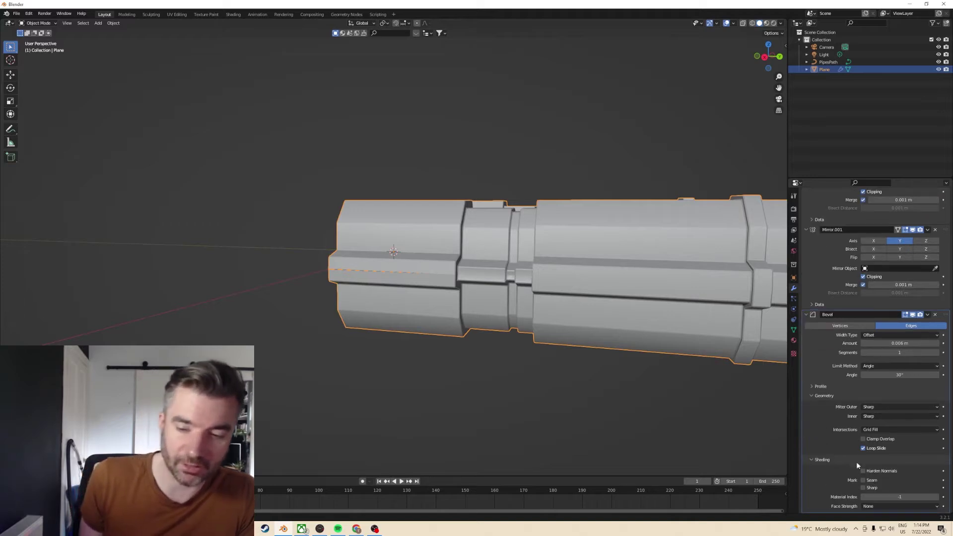
pyautogui.moveTo(621, 295); pyautogui.dragTo(657, 310, button='middle')
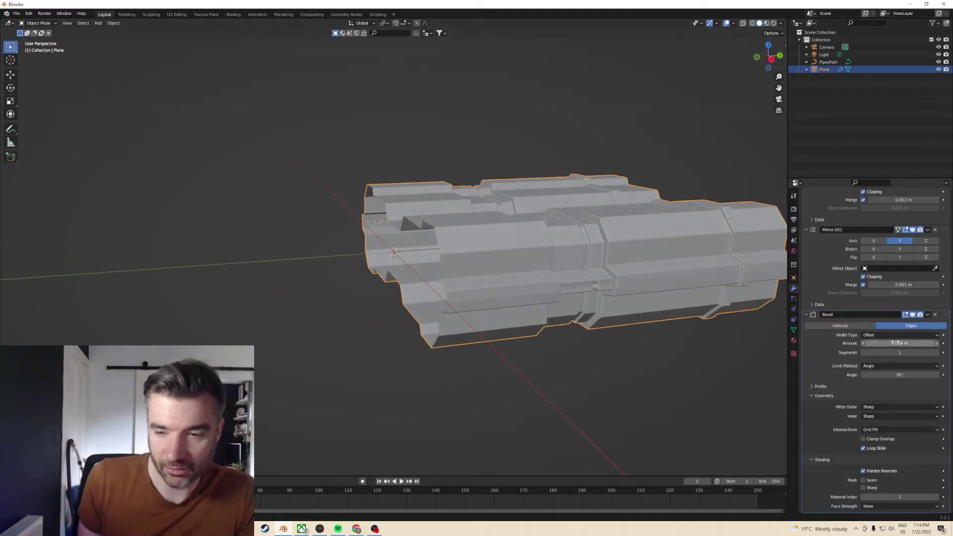
pyautogui.moveTo(893, 343)
pyautogui.mouseDown()
pyautogui.moveTo(909, 343)
pyautogui.moveTo(899, 343)
pyautogui.mouseUp()
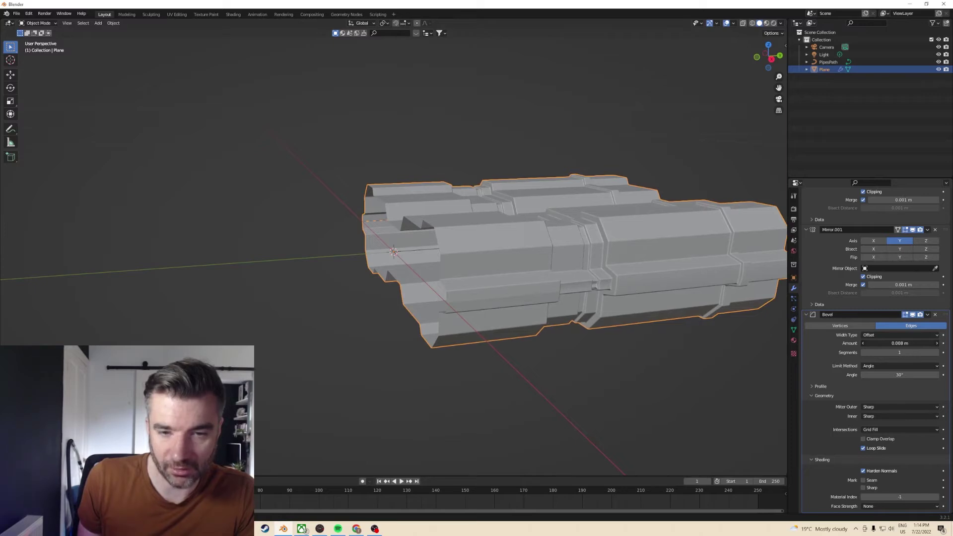
pyautogui.scroll(-2, 638, 253)
pyautogui.moveTo(638, 252)
pyautogui.mouseDown(button='middle')
pyautogui.moveTo(640, 265)
pyautogui.moveTo(619, 258)
pyautogui.mouseUp(button='middle')
pyautogui.scroll(-3, 640, 265)
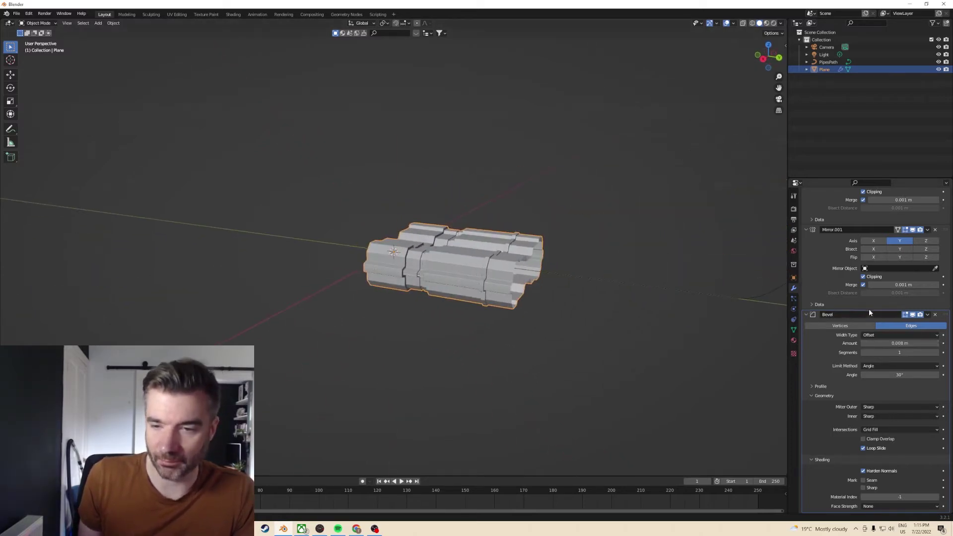
# - Collapse the Bevel and both Mirror modifier panels
pyautogui.click(807, 315)
pyautogui.click(806, 222)
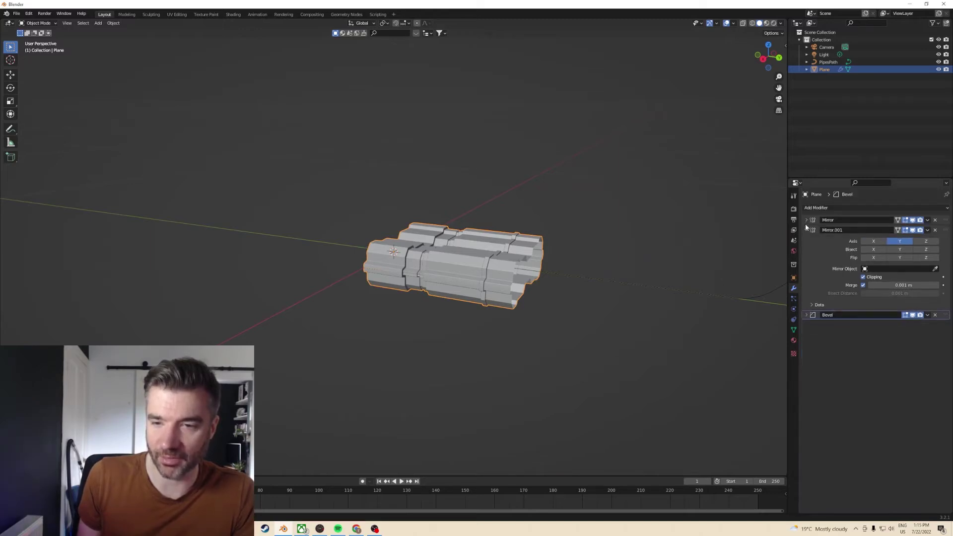
pyautogui.click(806, 230)
pyautogui.moveTo(735, 252); pyautogui.dragTo(663, 251, button='middle')
pyautogui.scroll(-5, 663, 251)
pyautogui.moveTo(585, 179); pyautogui.dragTo(651, 84, button='middle')
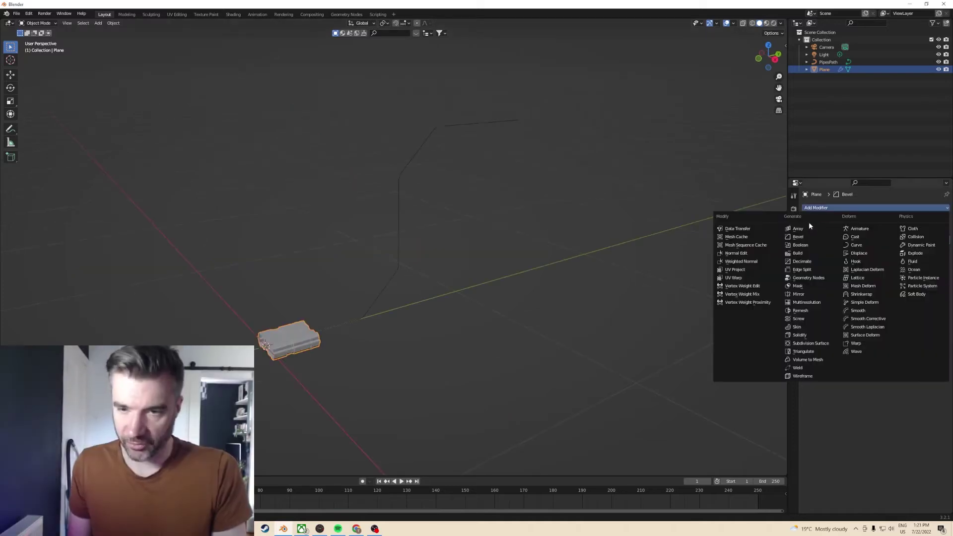
# - Add an Array modifier with relative offset X 0, Z -1, count 6 and Merge
pyautogui.click(809, 222)
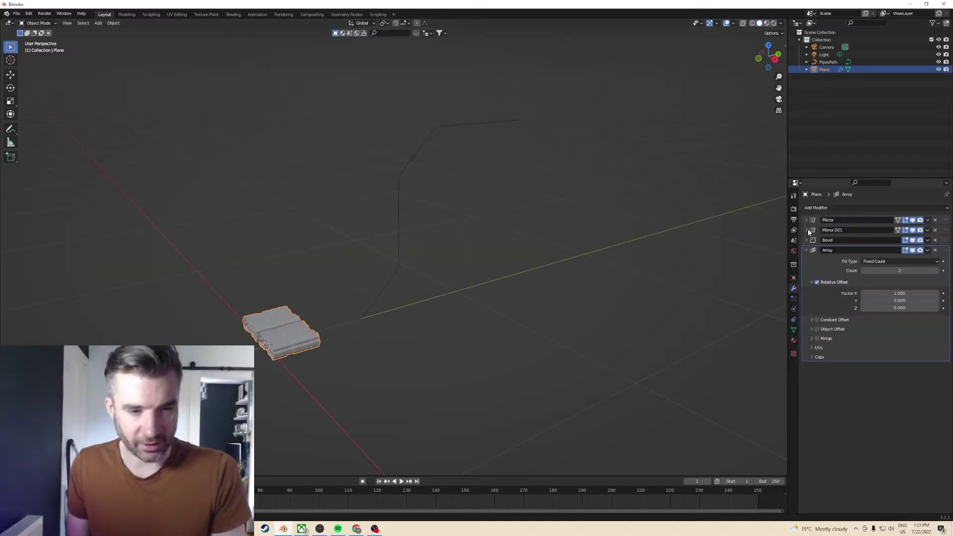
pyautogui.click(884, 294)
pyautogui.write('0')
pyautogui.press('Return')
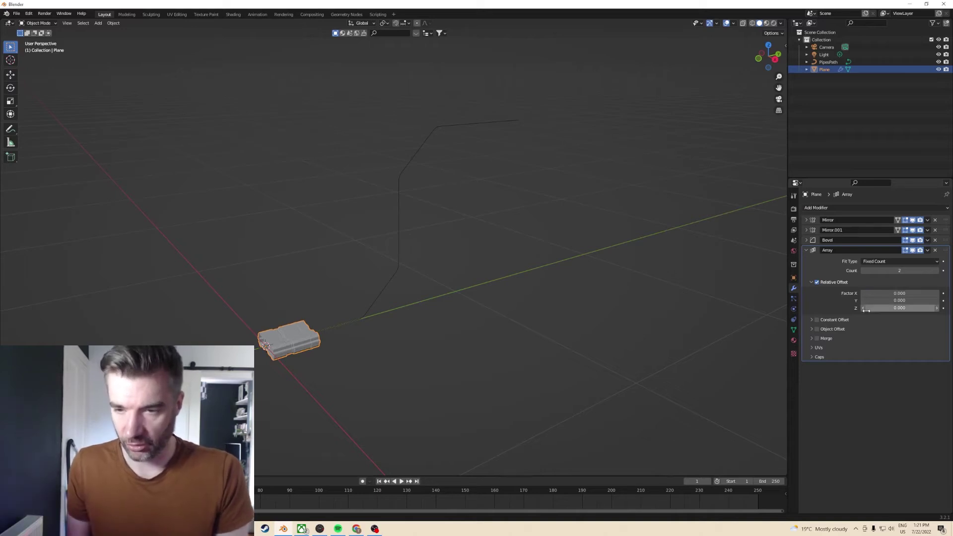
pyautogui.click(866, 308)
pyautogui.write('-1')
pyautogui.press('Return')
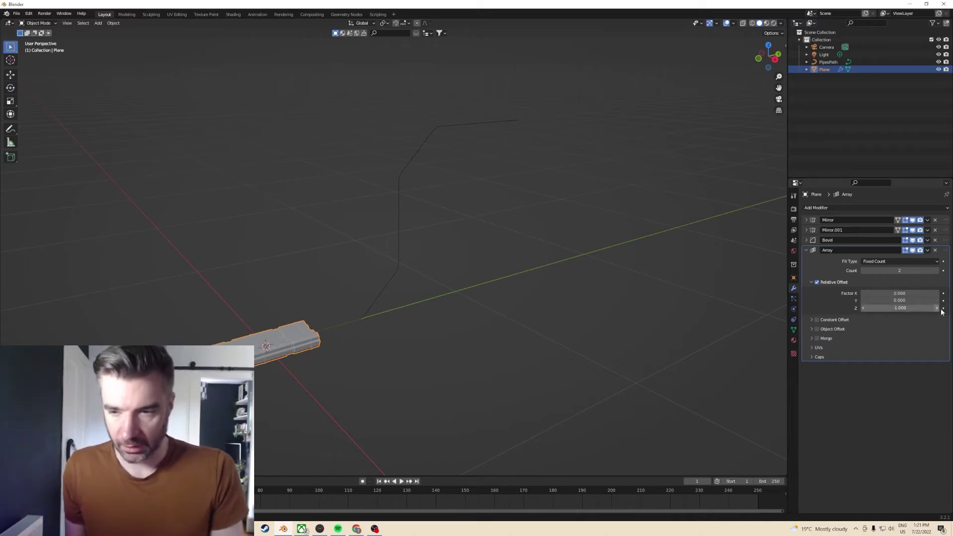
pyautogui.click(937, 271)
pyautogui.click(938, 271)
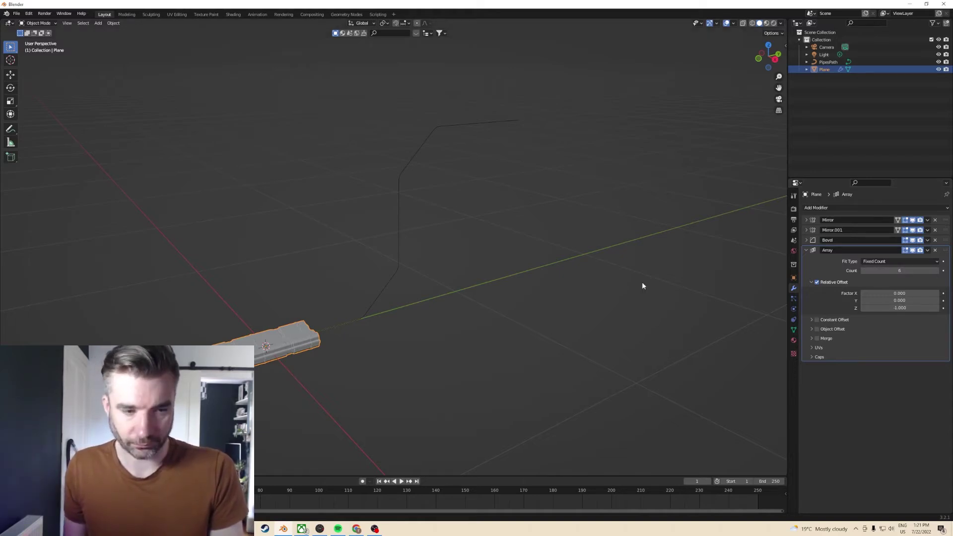
pyautogui.moveTo(643, 285); pyautogui.dragTo(594, 285, button='middle')
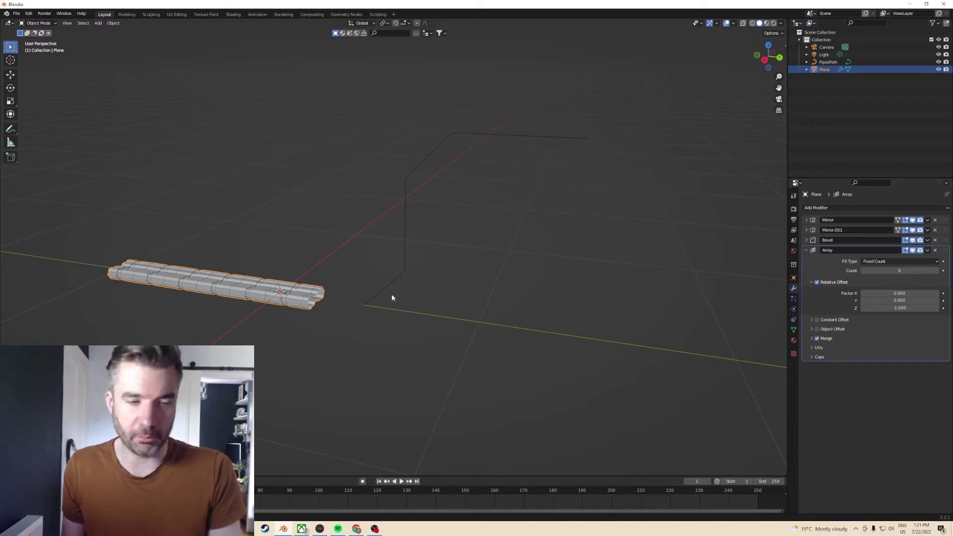
pyautogui.moveTo(277, 297); pyautogui.dragTo(391, 310, button='middle')
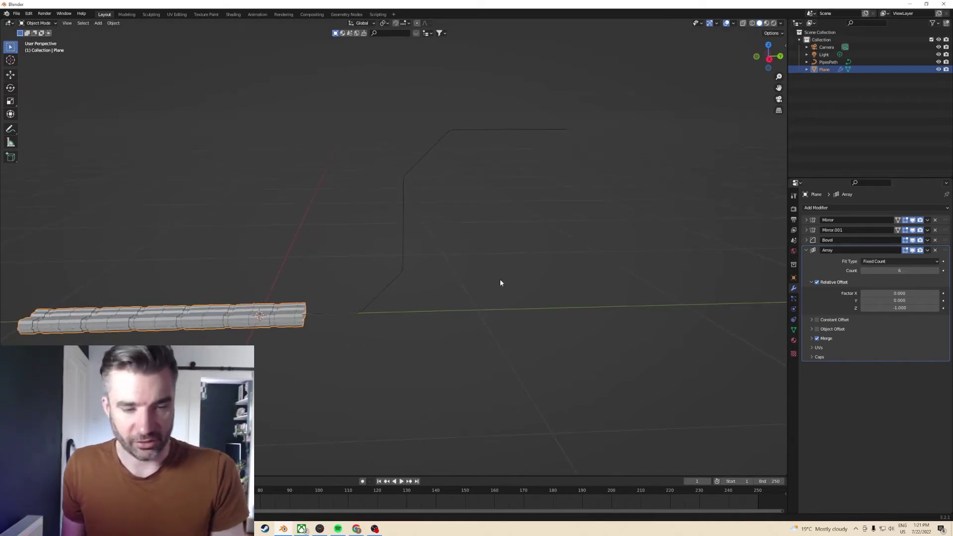
# - Add a Curve modifier with PipesPath as its curve object
pyautogui.click(816, 208)
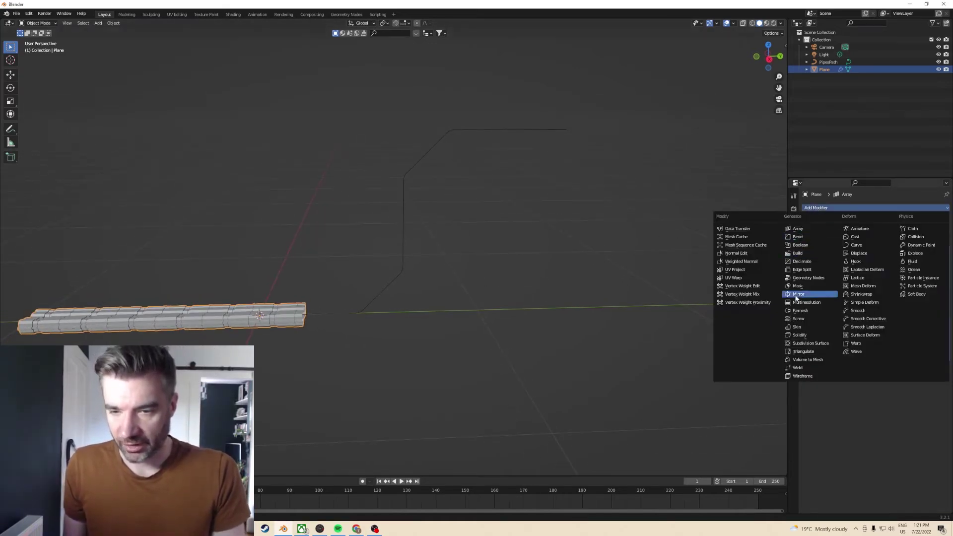
pyautogui.click(855, 246)
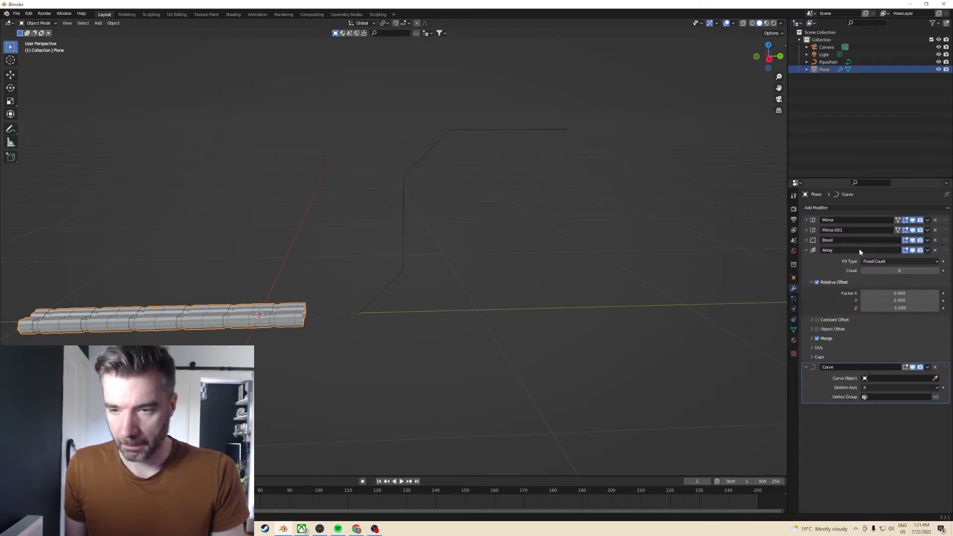
pyautogui.click(936, 379)
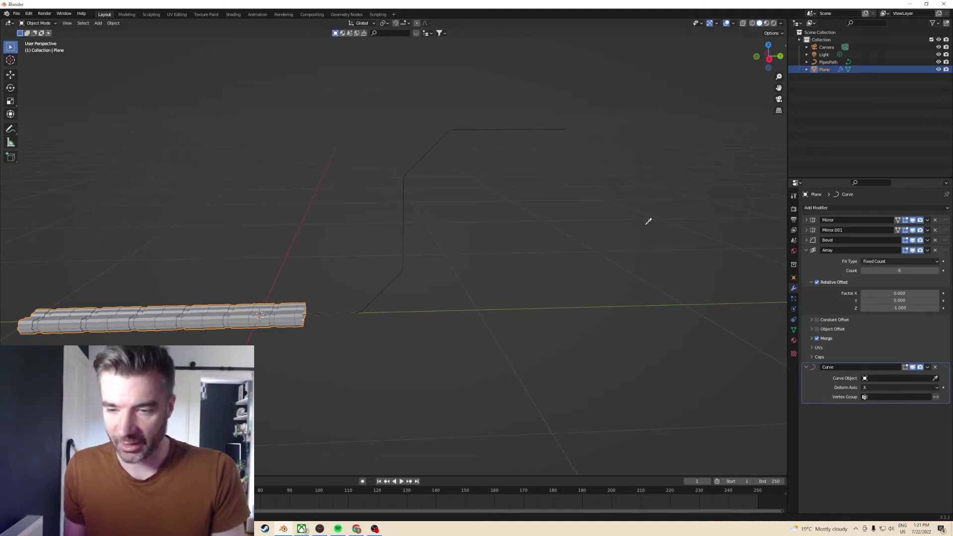
pyautogui.click(553, 129)
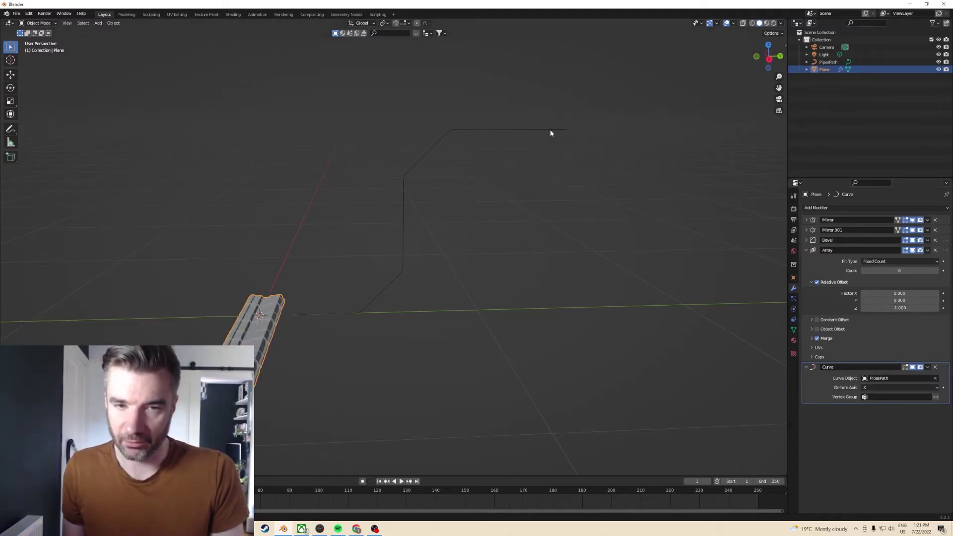
pyautogui.moveTo(547, 140); pyautogui.dragTo(595, 142, button='middle')
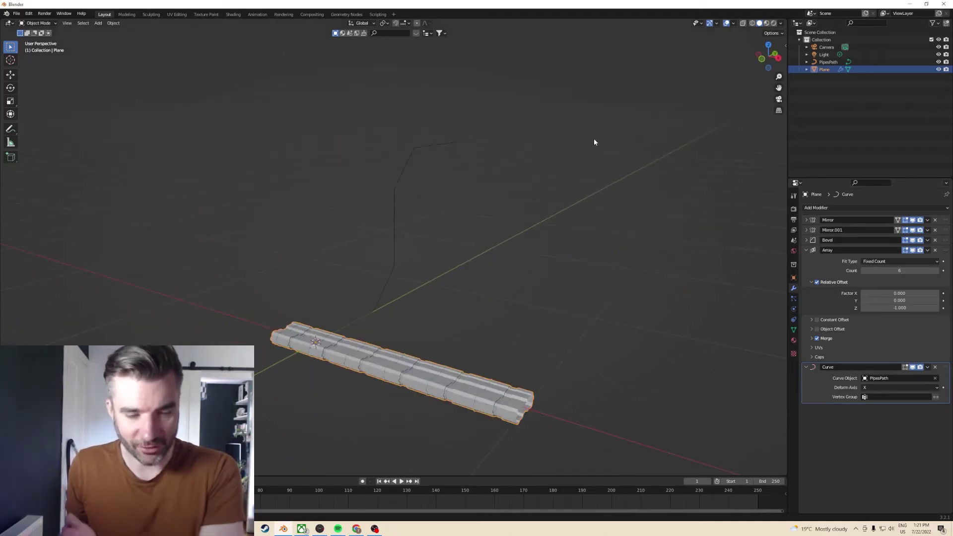
# - Set the Curve modifier's deform axis to -Y so the pipe follows the path
pyautogui.click(872, 386)
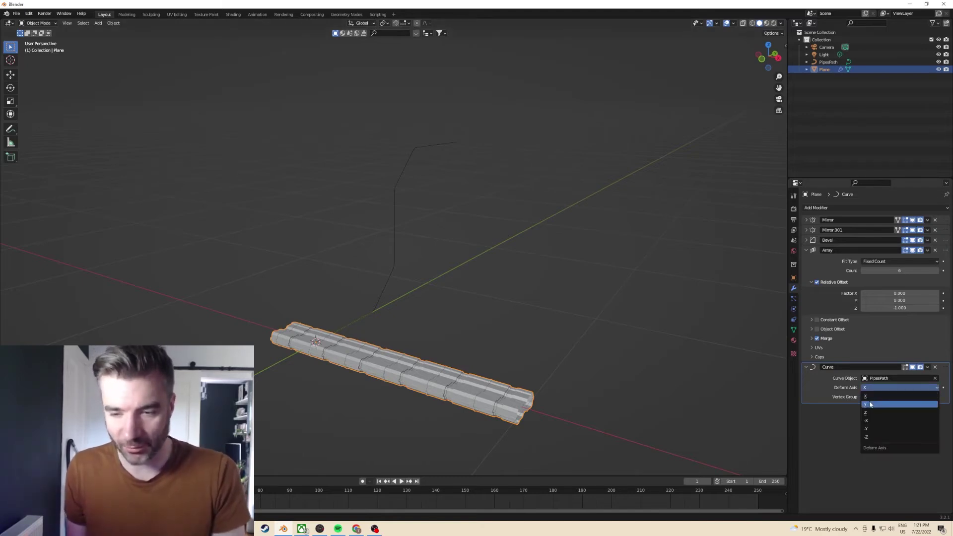
pyautogui.click(870, 404)
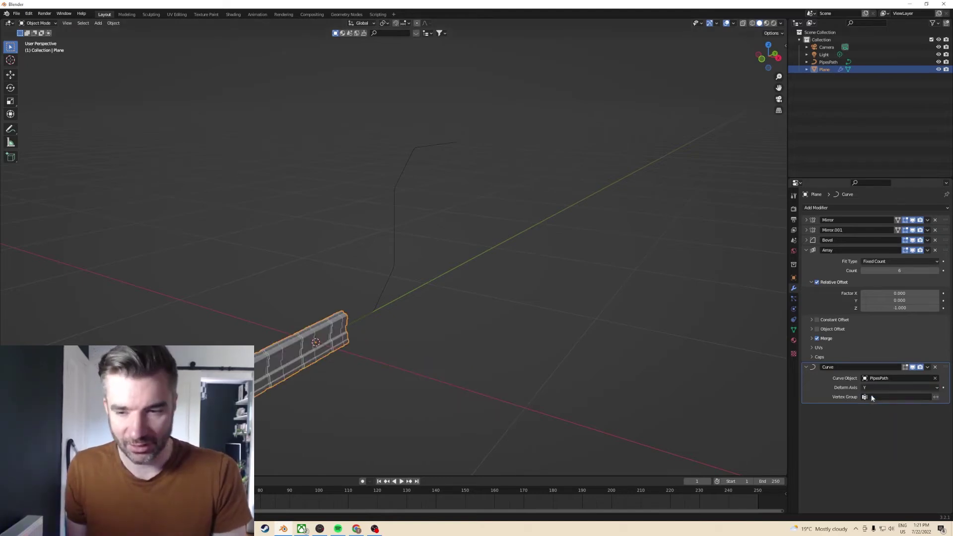
pyautogui.click(872, 388)
pyautogui.click(871, 410)
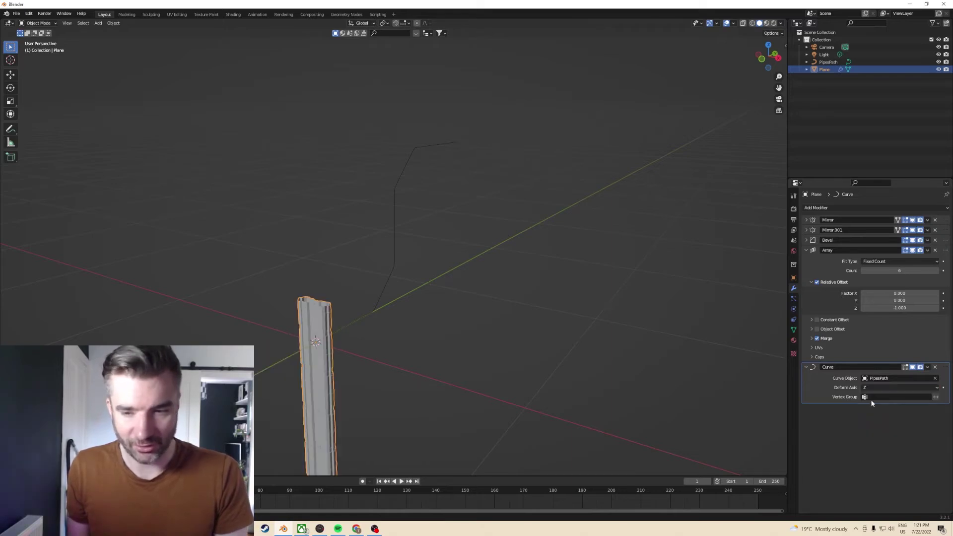
pyautogui.click(872, 387)
pyautogui.click(872, 419)
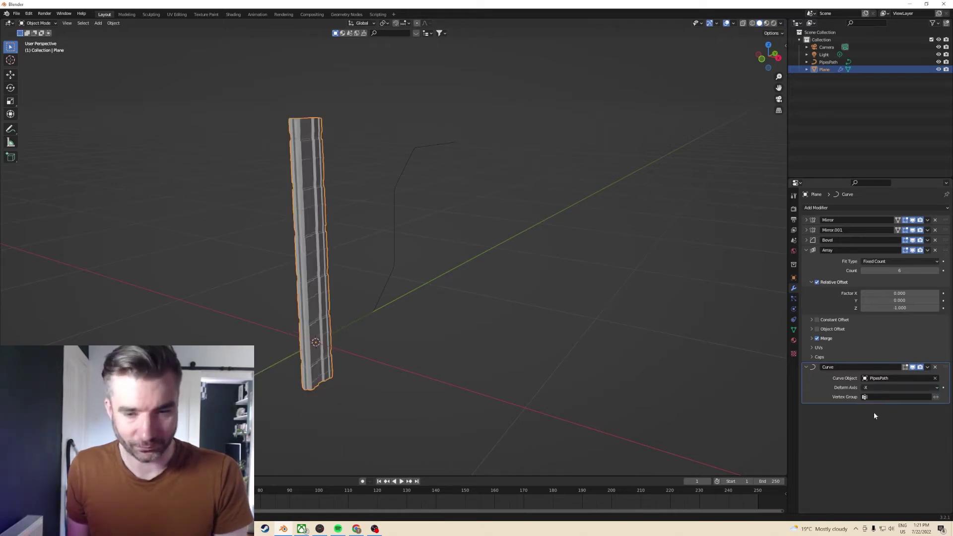
pyautogui.click(877, 388)
pyautogui.click(877, 429)
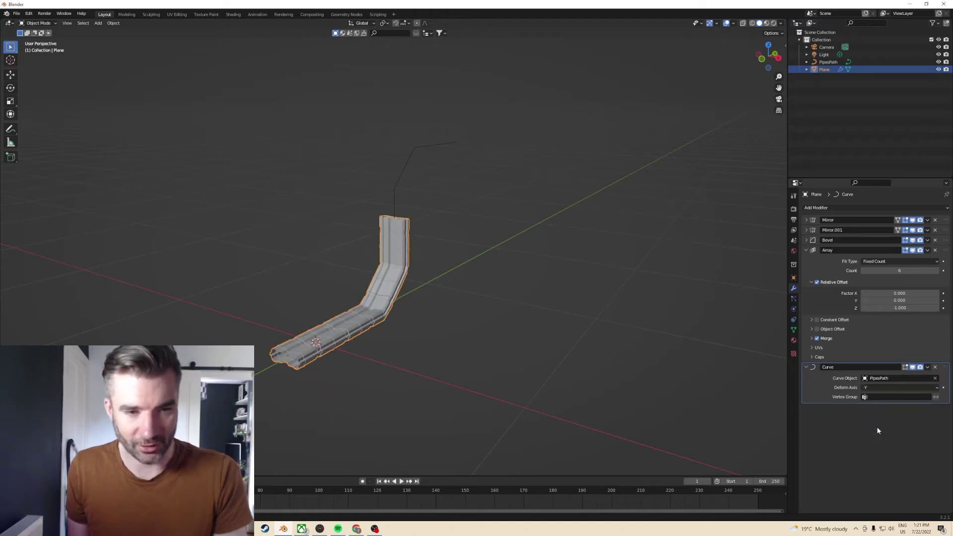
pyautogui.moveTo(566, 324); pyautogui.dragTo(535, 323, button='middle')
pyautogui.scroll(3, 533, 320)
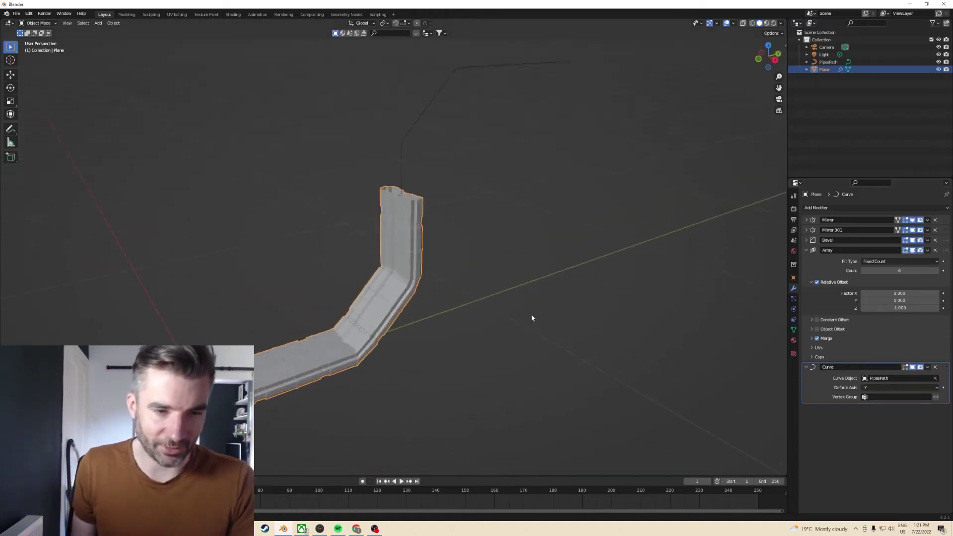
pyautogui.scroll(-1, 540, 314)
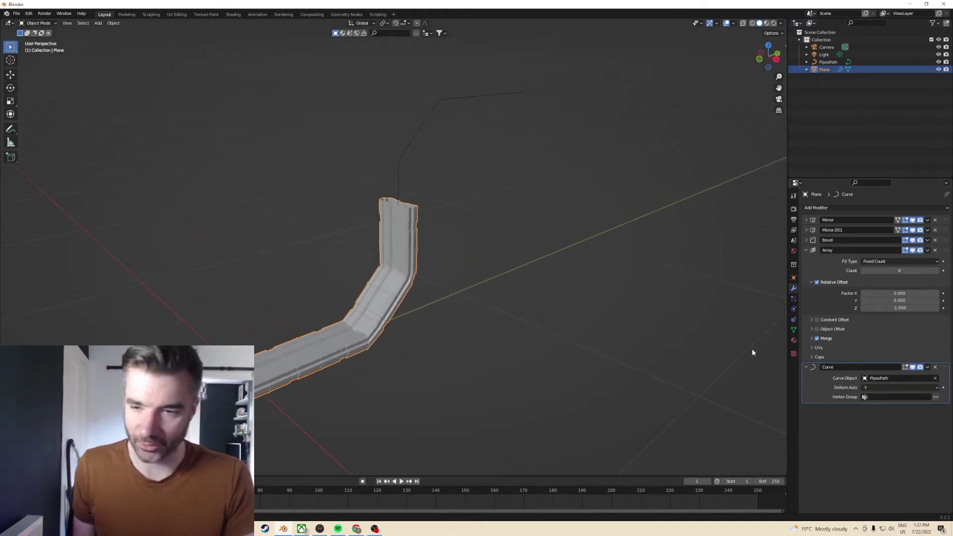
# - Raise the Array count to 11 to lengthen the pipe
pyautogui.click(936, 271)
pyautogui.click(937, 271)
pyautogui.click(937, 271)
pyautogui.click(939, 272)
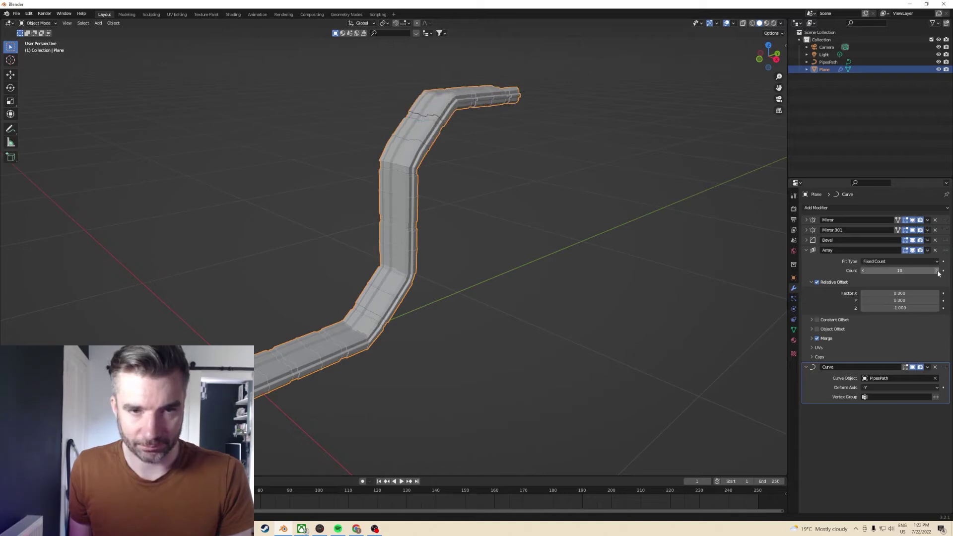
pyautogui.click(938, 272)
pyautogui.moveTo(641, 259); pyautogui.dragTo(521, 336, button='middle')
# - Enter Edit Mode and view the pipe's cross-section in Back Orthographic
pyautogui.press('Tab')
pyautogui.moveTo(421, 331); pyautogui.dragTo(730, 133, button='middle')
pyautogui.scroll(5, 648, 278)
pyautogui.moveTo(646, 288)
pyautogui.mouseDown(button='middle')
pyautogui.moveTo(615, 293)
pyautogui.moveTo(627, 288)
pyautogui.mouseUp(button='middle')
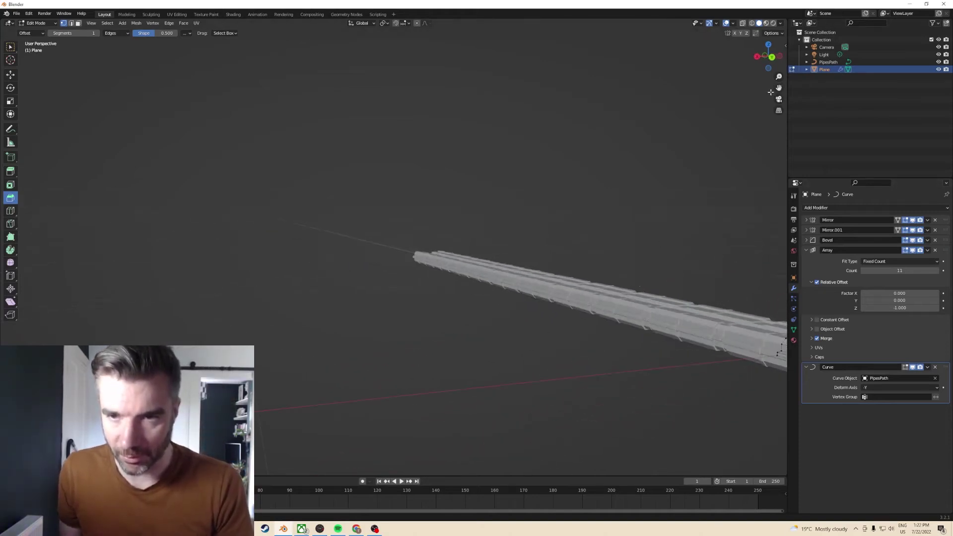
pyautogui.moveTo(779, 89); pyautogui.dragTo(477, 61)
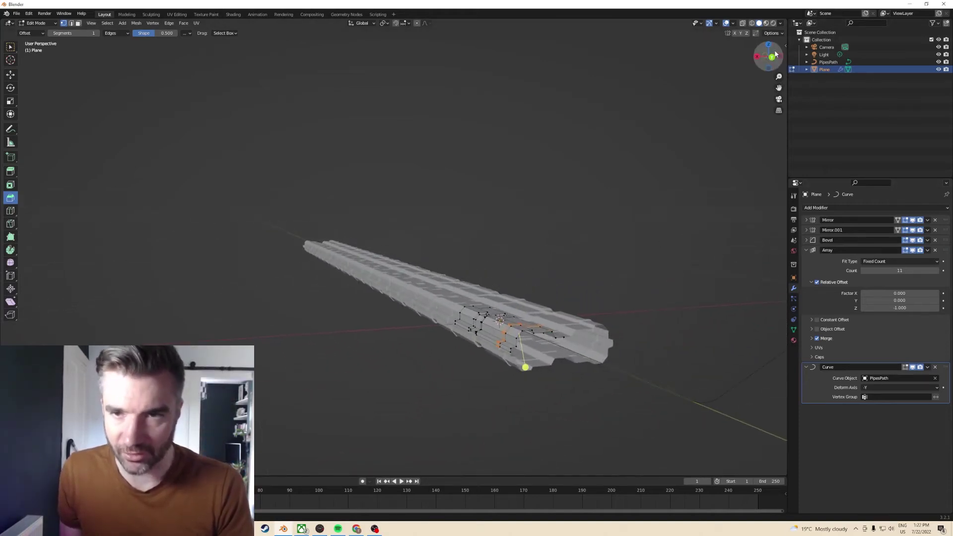
pyautogui.click(758, 58)
pyautogui.click(758, 58)
pyautogui.click(758, 57)
pyautogui.click(757, 57)
pyautogui.scroll(3, 612, 210)
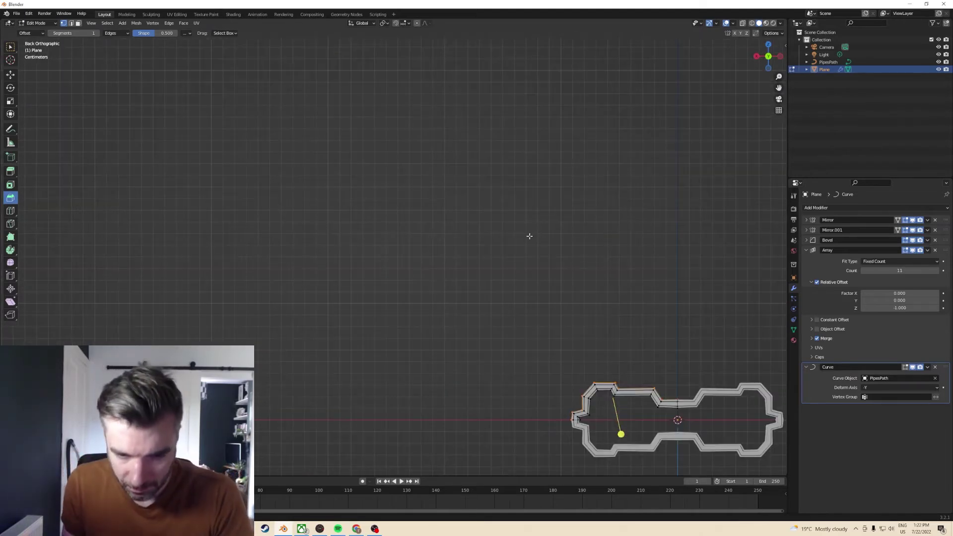
# - With X-ray on, select the profile's upper-left edges and move them left along X
pyautogui.moveTo(531, 355); pyautogui.dragTo(668, 412)
pyautogui.click(743, 23)
pyautogui.moveTo(547, 339); pyautogui.dragTo(670, 422)
pyautogui.press('g')
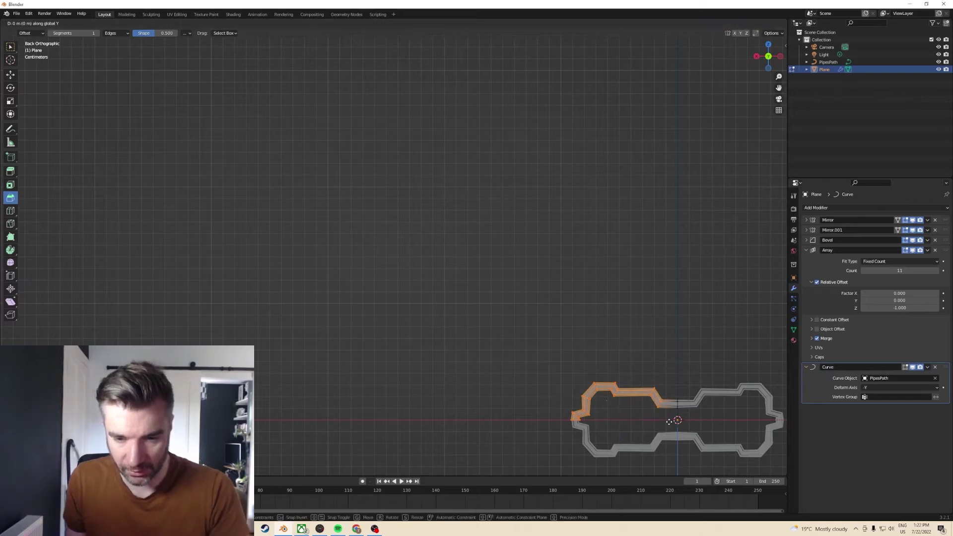
pyautogui.press('x')
pyautogui.click(647, 422)
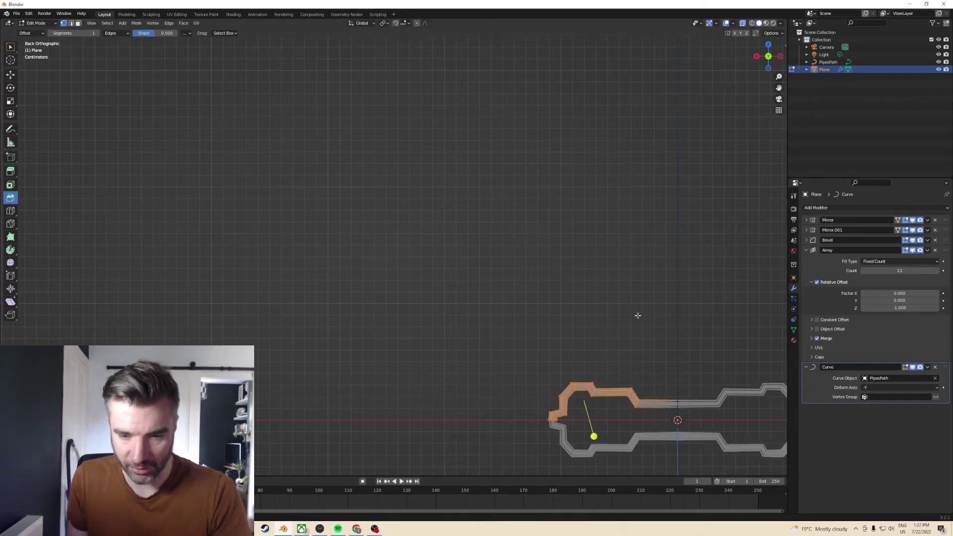
# - Return to Object Mode and turn X-ray off to view the widened bent pipe
pyautogui.press('Tab')
pyautogui.moveTo(639, 316); pyautogui.dragTo(627, 293, button='middle')
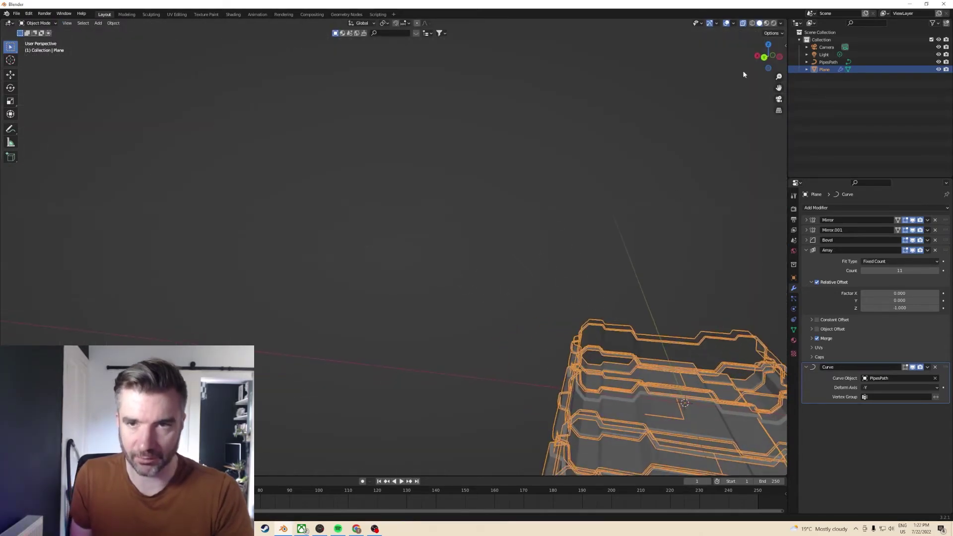
pyautogui.click(742, 23)
pyautogui.moveTo(685, 149)
pyautogui.mouseDown(button='middle')
pyautogui.moveTo(643, 213)
pyautogui.moveTo(593, 206)
pyautogui.moveTo(526, 237)
pyautogui.moveTo(430, 244)
pyautogui.moveTo(513, 184)
pyautogui.moveTo(696, 155)
pyautogui.mouseUp(button='middle')
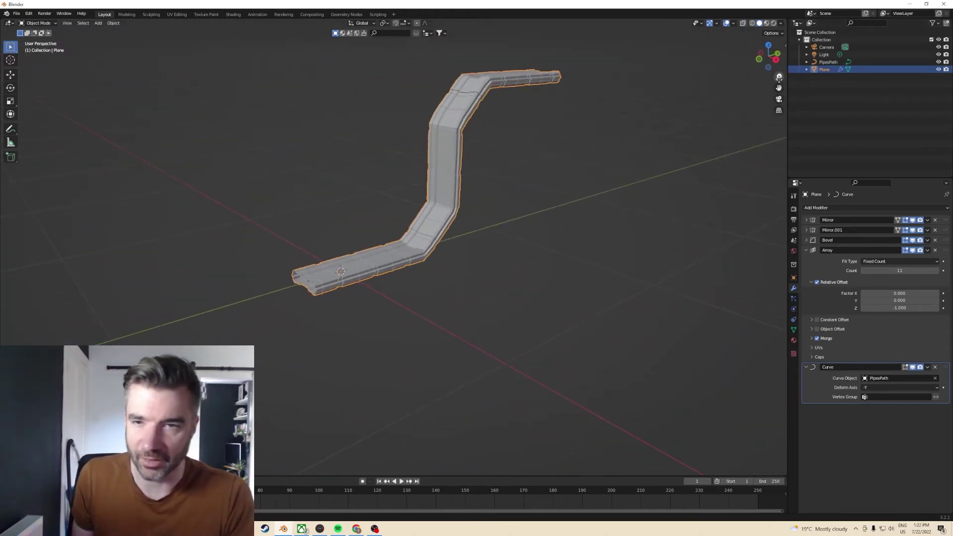
# - Rename the pipe object to 'widePipe'
pyautogui.moveTo(779, 87); pyautogui.dragTo(680, 149)
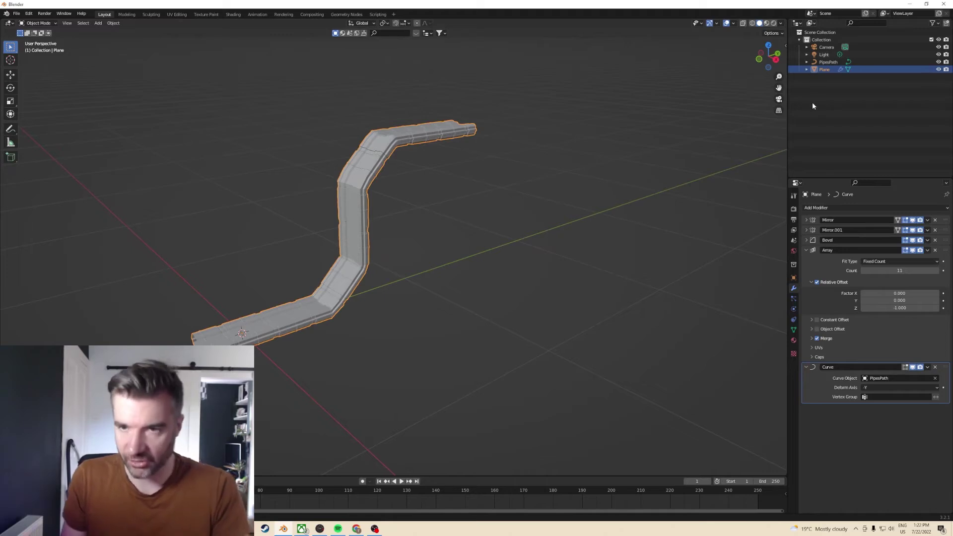
pyautogui.press('F2')
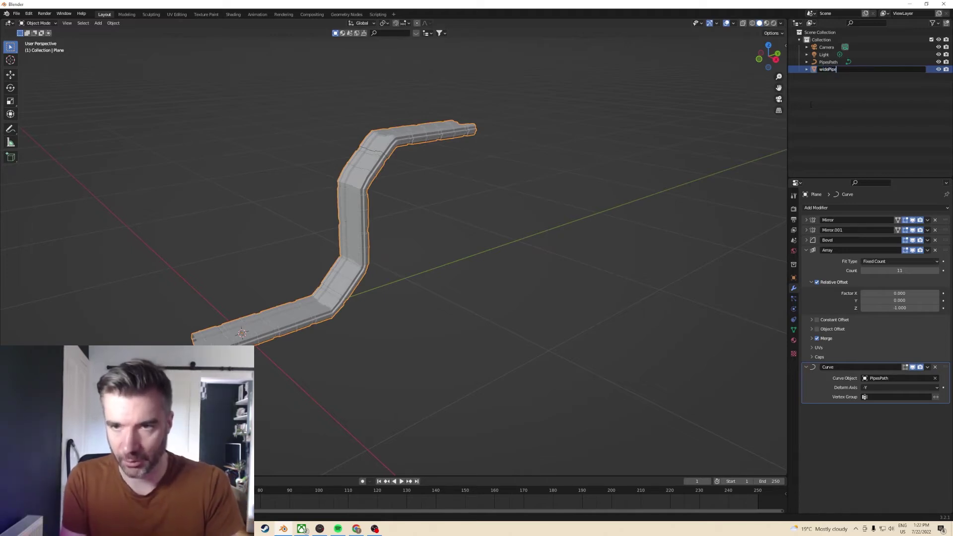
pyautogui.write('widePipe')
pyautogui.press('Return')
# - Duplicate PipesPath and widePipe and slide the copy sideways along X beside the original
pyautogui.keyDown('ctrl'); pyautogui.click(827, 62); pyautogui.keyUp('ctrl')
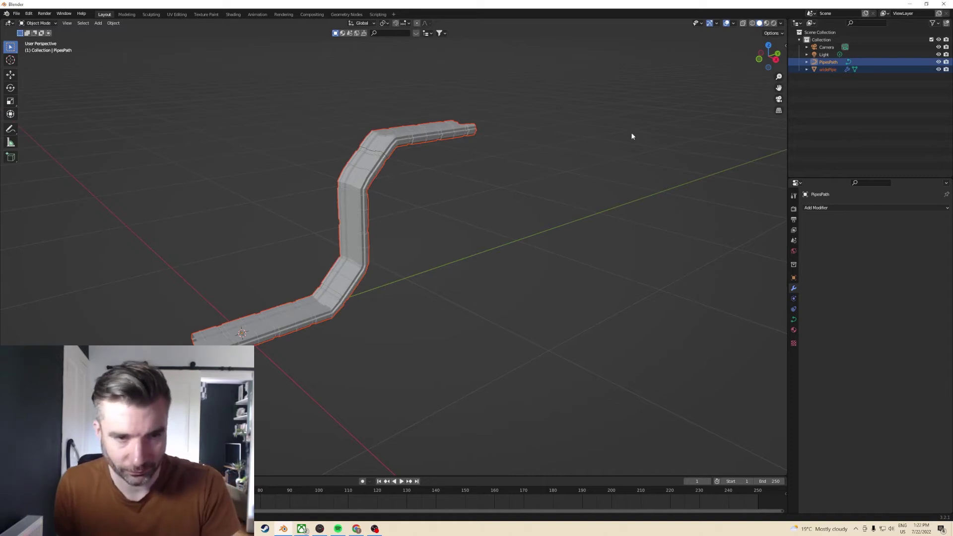
pyautogui.hotkey('shift', 'd')
pyautogui.press('y')
pyautogui.press('x')
pyautogui.click(663, 152)
# - Select only the copied pipe mesh widePipe.001
pyautogui.click(467, 220)
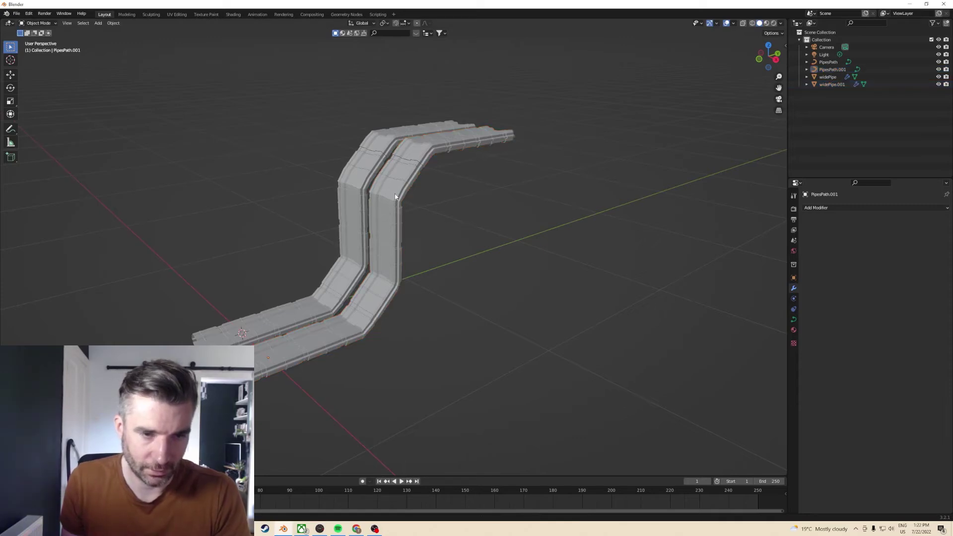
pyautogui.click(396, 197)
pyautogui.moveTo(404, 203); pyautogui.dragTo(438, 200, button='middle')
pyautogui.scroll(2, 425, 190)
pyautogui.scroll(-1, 438, 187)
pyautogui.scroll(-1, 444, 182)
pyautogui.scroll(1, 438, 200)
pyautogui.scroll(-1, 757, 130)
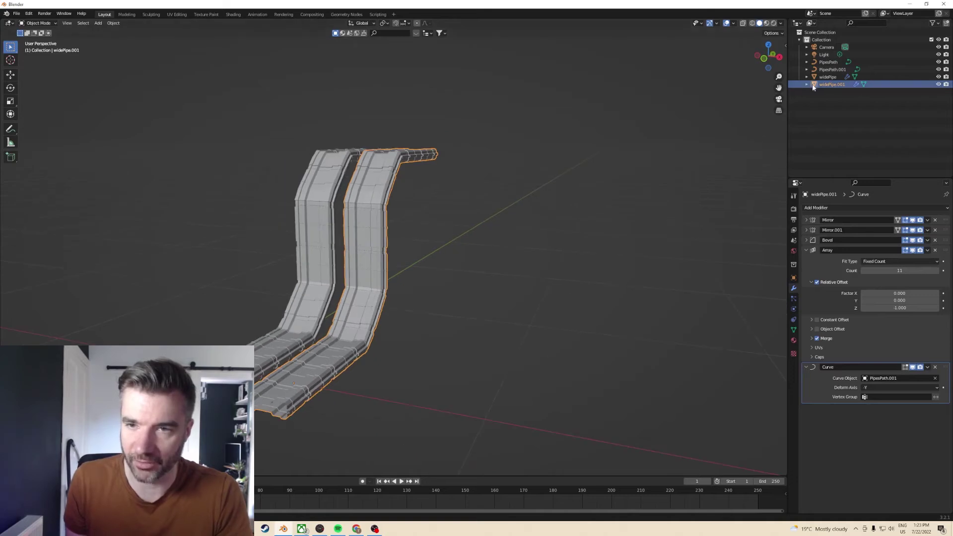
# - Enter Edit Mode on widePipe.001 and turn off the Array modifier's edit-mode display
pyautogui.click(318, 395)
pyautogui.click(300, 395)
pyautogui.press('Tab')
pyautogui.moveTo(299, 394); pyautogui.dragTo(261, 379, button='middle')
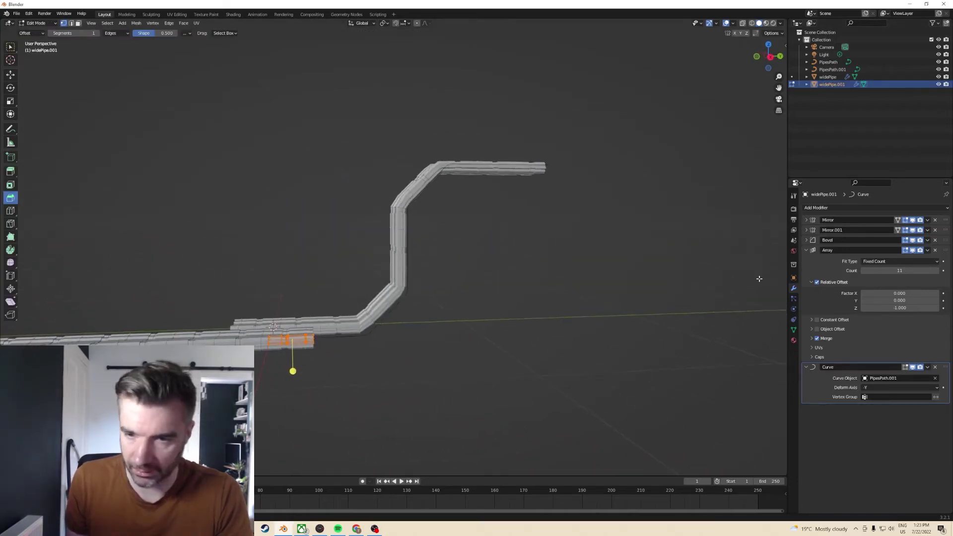
pyautogui.click(913, 249)
pyautogui.moveTo(720, 214); pyautogui.dragTo(655, 197, button='middle')
pyautogui.keyDown('shift'); pyautogui.moveTo(318, 356); pyautogui.dragTo(365, 324, button='middle'); pyautogui.keyUp('shift')
pyautogui.scroll(2, 374, 322)
pyautogui.scroll(-2, 371, 323)
pyautogui.scroll(-1, 371, 323)
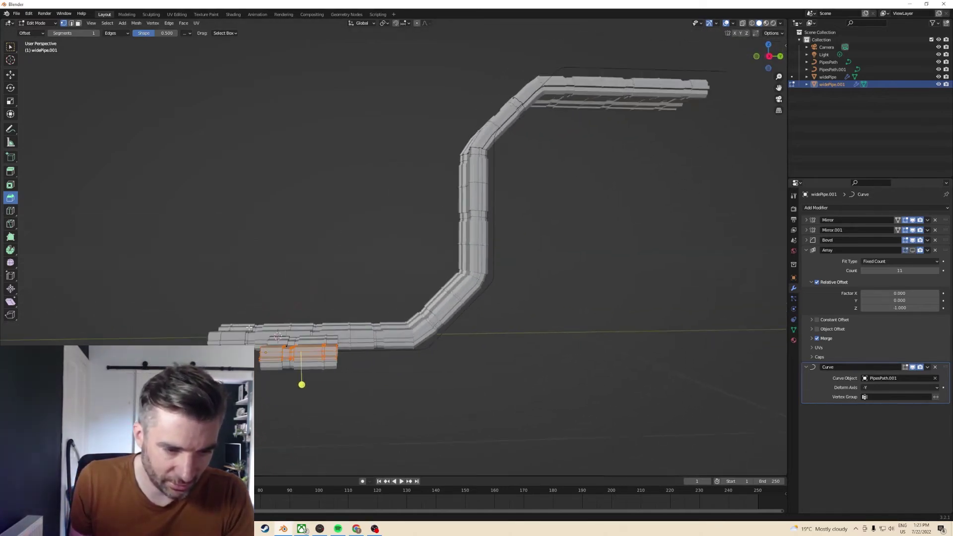
# - Box-select and delete the bottom vertices, then undo the deletion
pyautogui.moveTo(248, 326); pyautogui.dragTo(329, 389)
pyautogui.rightClick(324, 363)
pyautogui.click(324, 362)
pyautogui.moveTo(323, 359); pyautogui.dragTo(322, 372, button='middle')
pyautogui.hotkey('ctrl', 'z')
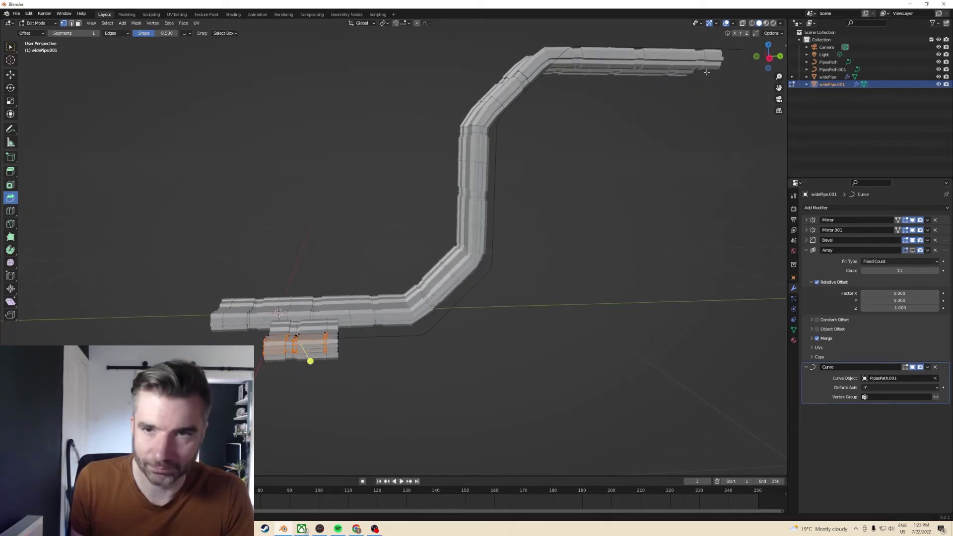
# - With X-ray on, box-select the lower pipe piece and delete its vertices
pyautogui.click(743, 23)
pyautogui.scroll(2, 265, 277)
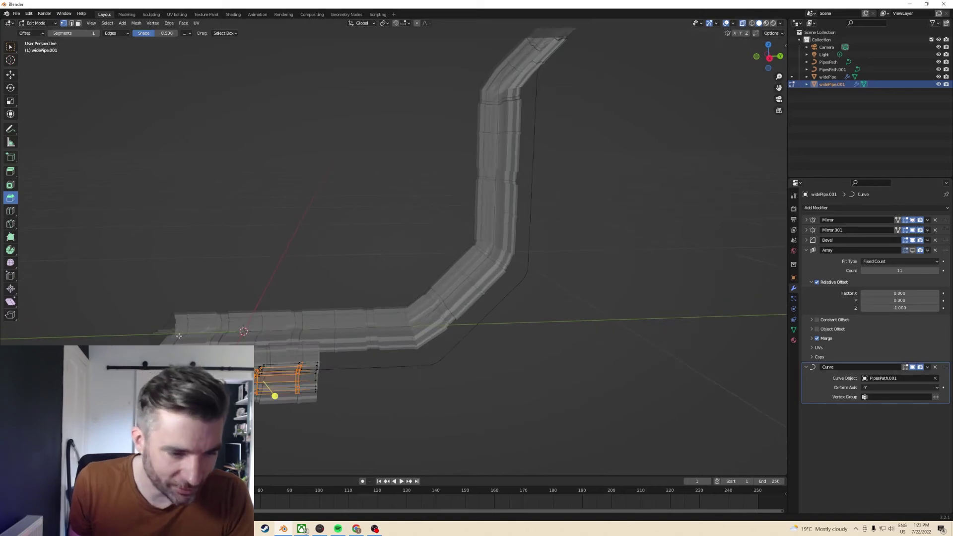
pyautogui.moveTo(179, 336); pyautogui.dragTo(307, 436)
pyautogui.rightClick(293, 393)
pyautogui.click(293, 394)
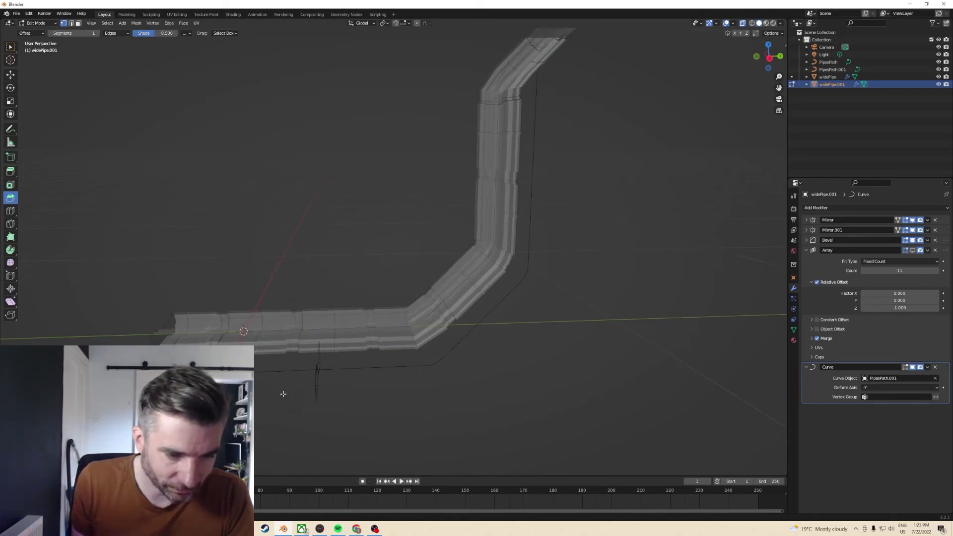
pyautogui.moveTo(283, 385); pyautogui.dragTo(257, 366, button='middle')
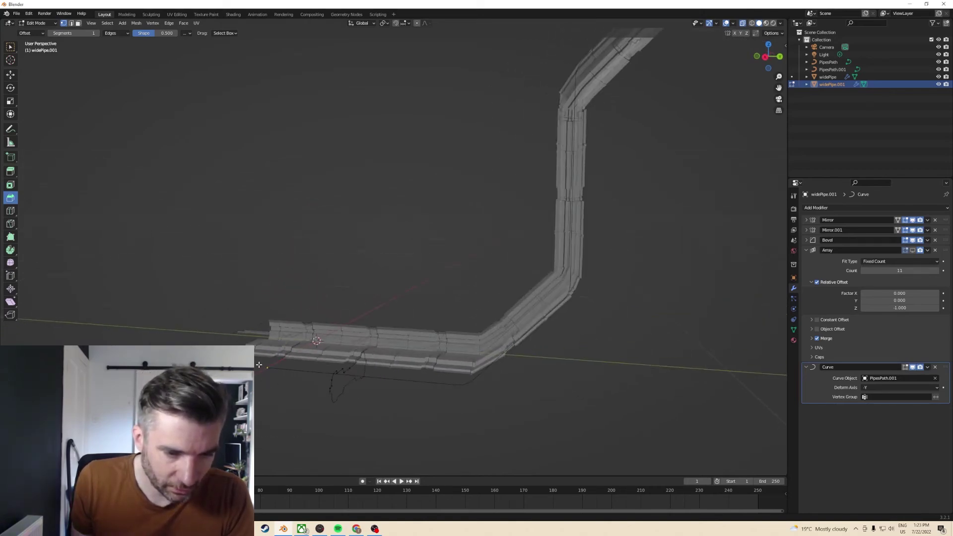
pyautogui.press('Tab')
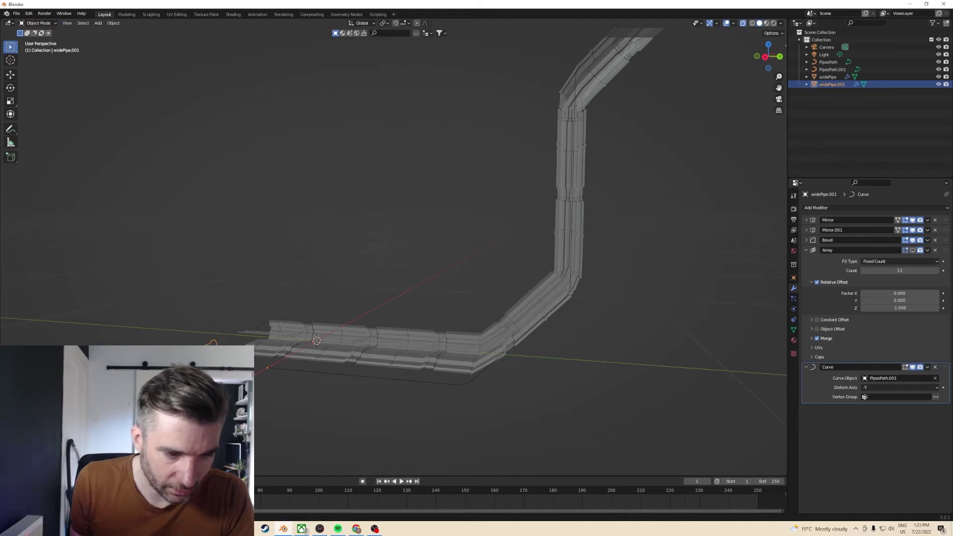
pyautogui.press('Tab')
pyautogui.moveTo(442, 314); pyautogui.dragTo(411, 298, button='middle')
# - In Front Orthographic view, move the profile's top edge to a new position
pyautogui.click(761, 57)
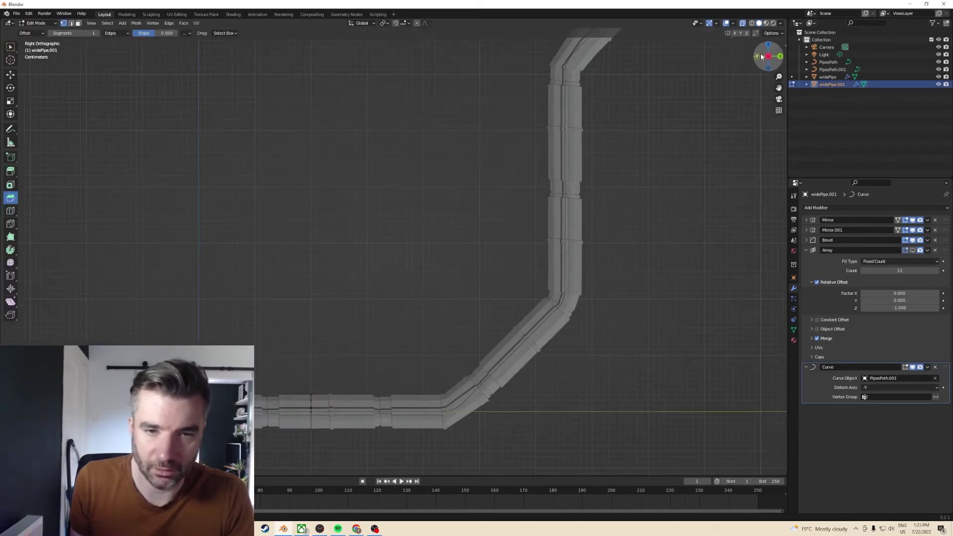
pyautogui.click(759, 58)
pyautogui.click(758, 58)
pyautogui.click(782, 58)
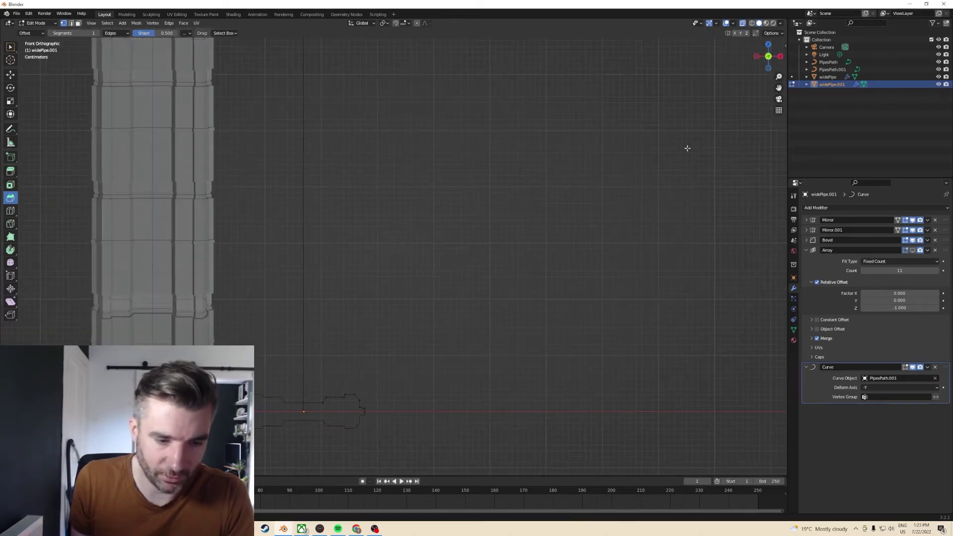
pyautogui.scroll(2, 622, 206)
pyautogui.moveTo(779, 88); pyautogui.dragTo(803, 6)
pyautogui.scroll(2, 396, 364)
pyautogui.moveTo(255, 349); pyautogui.dragTo(325, 371)
pyautogui.press('g')
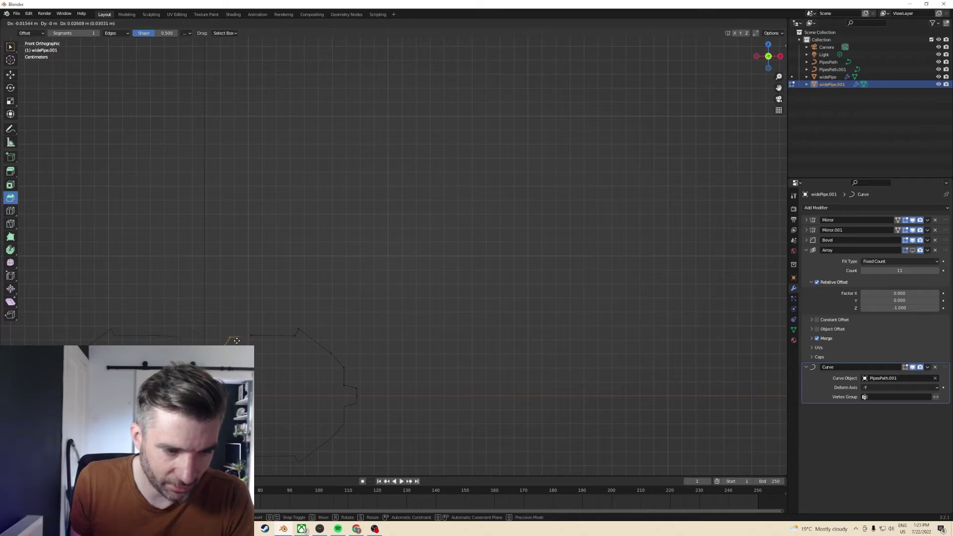
pyautogui.click(235, 358)
# - Extrude a new vertex at the centre axis, reposition it and bevel it with Affect: Vertices
pyautogui.press('e')
pyautogui.click(214, 322)
pyautogui.press('g')
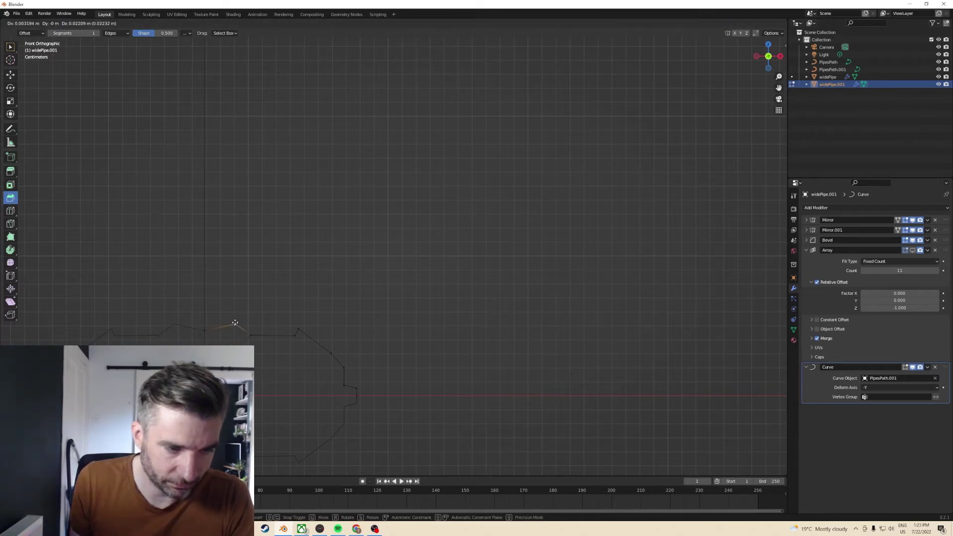
pyautogui.click(263, 356)
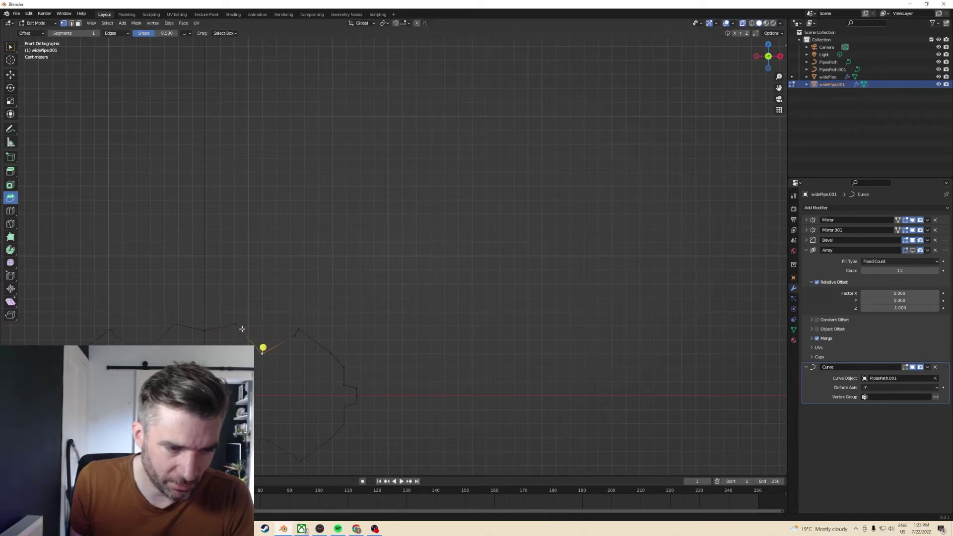
pyautogui.press('g')
pyautogui.click(243, 334)
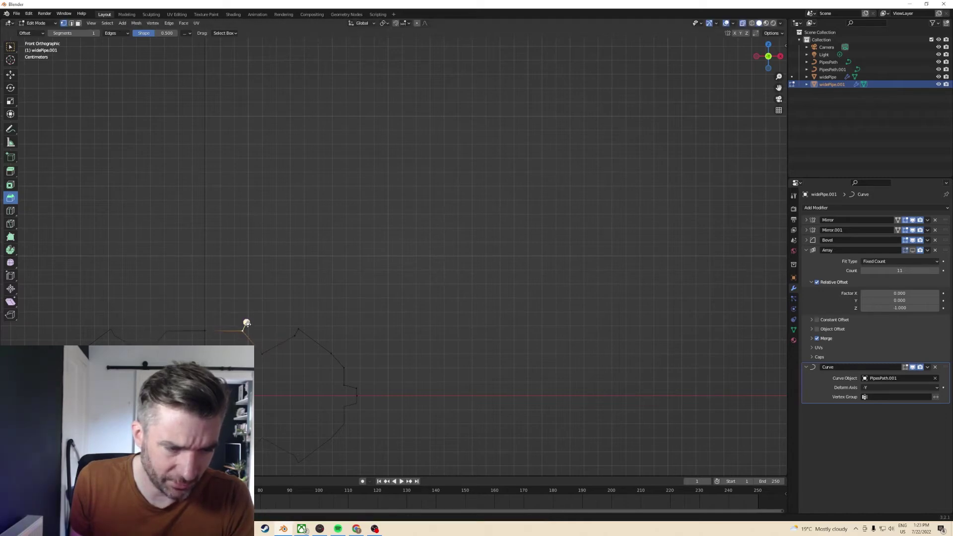
pyautogui.click(81, 335)
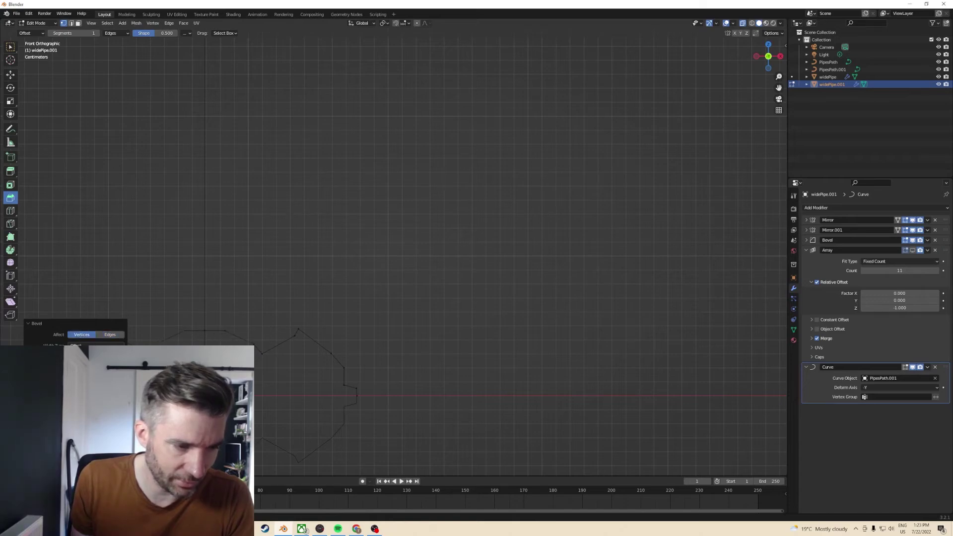
# - Reposition the bevelled top vertex and the lower profile vertices to round the outline
pyautogui.click(297, 331)
pyautogui.press('g')
pyautogui.click(343, 342)
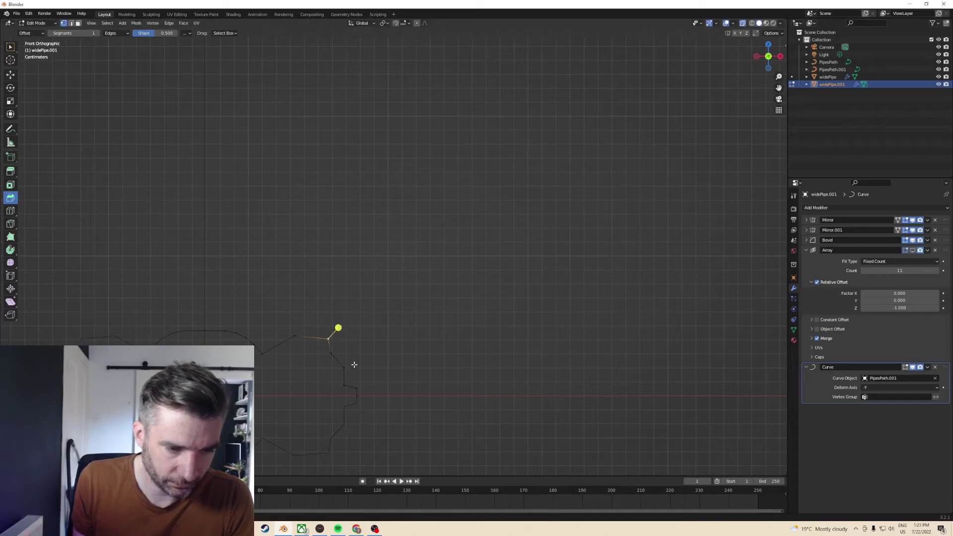
pyautogui.click(342, 384)
pyautogui.press('g')
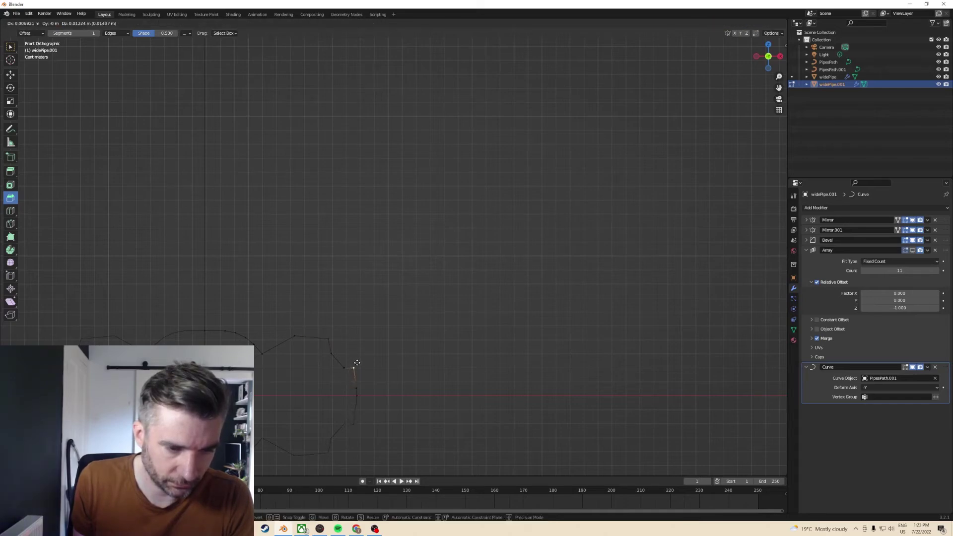
pyautogui.click(353, 367)
pyautogui.click(344, 357)
pyautogui.press('g')
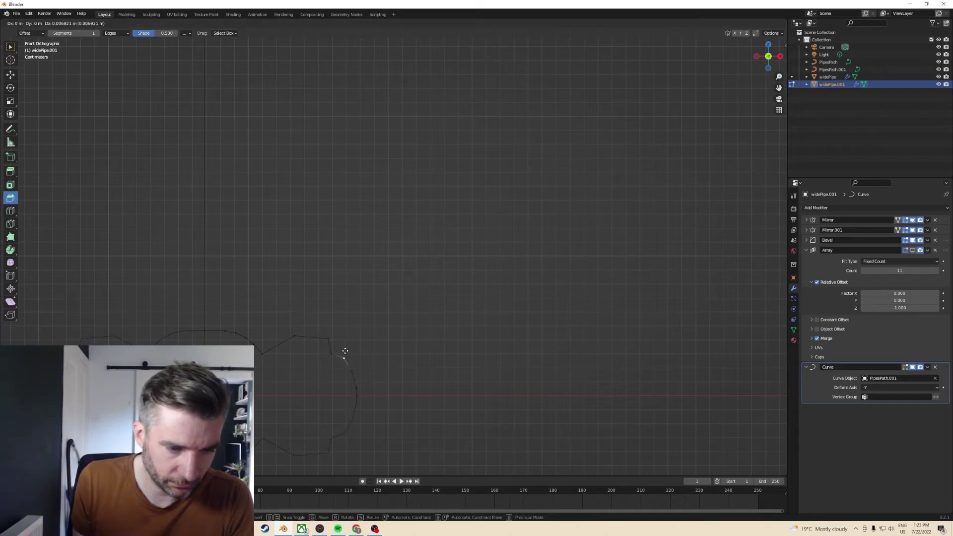
pyautogui.click(345, 351)
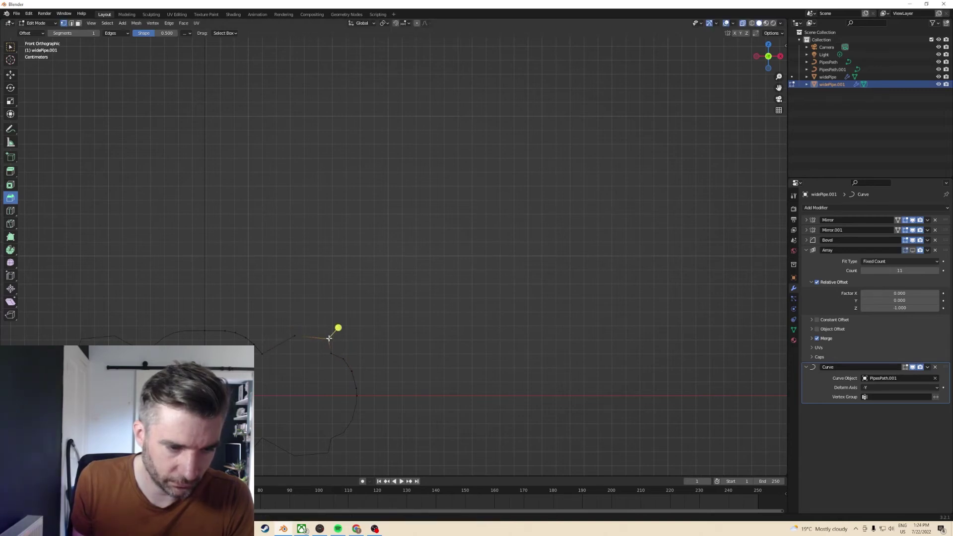
# - Adjust the remaining top vertices, then leave Edit Mode to check the pipe
pyautogui.press('g')
pyautogui.click(320, 335)
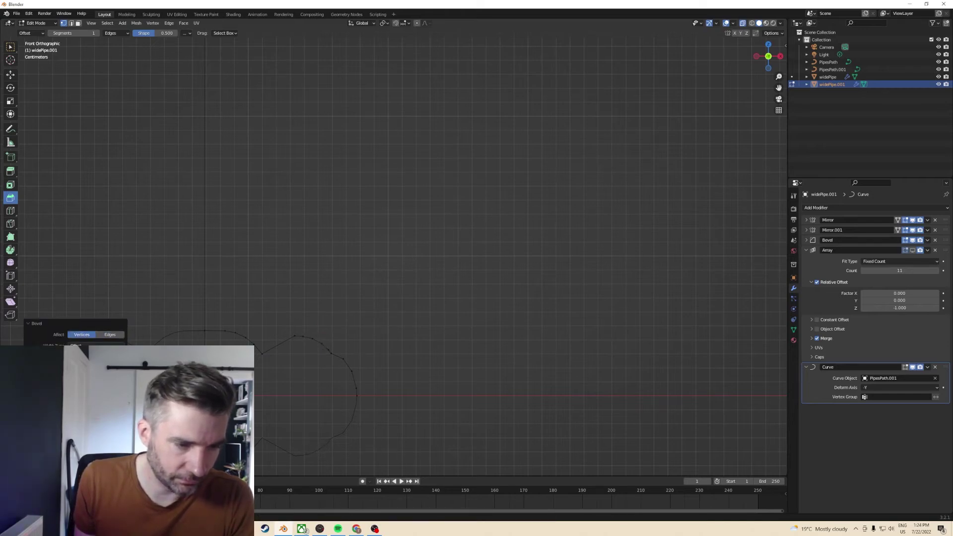
pyautogui.click(293, 337)
pyautogui.press('g')
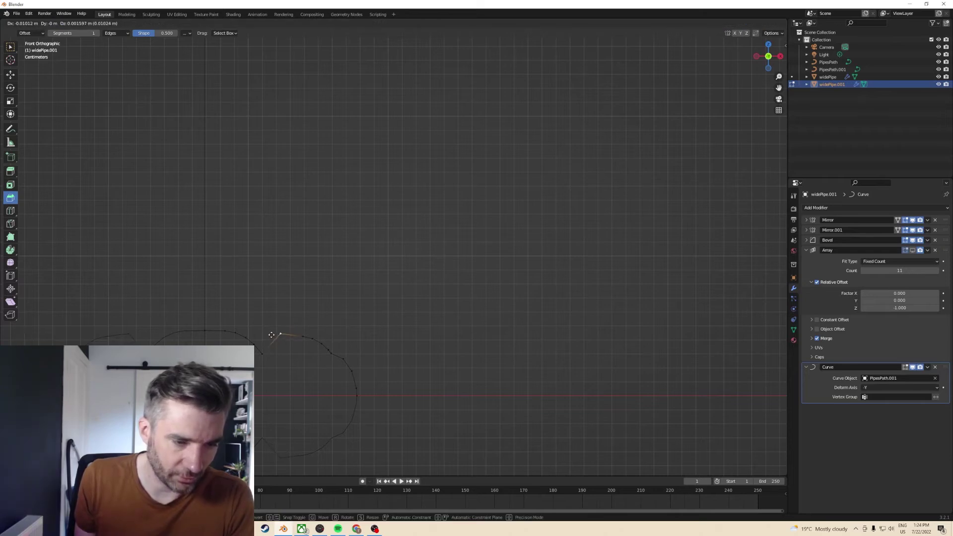
pyautogui.click(273, 337)
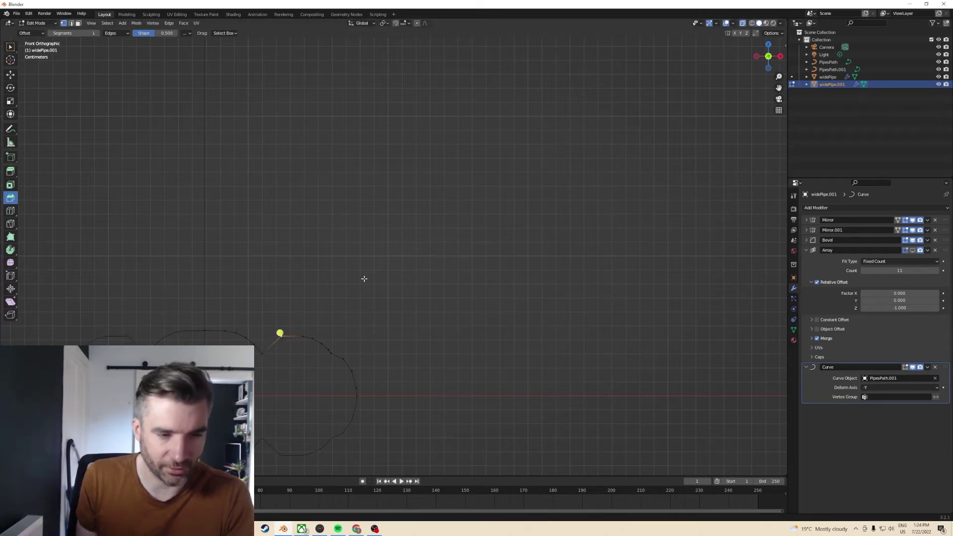
pyautogui.press('Tab')
pyautogui.moveTo(365, 277); pyautogui.dragTo(298, 313, button='middle')
# - Move the selected profile vertices along the Y axis with X-ray turned off
pyautogui.press('Tab')
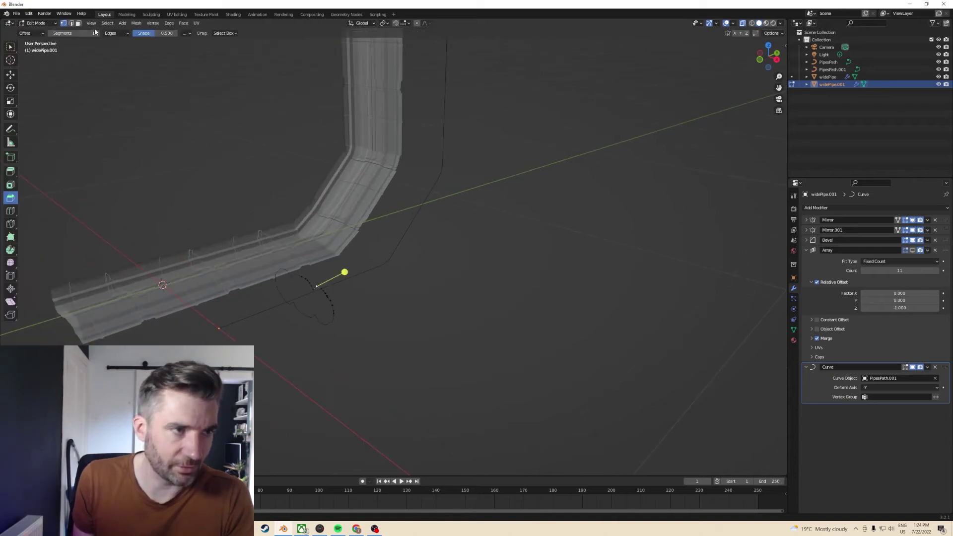
pyautogui.press('e')
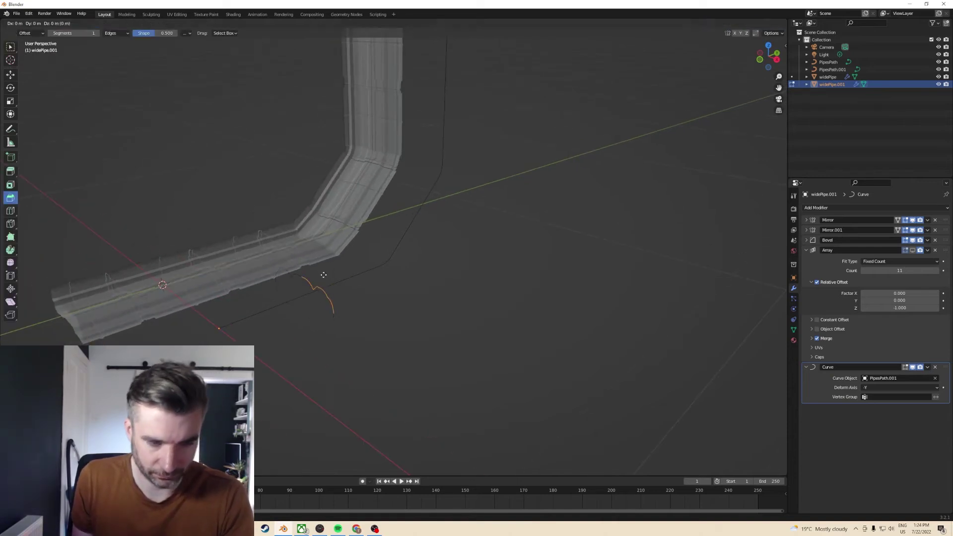
pyautogui.rightClick(345, 265)
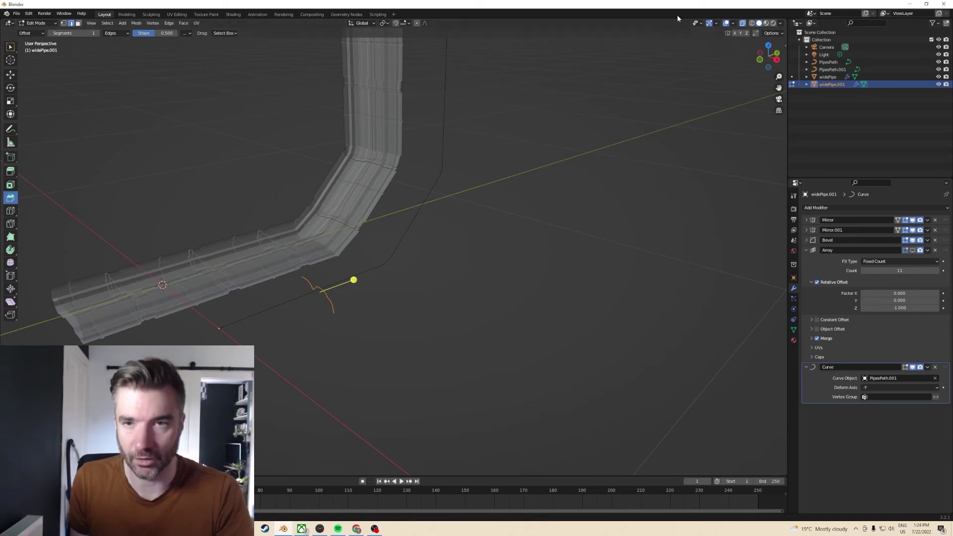
pyautogui.click(742, 24)
pyautogui.press('g')
pyautogui.press('y')
pyautogui.click(394, 220)
pyautogui.moveTo(339, 249); pyautogui.dragTo(377, 240, button='middle')
pyautogui.press('Tab')
pyautogui.press('Tab')
# - In Back view with X-ray, scale the curved piece slightly smaller and shift it into place
pyautogui.click(781, 58)
pyautogui.click(781, 59)
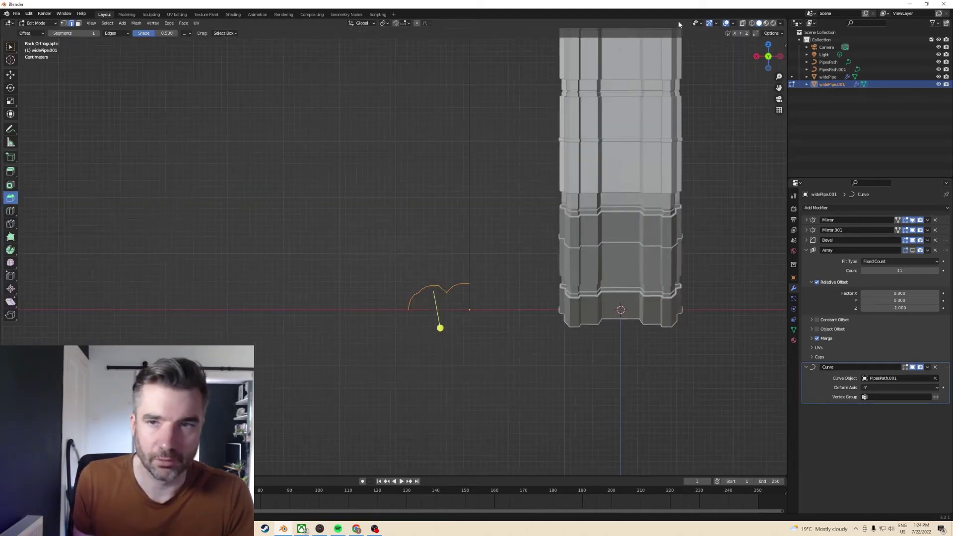
pyautogui.click(743, 23)
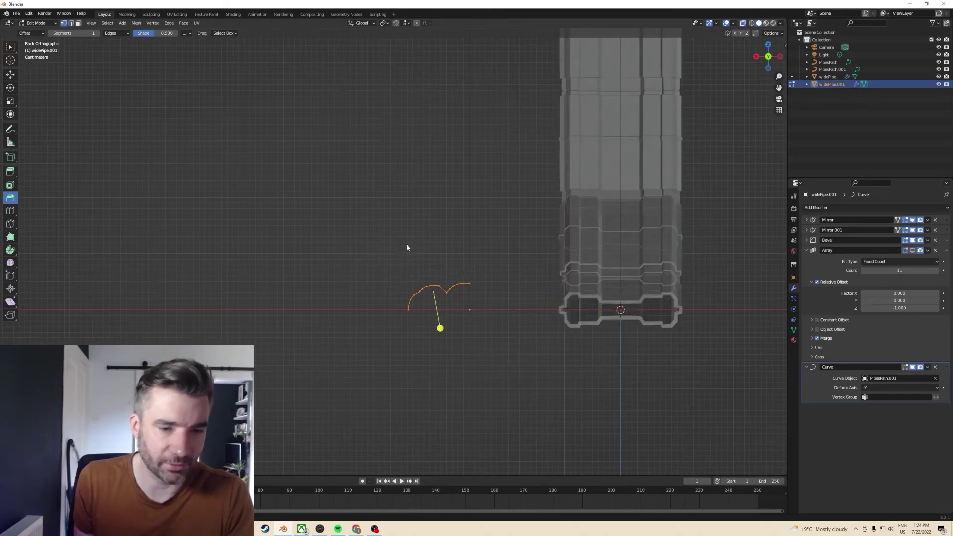
pyautogui.moveTo(379, 251); pyautogui.dragTo(492, 323)
pyautogui.press('s')
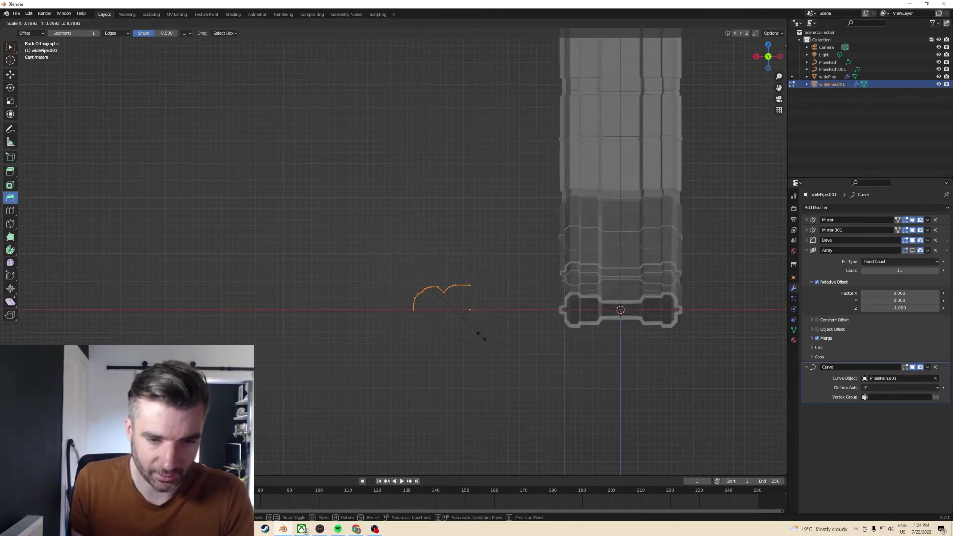
pyautogui.click(450, 325)
pyautogui.press('g')
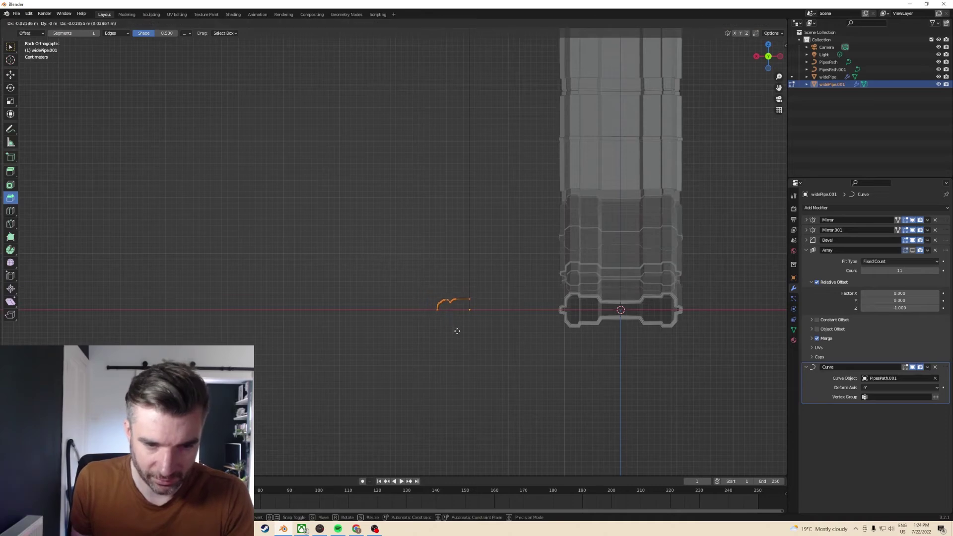
pyautogui.click(460, 330)
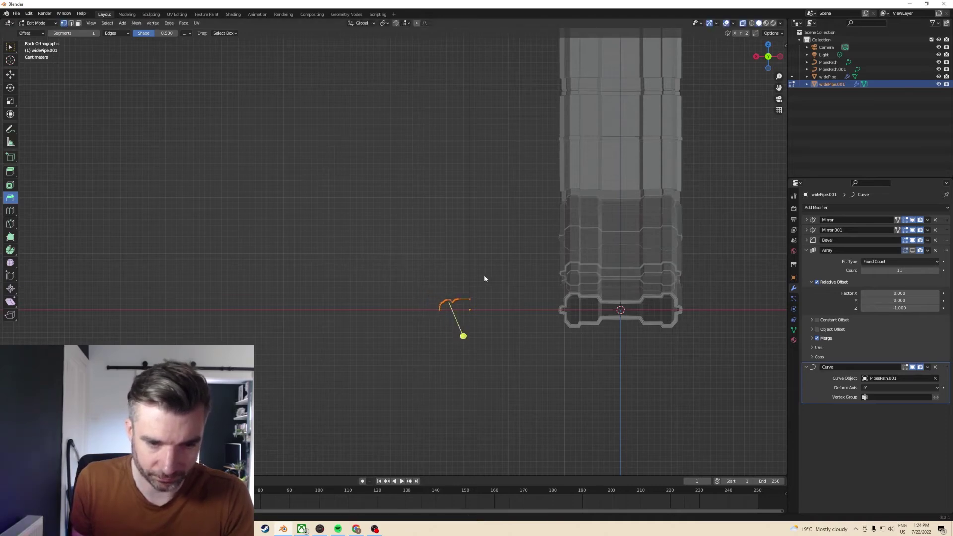
pyautogui.press('Tab')
pyautogui.moveTo(485, 279); pyautogui.dragTo(590, 222, button='middle')
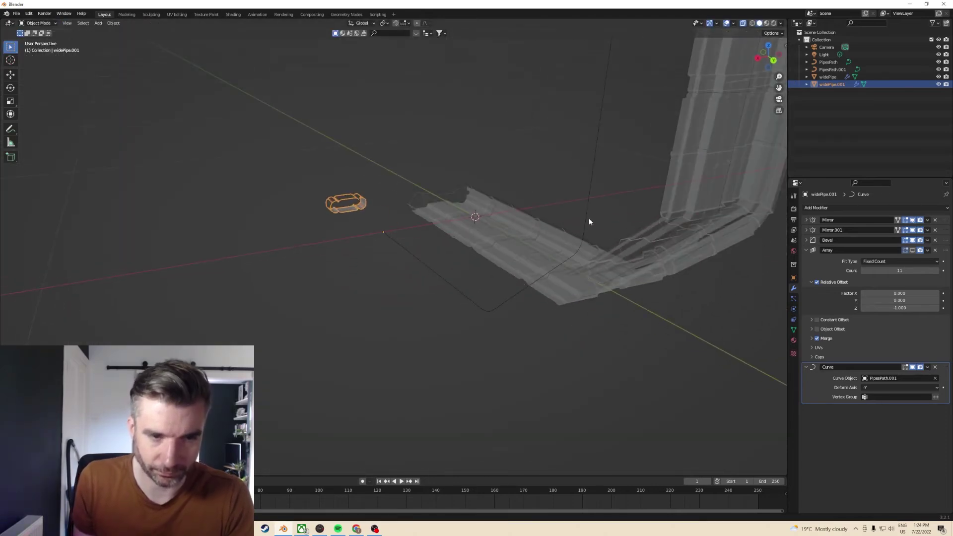
# - Show the Array in the viewport and set the Curve modifier's object to PipesPath.001
pyautogui.click(742, 23)
pyautogui.moveTo(615, 70); pyautogui.dragTo(556, 194, button='middle')
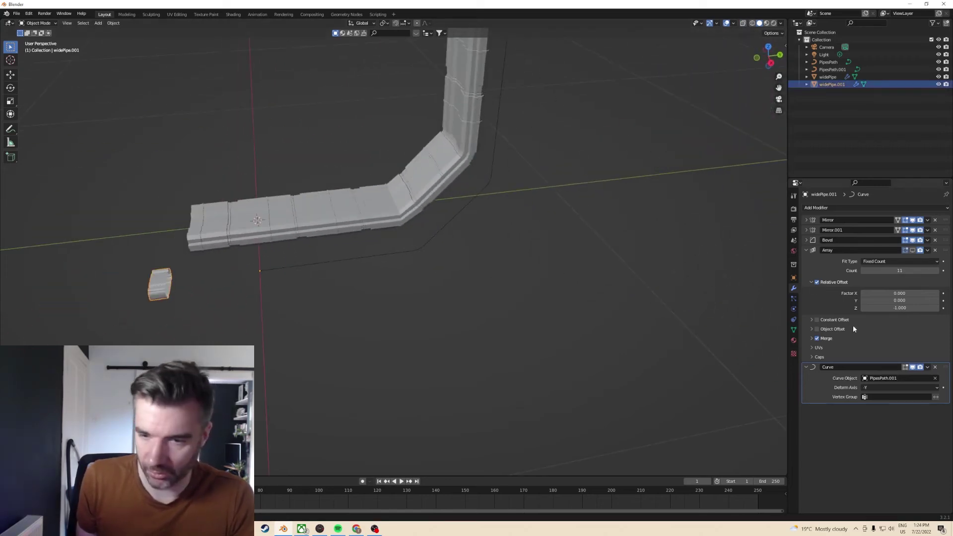
pyautogui.click(914, 249)
pyautogui.moveTo(775, 278); pyautogui.dragTo(698, 292, button='middle')
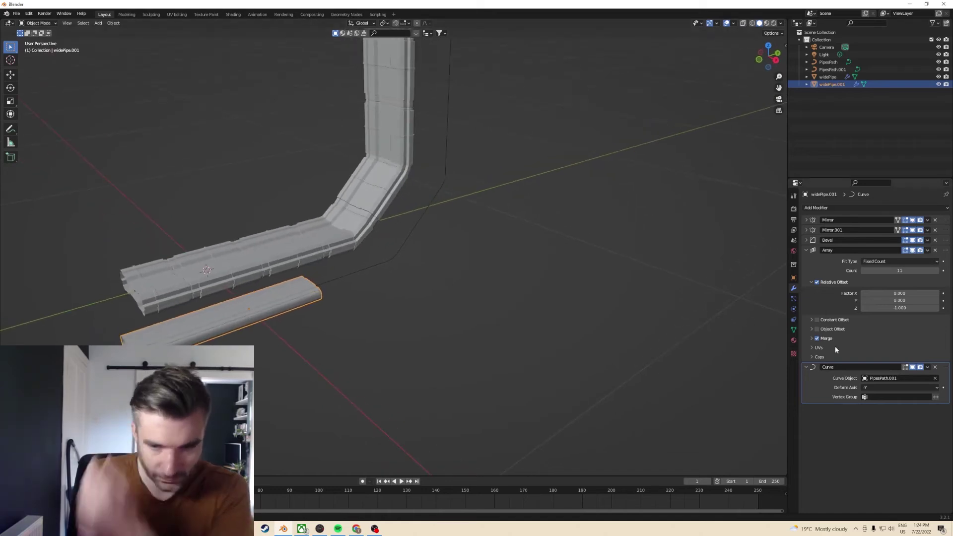
pyautogui.click(936, 379)
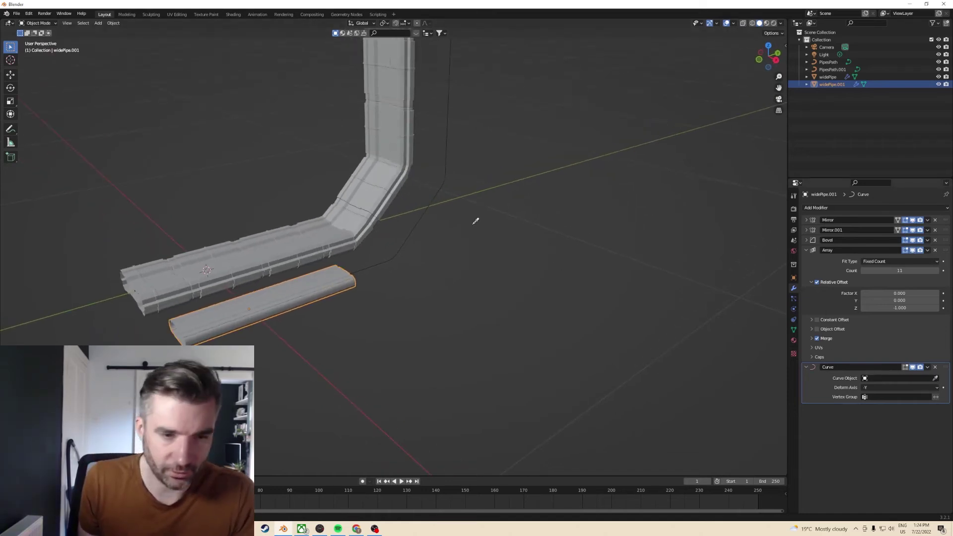
pyautogui.click(422, 220)
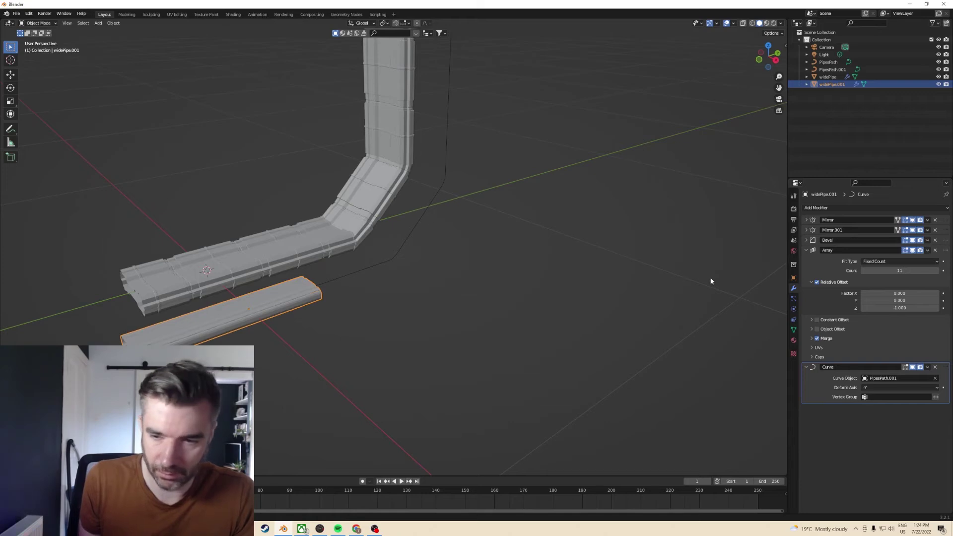
# - Raise the Array count to 54 so the pipe runs the full path
pyautogui.moveTo(887, 270)
pyautogui.mouseDown()
pyautogui.moveTo(934, 270)
pyautogui.moveTo(899, 270)
pyautogui.mouseUp()
pyautogui.scroll(-2, 656, 233)
pyautogui.moveTo(737, 251)
pyautogui.mouseDown(button='middle')
pyautogui.moveTo(606, 239)
pyautogui.moveTo(619, 207)
pyautogui.moveTo(739, 240)
pyautogui.mouseUp(button='middle')
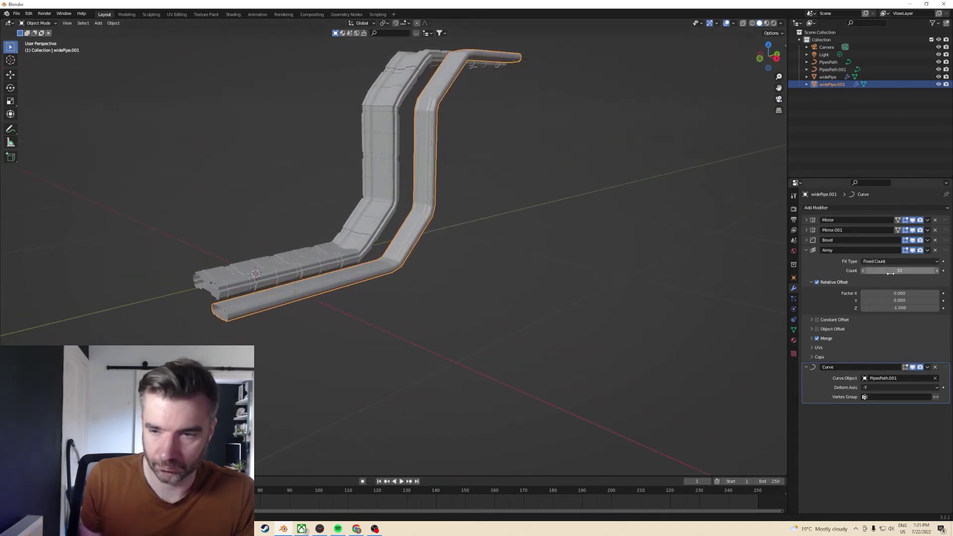
pyautogui.moveTo(900, 270); pyautogui.dragTo(907, 270)
pyautogui.moveTo(502, 198); pyautogui.dragTo(711, 147, button='middle')
pyautogui.moveTo(772, 91); pyautogui.dragTo(539, 86, button='middle')
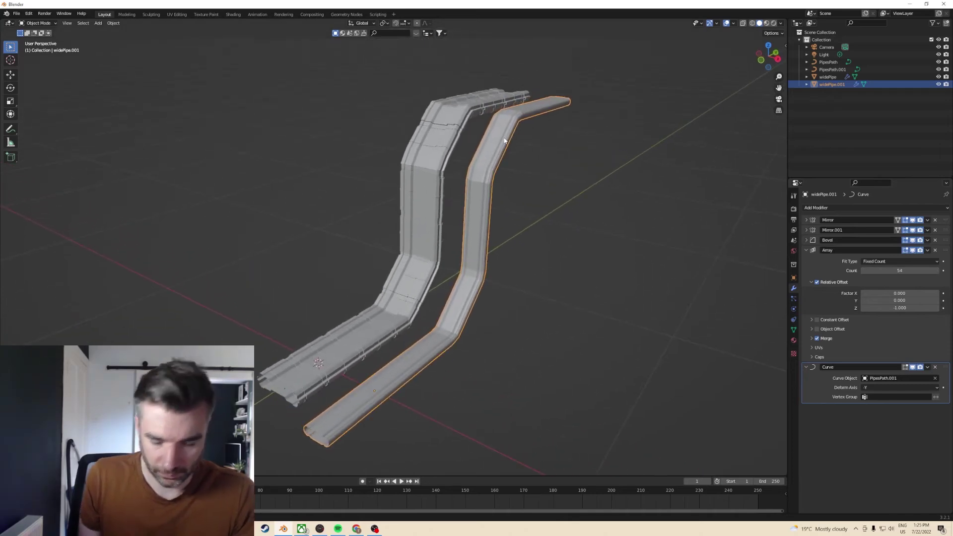
pyautogui.keyDown('shift'); pyautogui.click(825, 78); pyautogui.keyUp('shift')
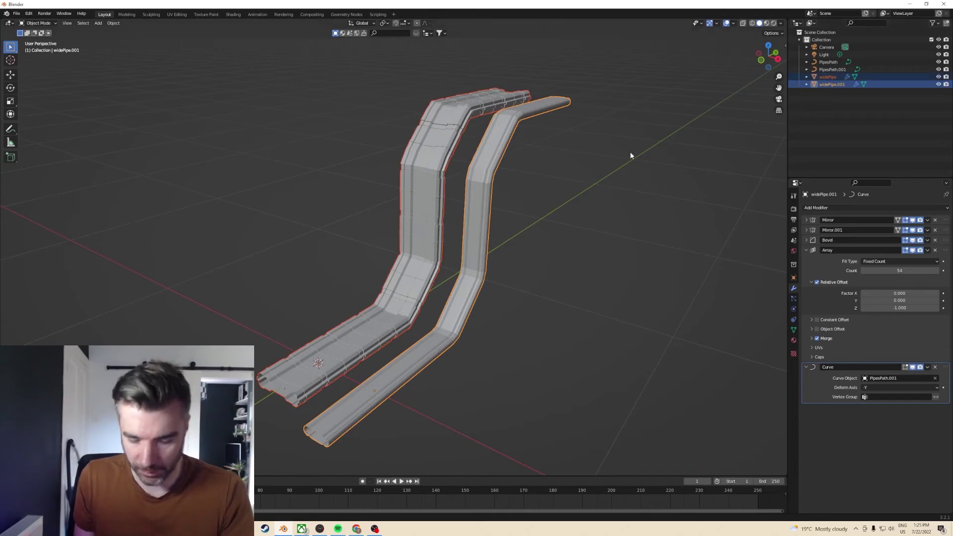
# - Slide widePipe.001 and PipesPath.001 0.11 m along X toward the first pipe
pyautogui.hotkey('ctrl', 'z')
pyautogui.keyDown('ctrl'); pyautogui.click(836, 70); pyautogui.keyUp('ctrl')
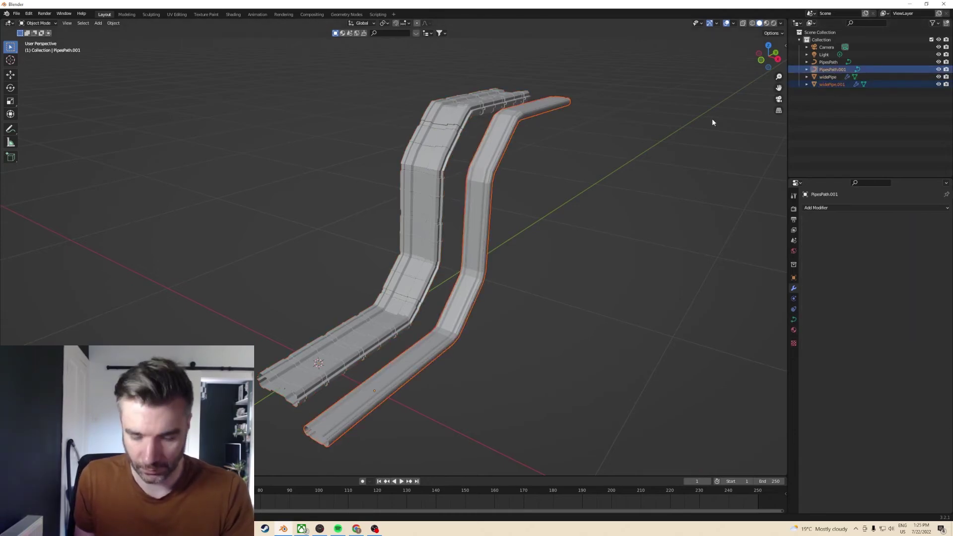
pyautogui.press('g')
pyautogui.press('y')
pyautogui.press('x')
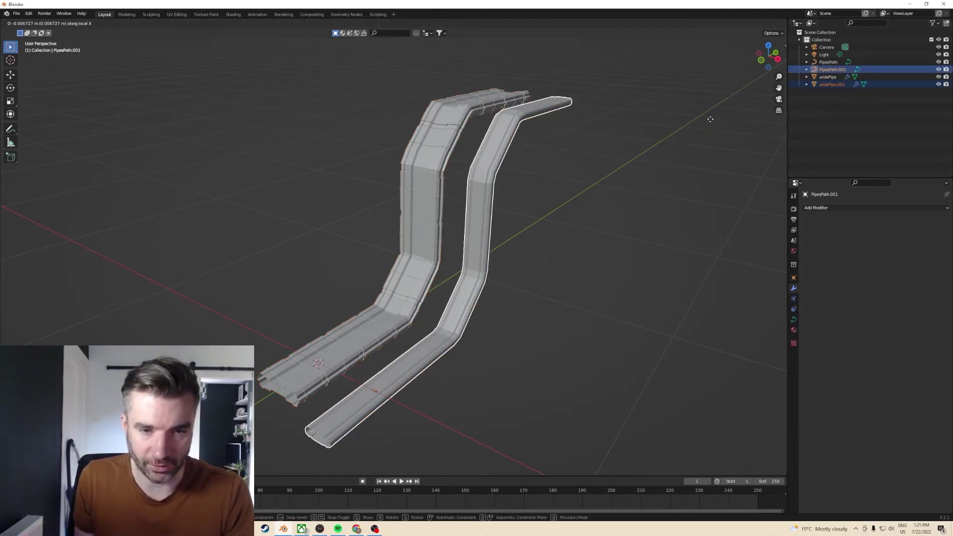
pyautogui.click(713, 120)
pyautogui.press('g')
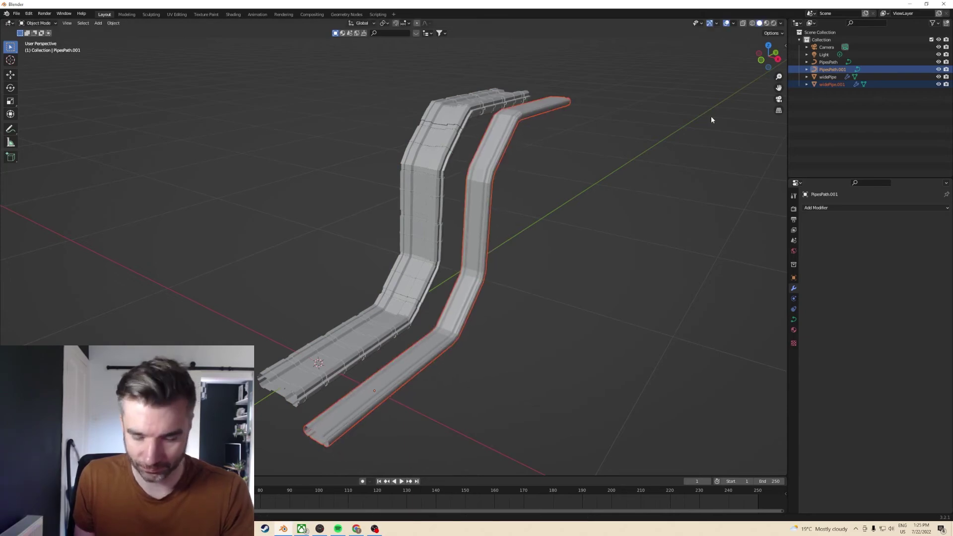
pyautogui.press('x')
pyautogui.click(681, 113)
# - In Edit Mode, box-select PipesPath.001's top end points and move them along Z
pyautogui.click(827, 73)
pyautogui.press('Tab')
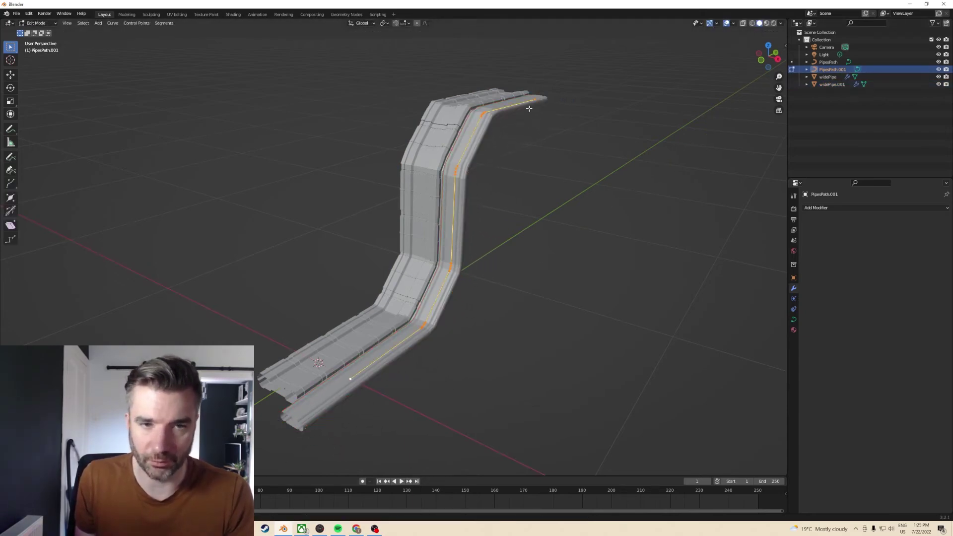
pyautogui.moveTo(490, 101); pyautogui.dragTo(552, 139)
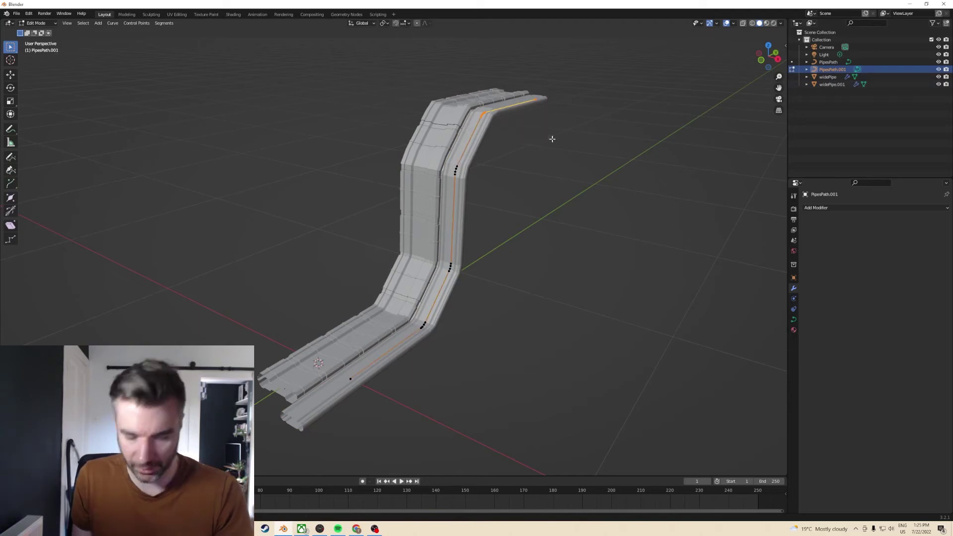
pyautogui.press('g')
pyautogui.press('z')
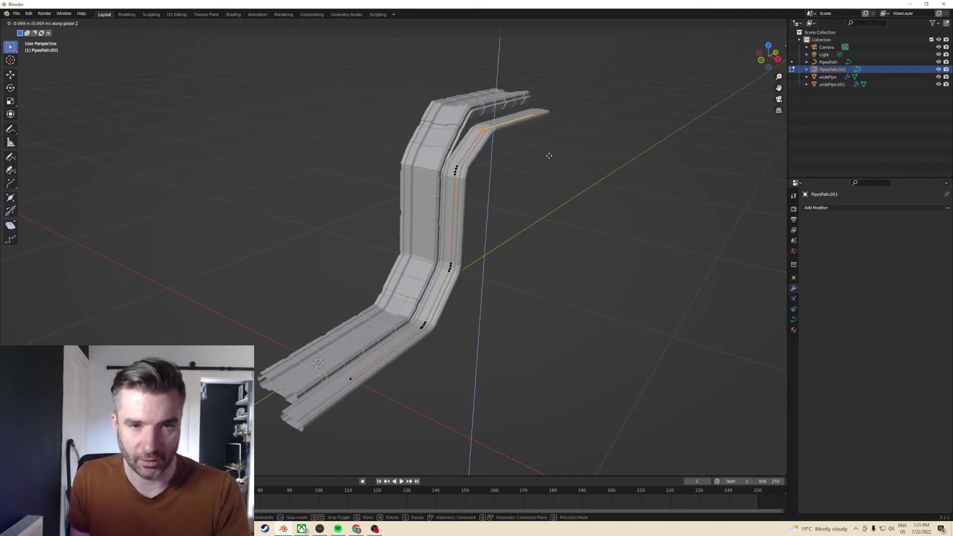
pyautogui.click(549, 156)
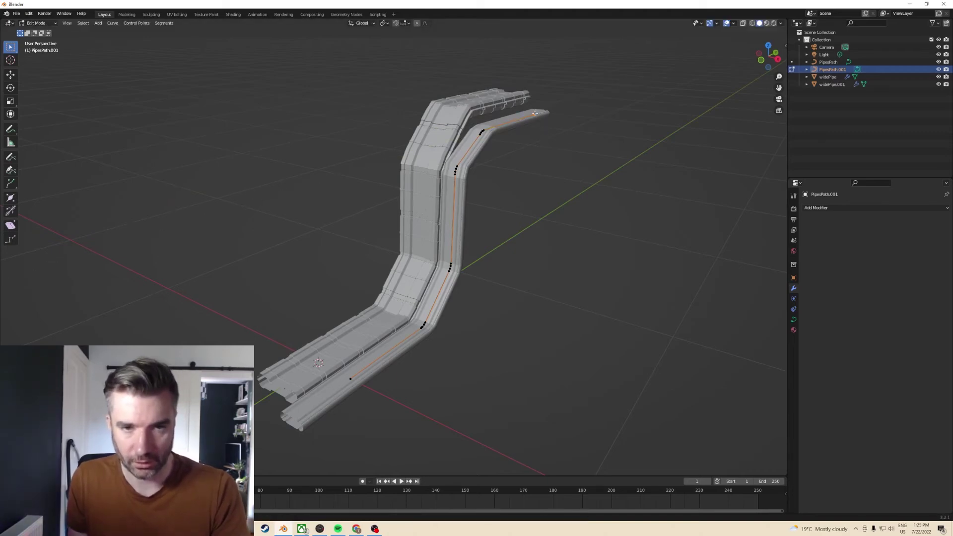
# - Raise the curve's top end points along Z and return to Object Mode
pyautogui.press('g')
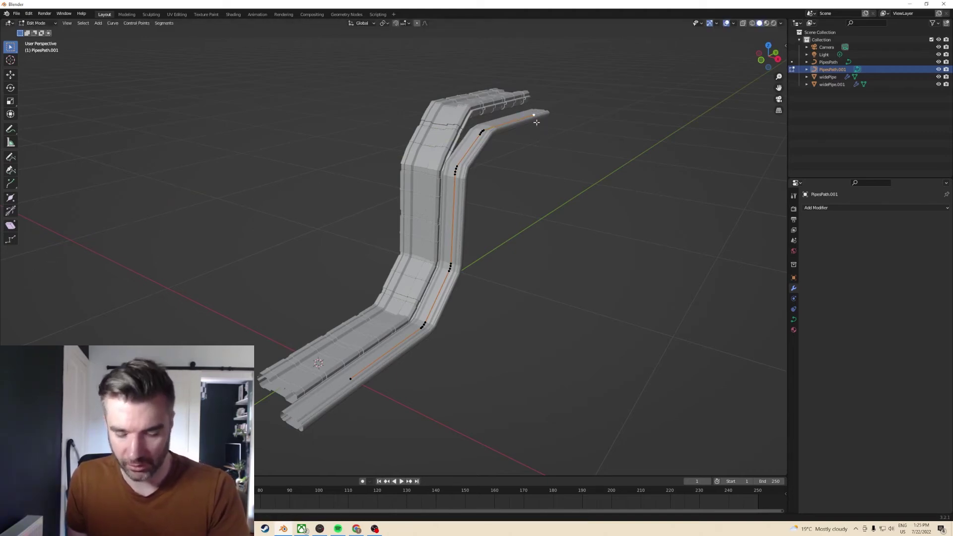
pyautogui.press('y')
pyautogui.press('z')
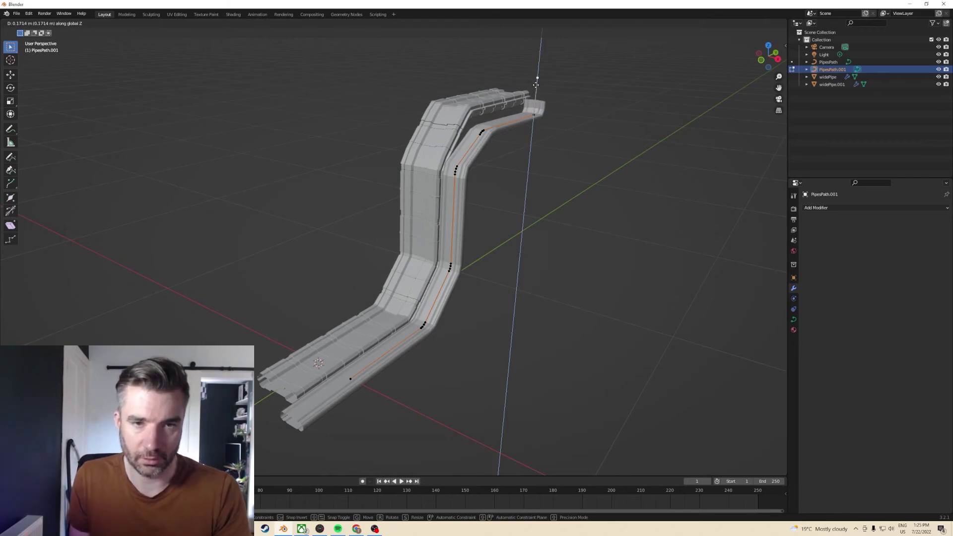
pyautogui.click(538, 72)
pyautogui.press('Tab')
# - Try widePipe.001's Array Fit Type options, return to Fixed Count, and set Count to 59
pyautogui.click(489, 136)
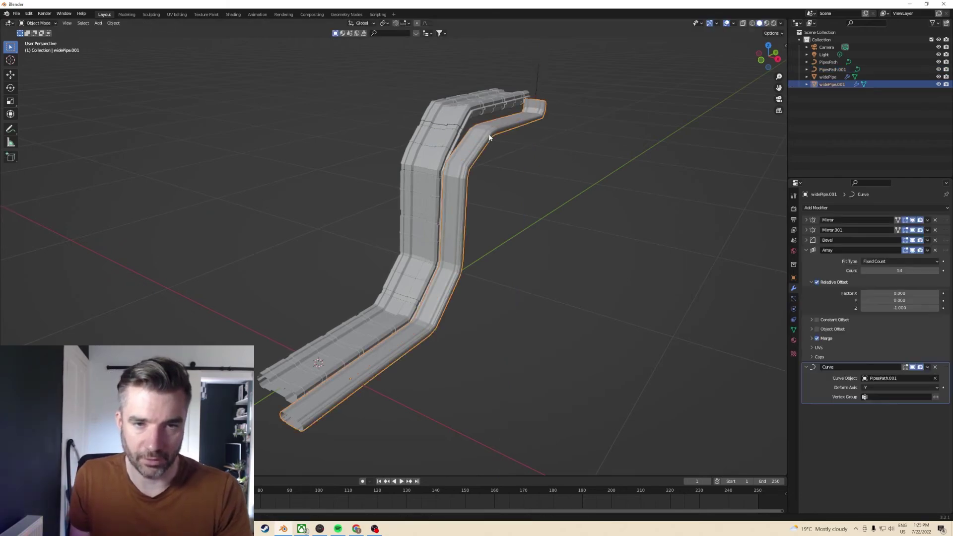
pyautogui.click(920, 261)
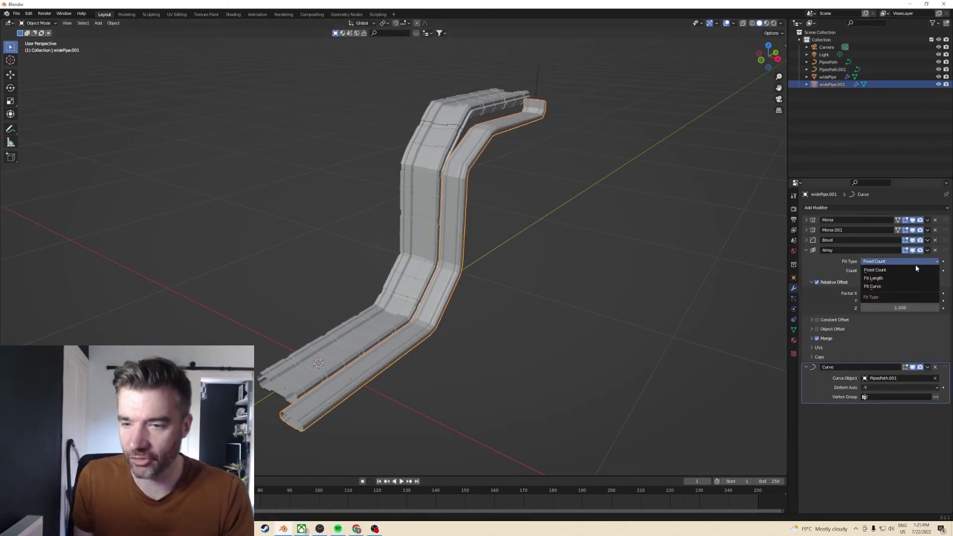
pyautogui.click(906, 287)
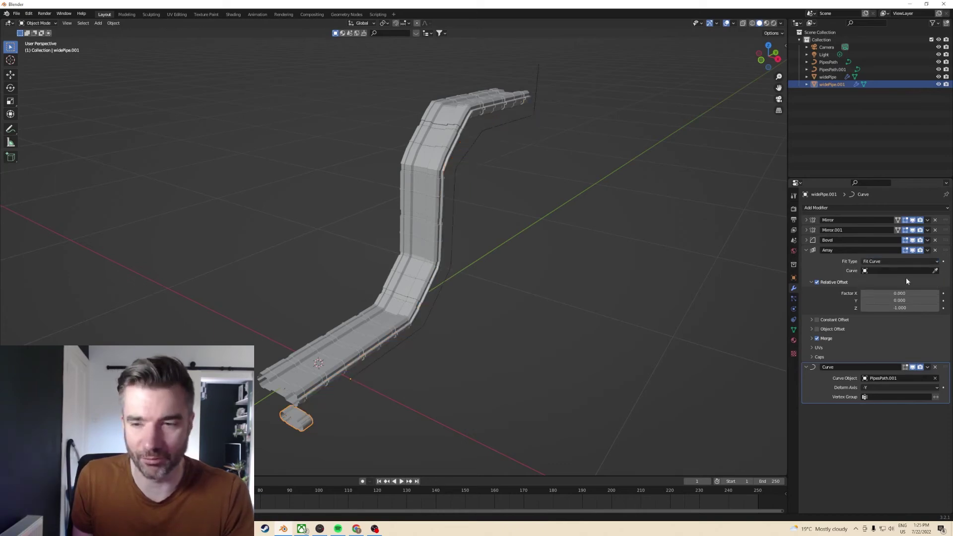
pyautogui.click(902, 261)
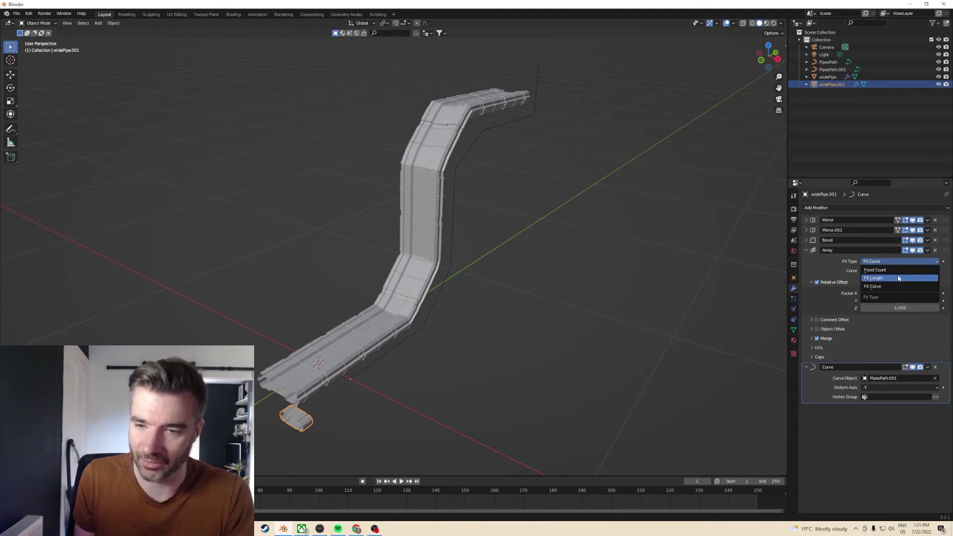
pyautogui.click(899, 278)
pyautogui.click(901, 263)
pyautogui.click(898, 270)
pyautogui.moveTo(900, 271); pyautogui.dragTo(909, 271)
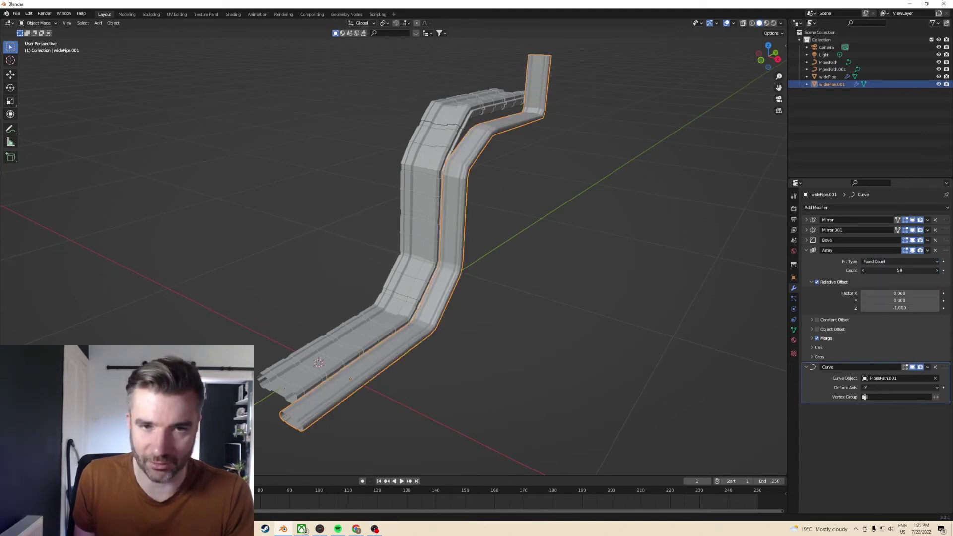
pyautogui.moveTo(699, 243)
pyautogui.mouseDown(button='middle')
pyautogui.moveTo(649, 231)
pyautogui.moveTo(702, 257)
pyautogui.moveTo(638, 245)
pyautogui.moveTo(594, 254)
pyautogui.moveTo(689, 254)
pyautogui.moveTo(715, 241)
pyautogui.moveTo(620, 257)
pyautogui.moveTo(677, 260)
pyautogui.moveTo(595, 247)
pyautogui.moveTo(623, 260)
pyautogui.moveTo(596, 266)
pyautogui.moveTo(377, 263)
pyautogui.moveTo(480, 276)
pyautogui.moveTo(696, 241)
pyautogui.mouseUp(button='middle')
pyautogui.click(641, 242)
# - Switch the render engine to Cycles using the GPU Compute device
pyautogui.click(406, 277)
pyautogui.click(794, 340)
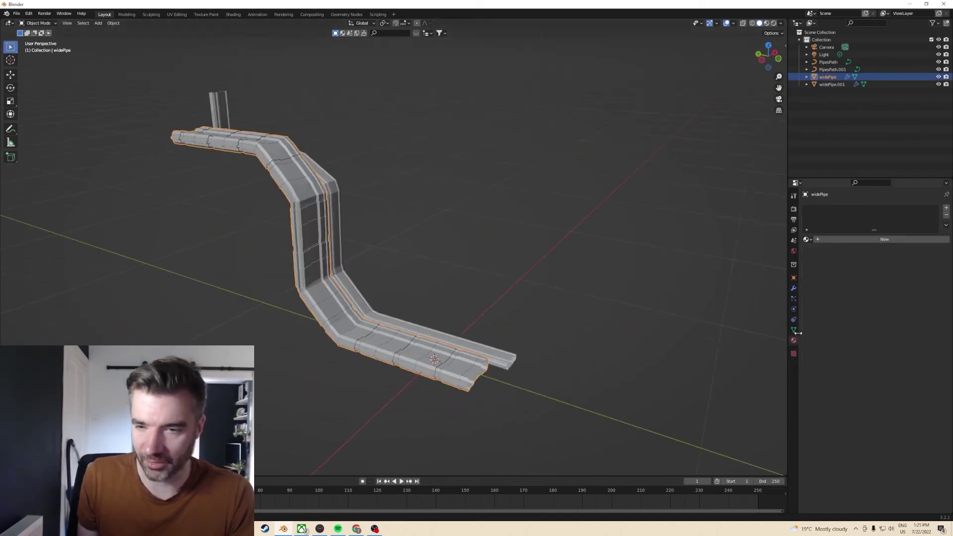
pyautogui.click(794, 209)
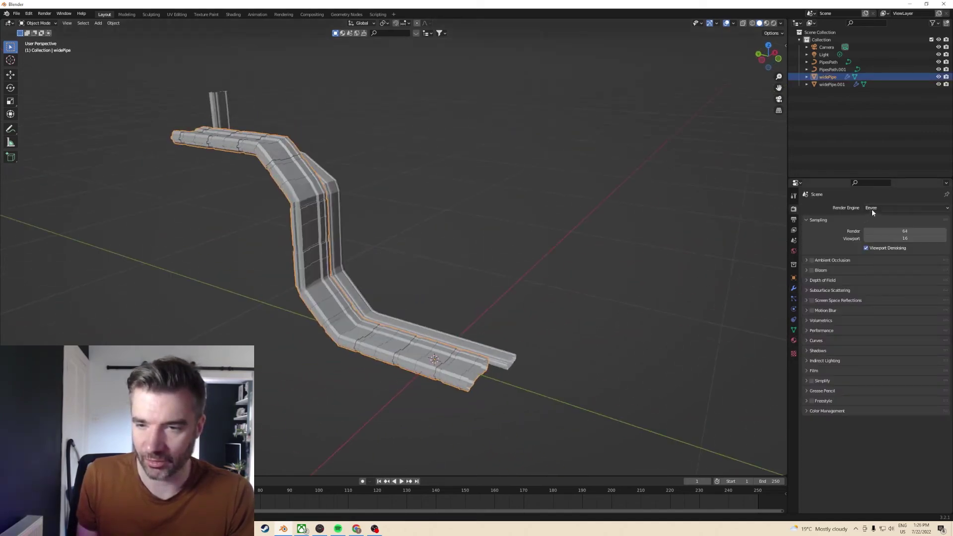
pyautogui.click(873, 210)
pyautogui.click(878, 232)
pyautogui.click(879, 227)
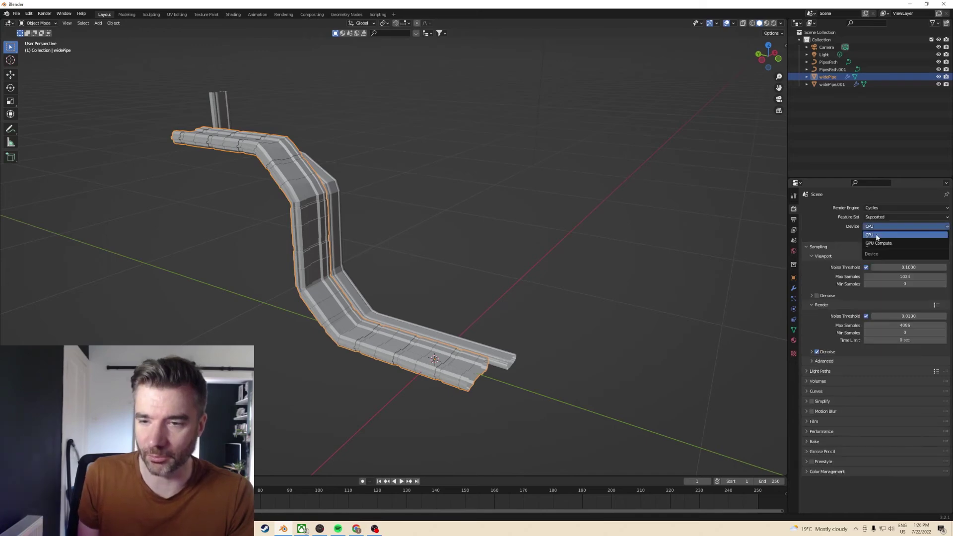
pyautogui.click(887, 243)
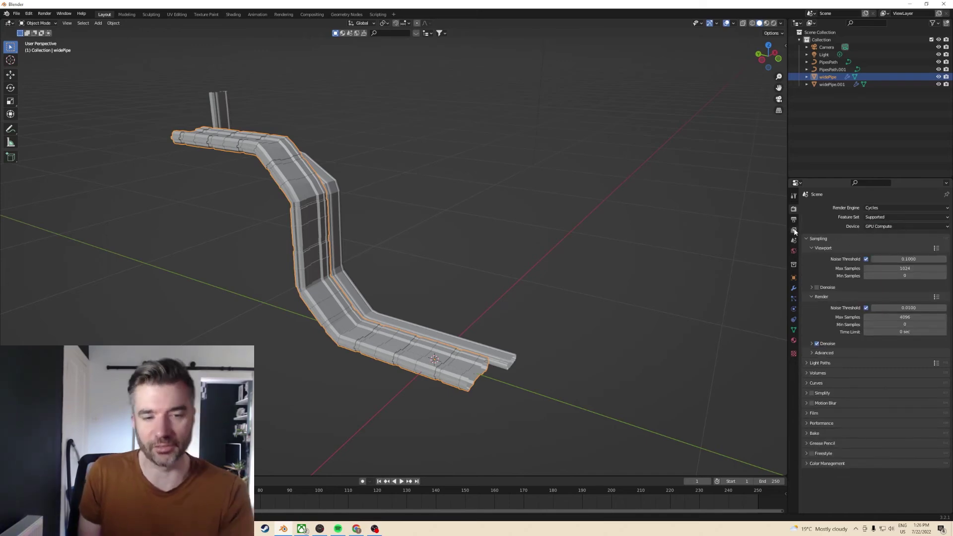
# - Check the output settings, then preview the pipes in rendered shading
pyautogui.click(794, 220)
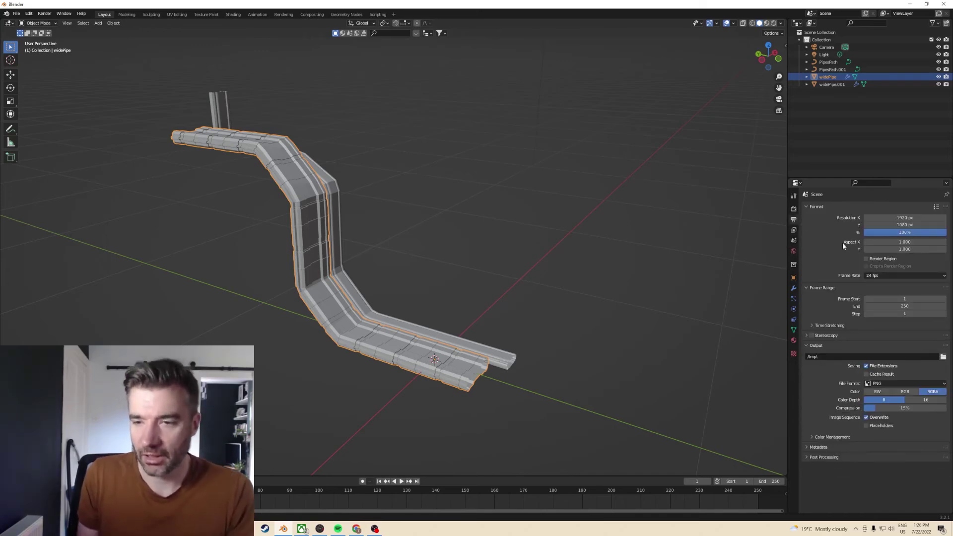
pyautogui.click(794, 211)
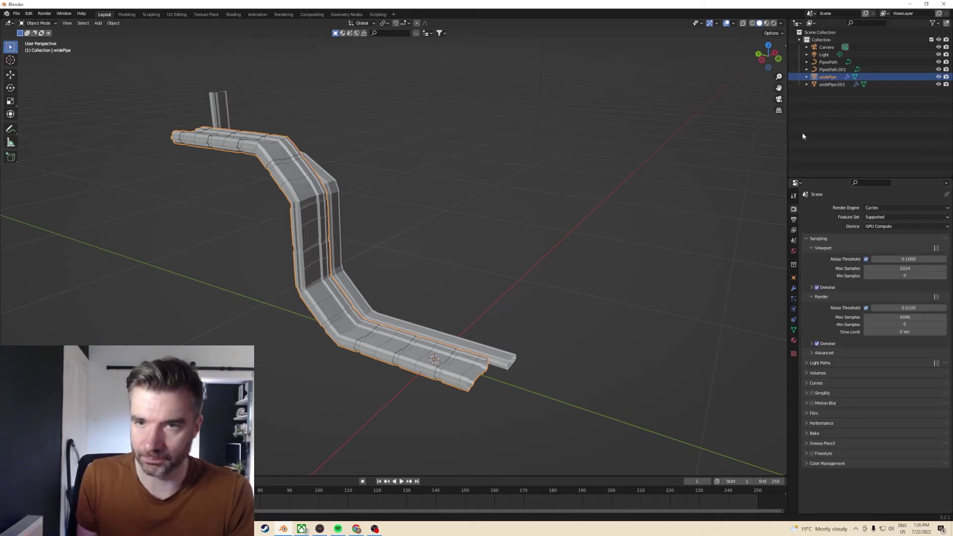
pyautogui.click(774, 22)
# - Light the world with the dresden_station_night_4k HDRI through the Easy HDRI panel
pyautogui.moveTo(737, 111)
pyautogui.mouseDown(button='middle')
pyautogui.moveTo(639, 134)
pyautogui.moveTo(581, 134)
pyautogui.mouseUp(button='middle')
pyautogui.click(786, 47)
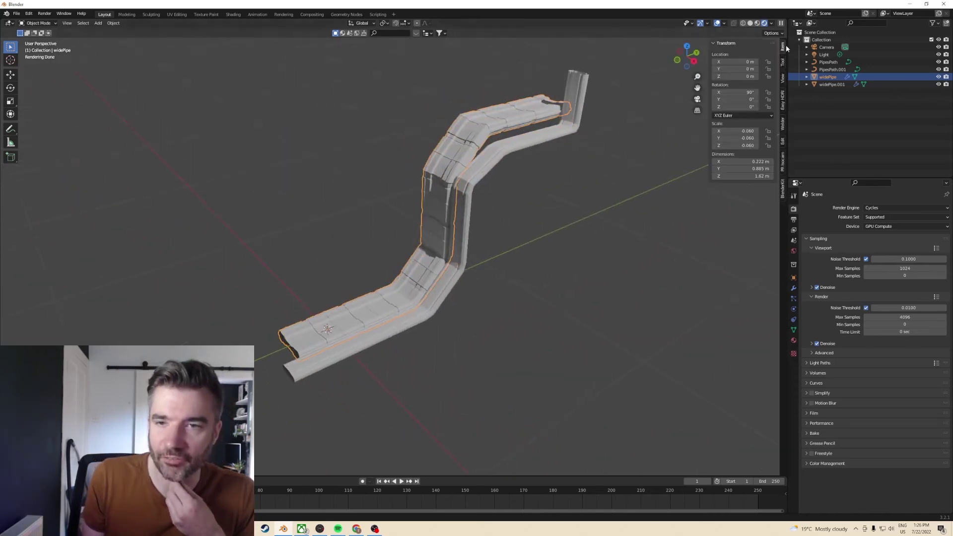
pyautogui.click(783, 99)
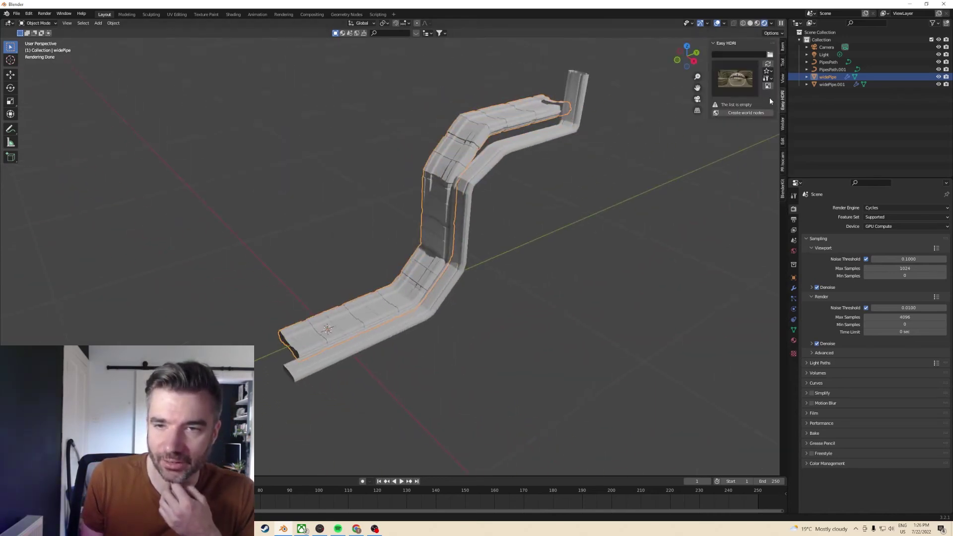
pyautogui.click(771, 55)
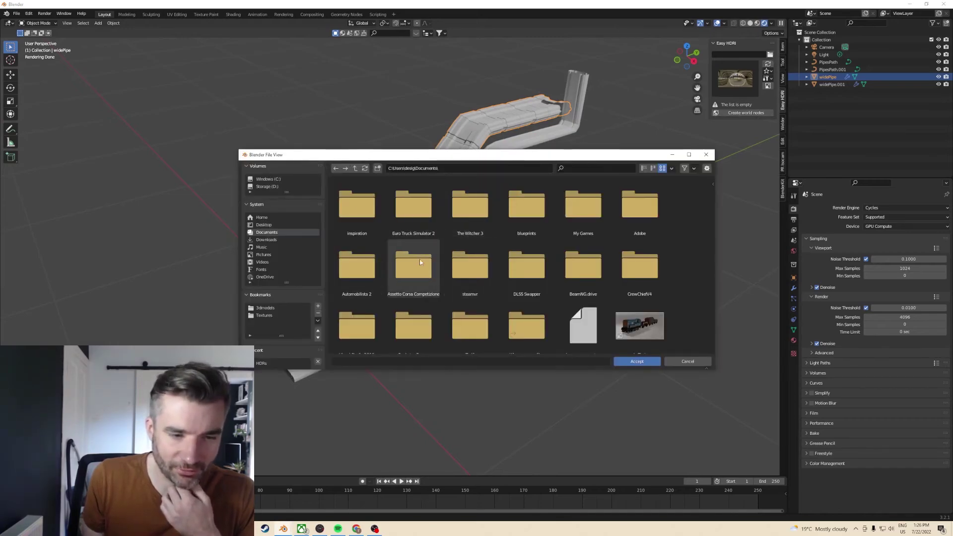
pyautogui.click(273, 314)
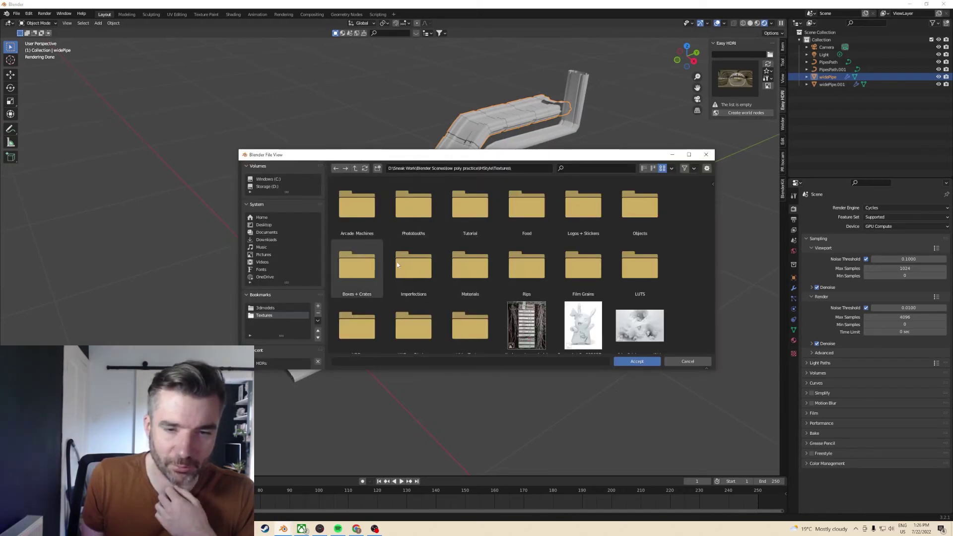
pyautogui.scroll(-1, 473, 273)
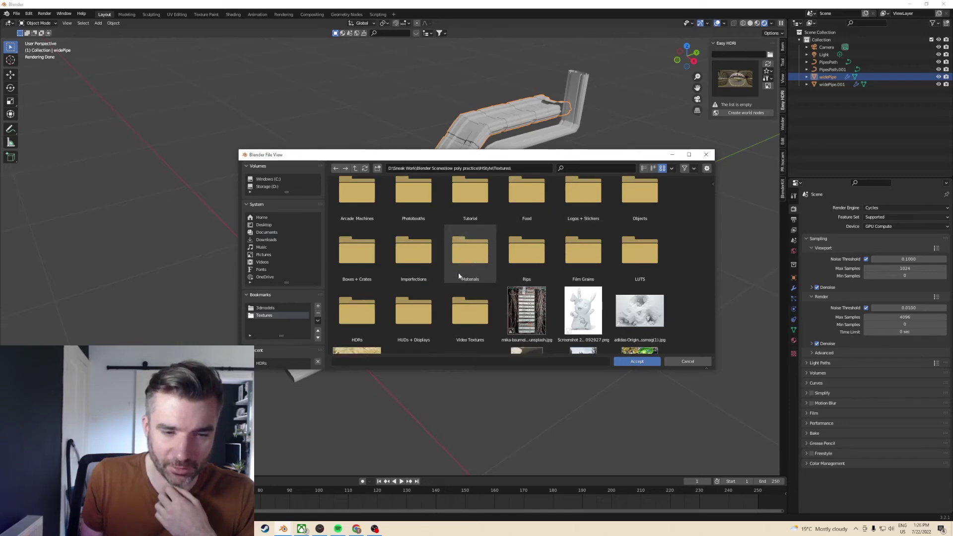
pyautogui.doubleClick(357, 312)
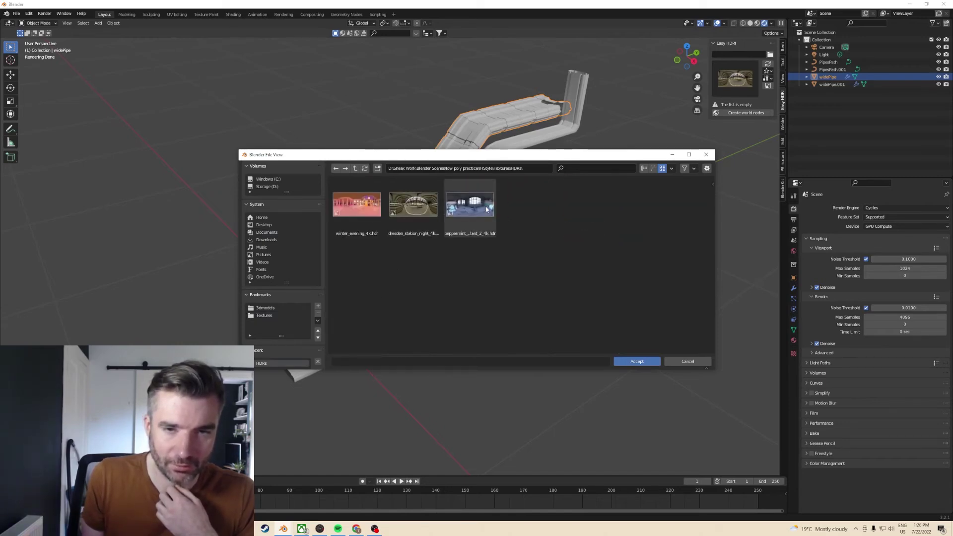
pyautogui.click(627, 360)
pyautogui.click(735, 129)
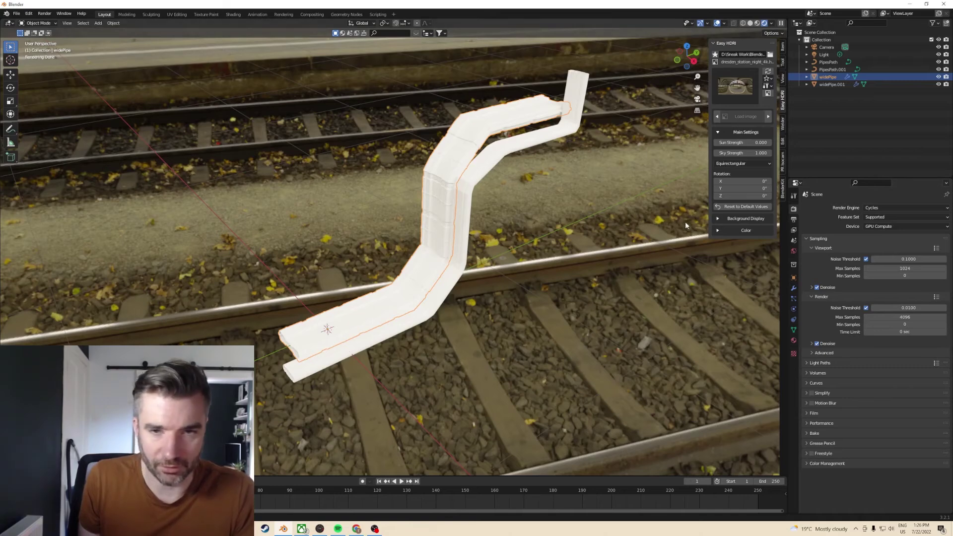
# - Enable Transparent in the render Film settings so the HDRI backdrop disappears
pyautogui.click(794, 220)
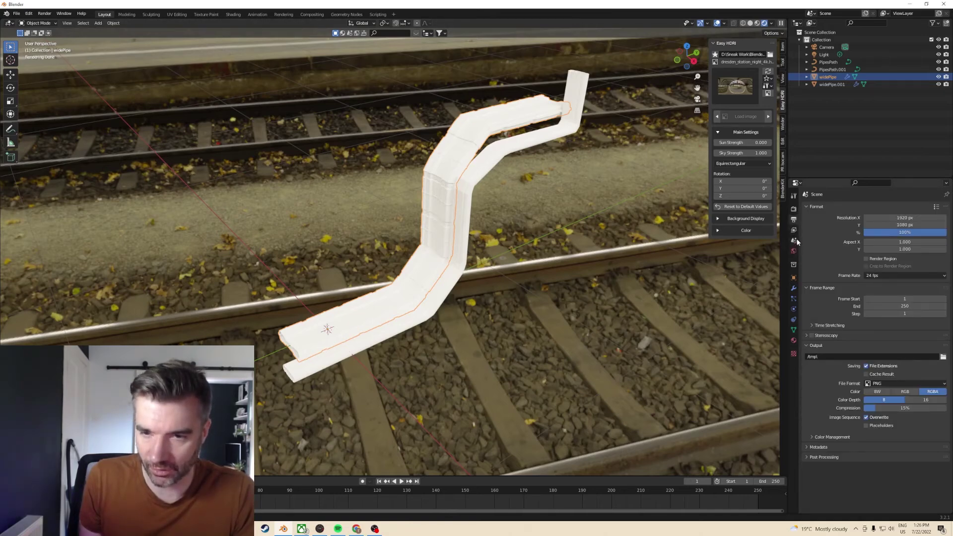
pyautogui.click(795, 230)
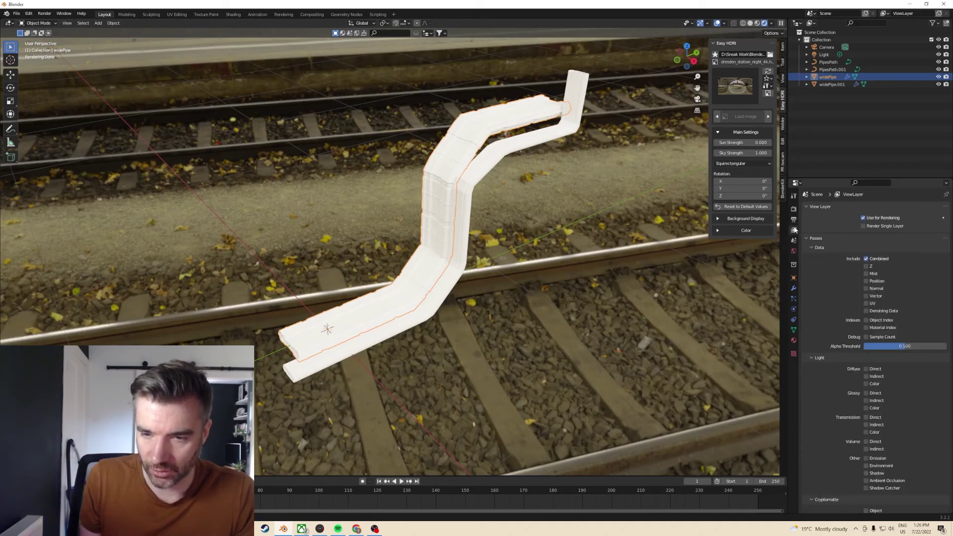
pyautogui.click(793, 210)
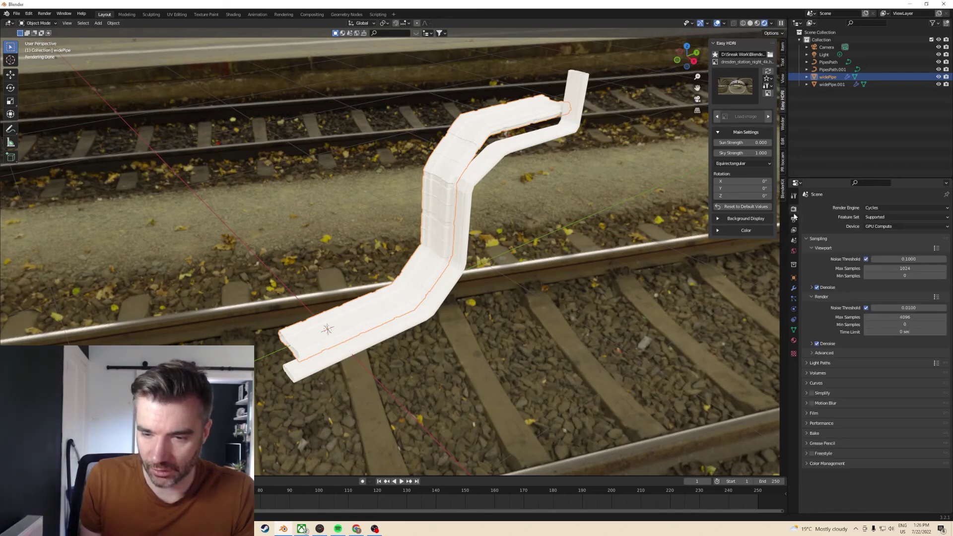
pyautogui.click(807, 413)
pyautogui.scroll(-2, 813, 411)
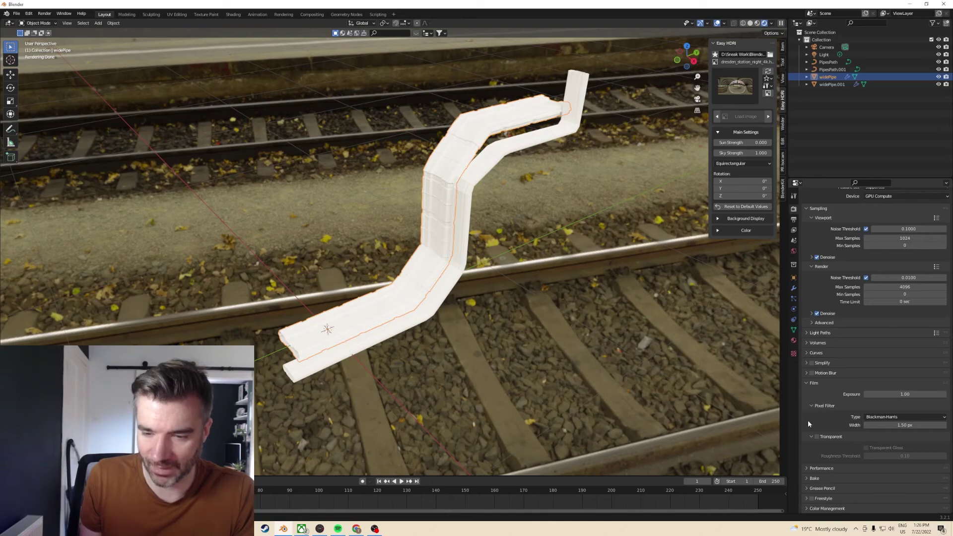
pyautogui.click(817, 437)
pyautogui.moveTo(630, 267)
pyautogui.mouseDown(button='middle')
pyautogui.moveTo(621, 247)
pyautogui.moveTo(645, 272)
pyautogui.mouseUp(button='middle')
pyautogui.click(605, 214)
# - Give widePipe a new fully metallic, near-black material with roughness 0.580
pyautogui.click(465, 125)
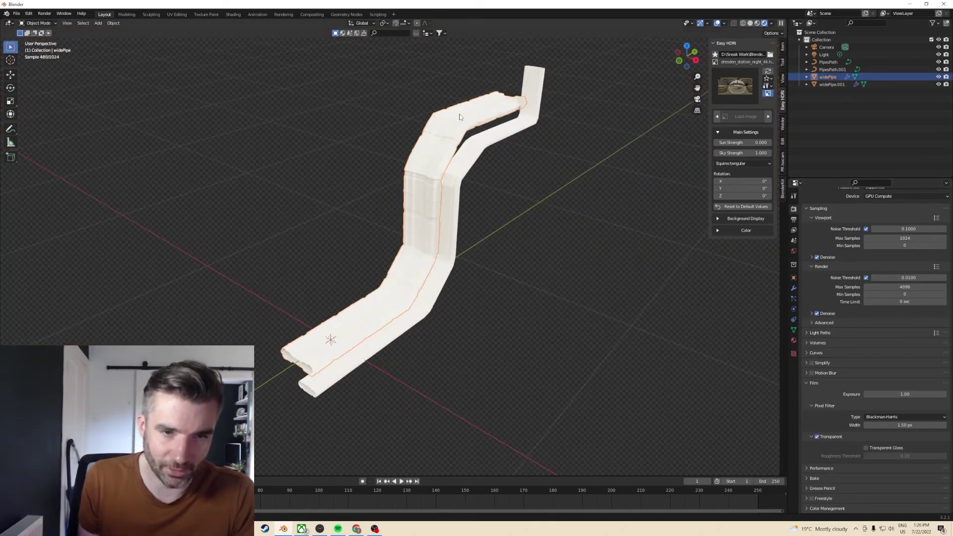
pyautogui.click(794, 341)
pyautogui.click(847, 240)
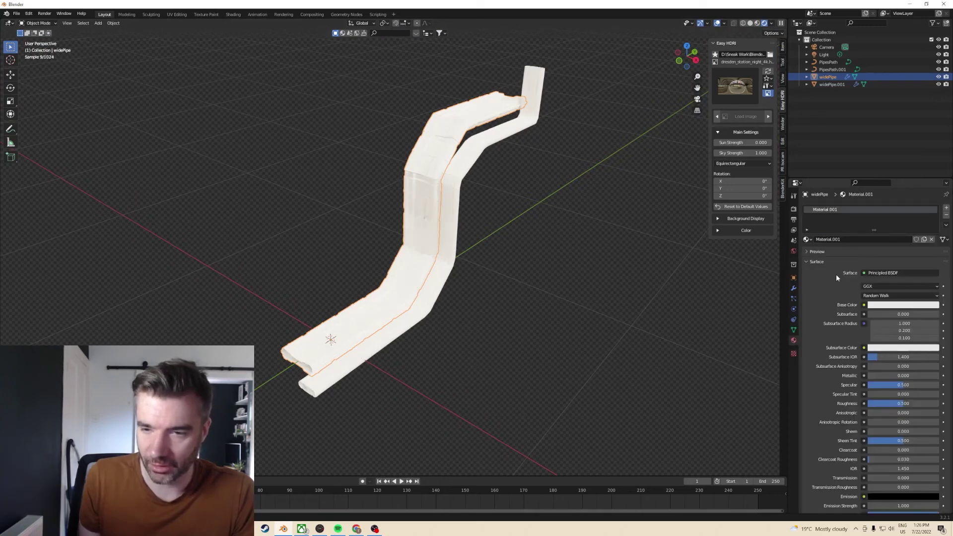
pyautogui.moveTo(883, 375); pyautogui.dragTo(939, 376)
pyautogui.click(904, 305)
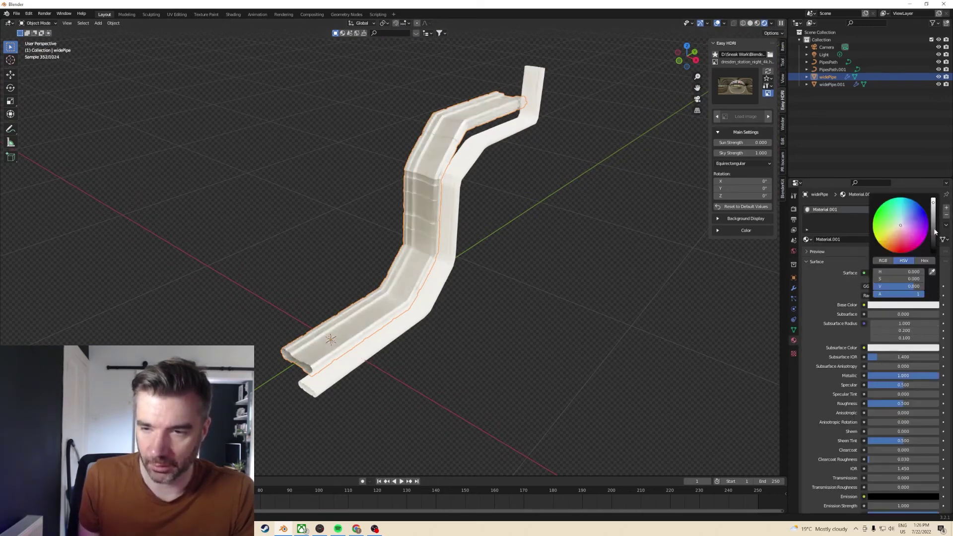
pyautogui.moveTo(936, 232); pyautogui.dragTo(934, 241)
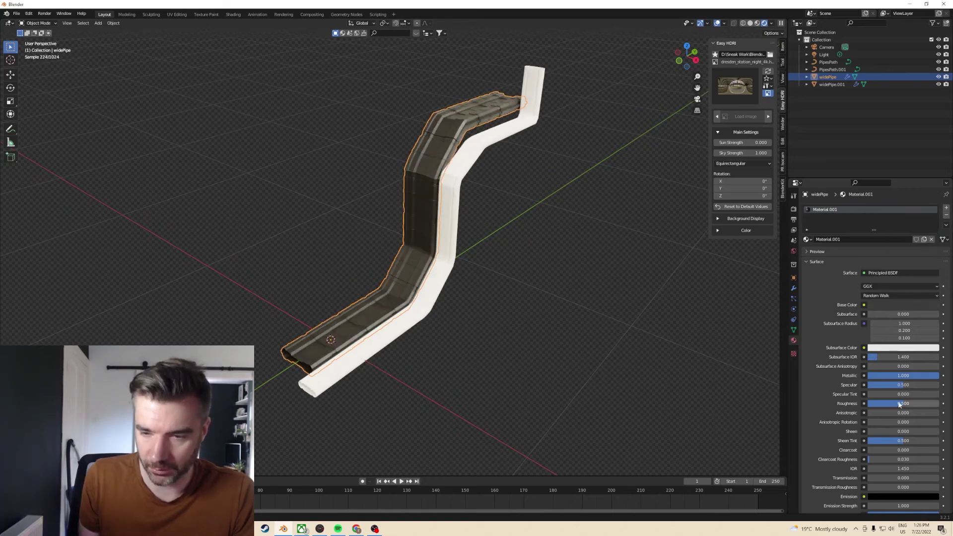
pyautogui.moveTo(904, 404); pyautogui.dragTo(911, 404)
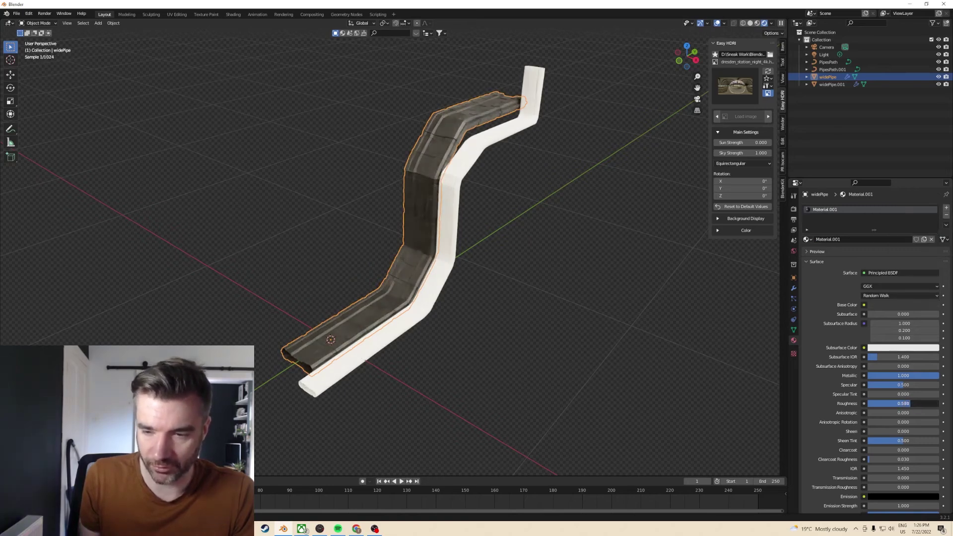
# - Give the second pipe a new fully metallic grey material
pyautogui.click(481, 152)
pyautogui.moveTo(481, 152); pyautogui.dragTo(485, 154, button='middle')
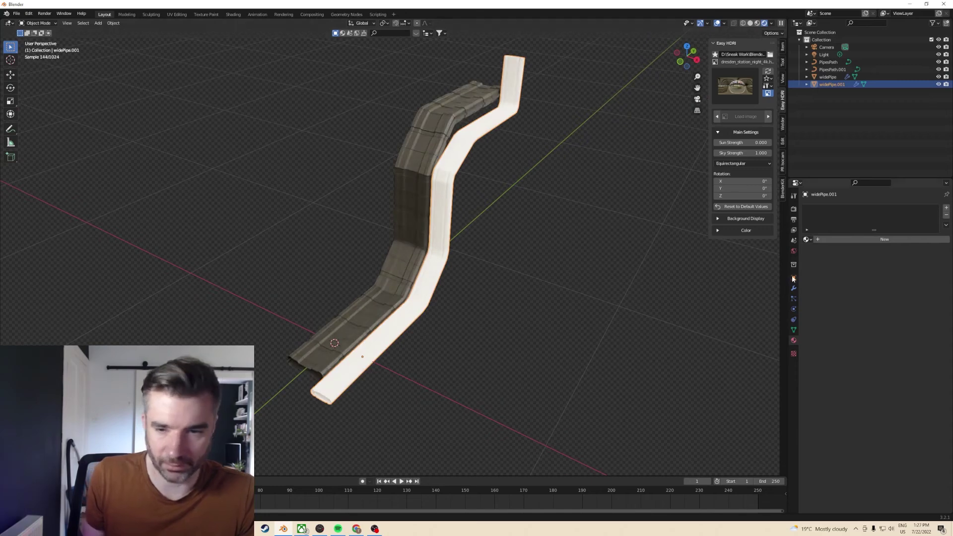
pyautogui.click(840, 240)
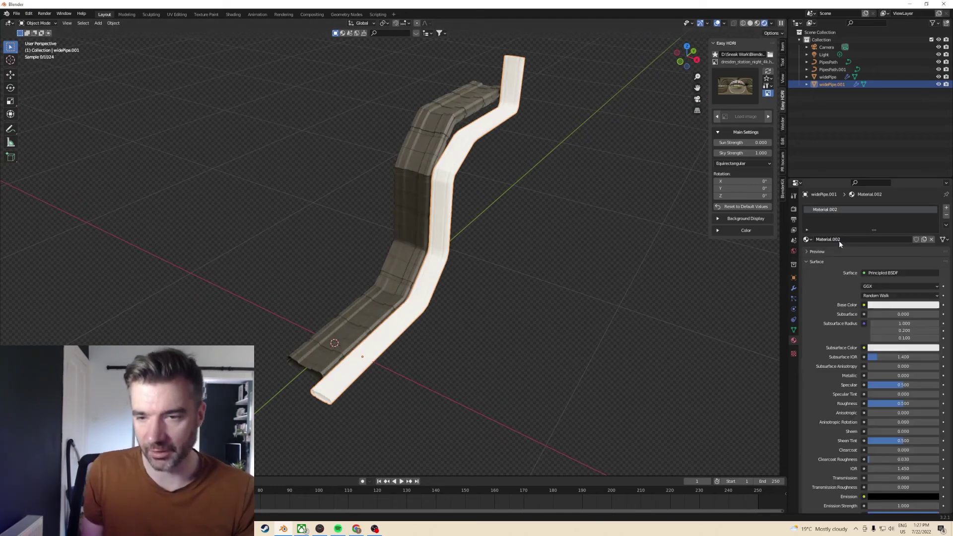
pyautogui.moveTo(879, 377); pyautogui.dragTo(914, 402)
pyautogui.click(887, 308)
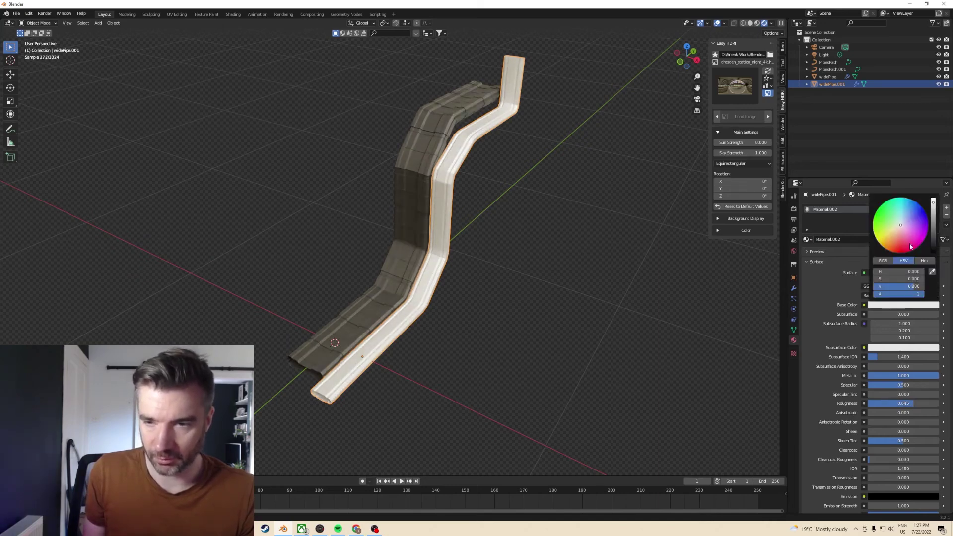
pyautogui.click(933, 214)
# - Add a plane and scale it up into a large ground plane
pyautogui.click(557, 202)
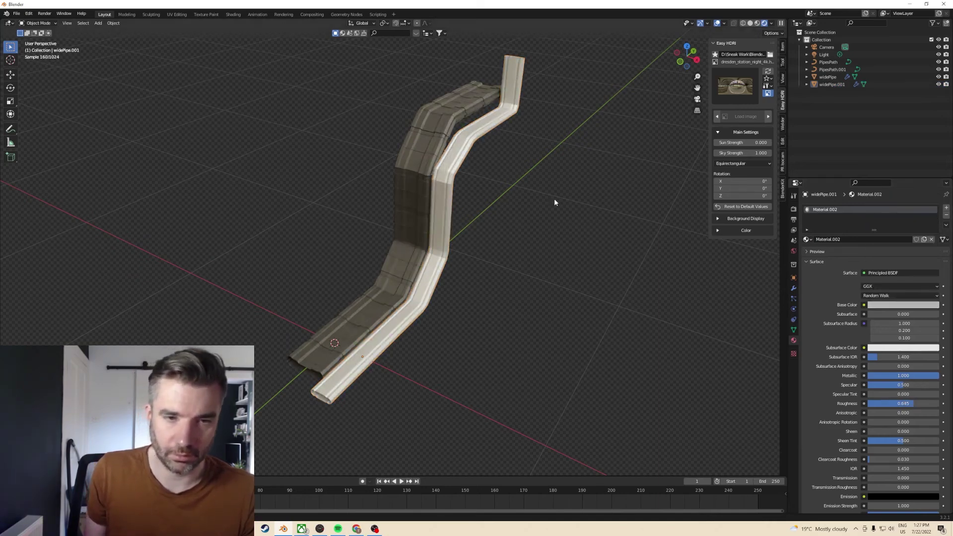
pyautogui.moveTo(557, 202); pyautogui.dragTo(527, 201, button='middle')
pyautogui.hotkey('shift', 'a')
pyautogui.moveTo(536, 202)
pyautogui.click(581, 204)
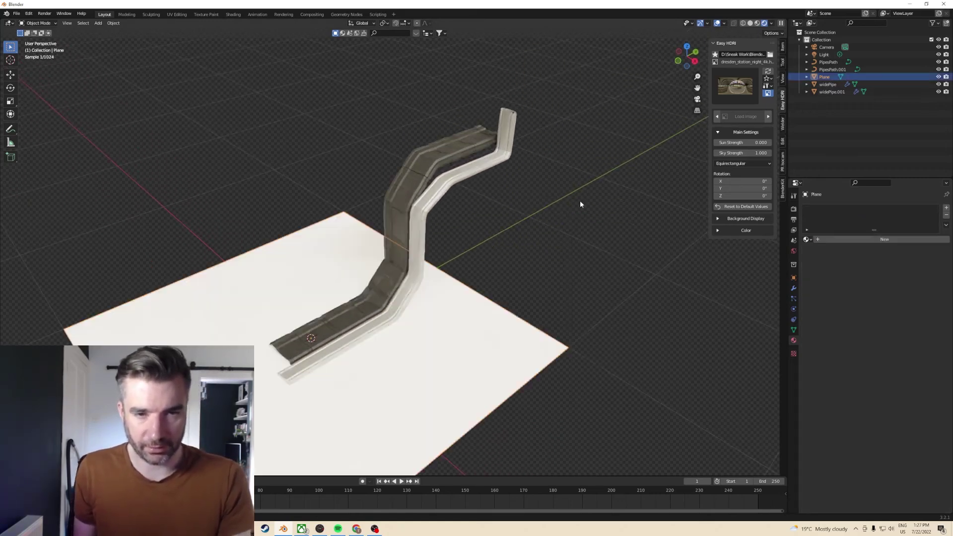
pyautogui.press('s')
pyautogui.click(542, 157)
# - Move the ground plane along Y and down along Z to sit beneath the pipes
pyautogui.press('g')
pyautogui.press('y')
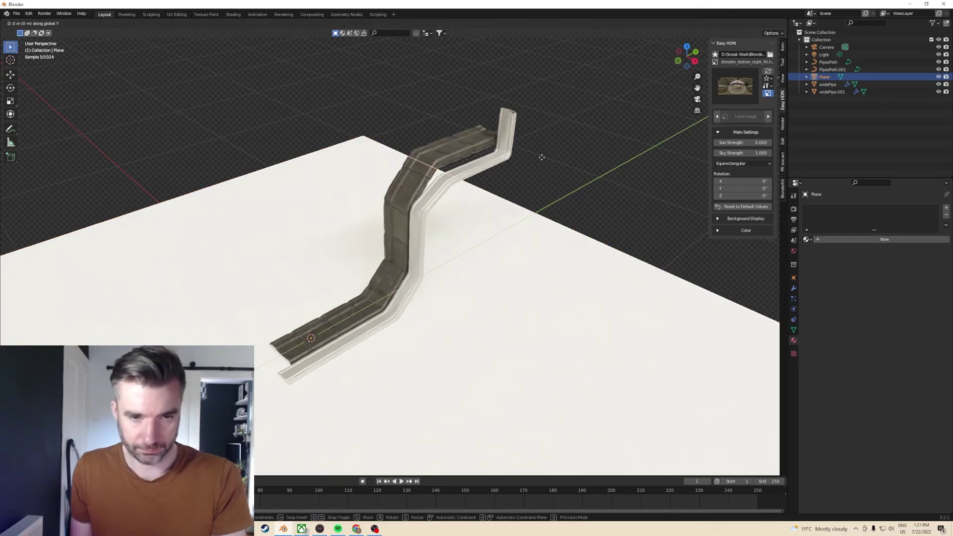
pyautogui.click(639, 74)
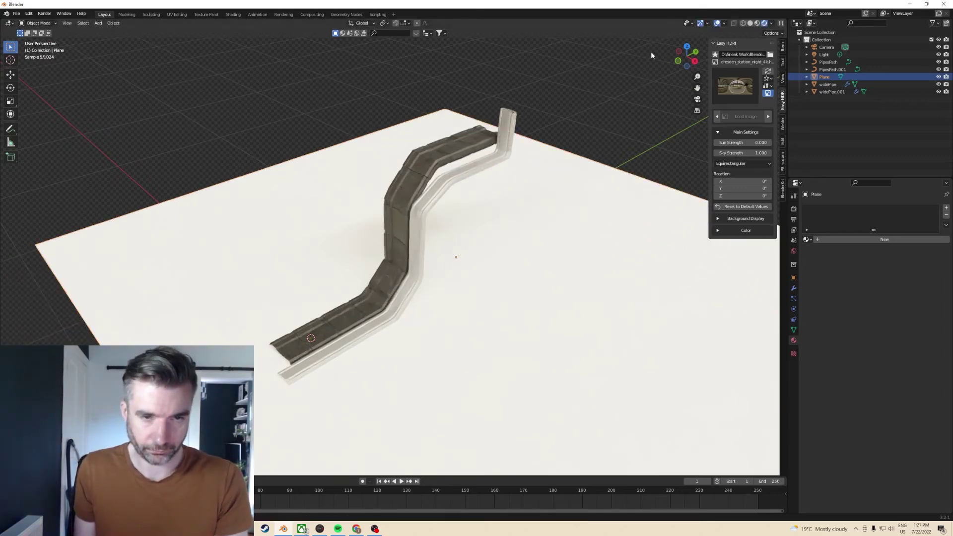
pyautogui.press('g')
pyautogui.press('z')
pyautogui.click(584, 193)
pyautogui.press('g')
pyautogui.press('y')
pyautogui.click(716, 114)
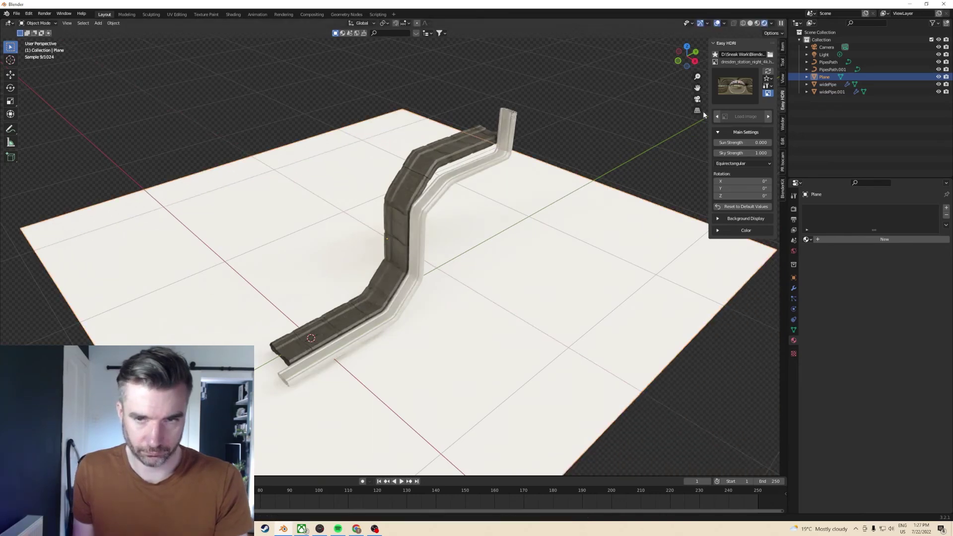
# - Give the plane a new orange, fully metallic material with roughness 0.355
pyautogui.click(885, 240)
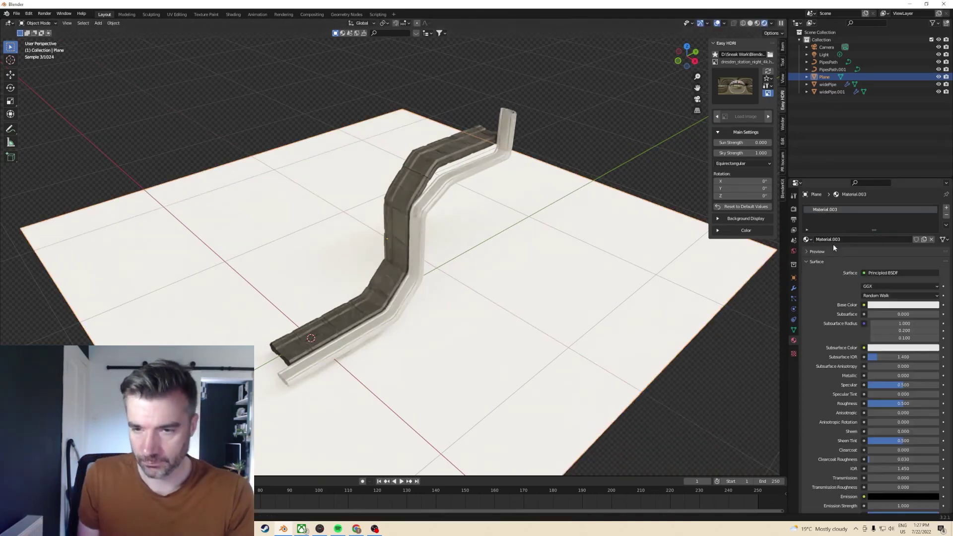
pyautogui.click(876, 308)
pyautogui.moveTo(905, 229); pyautogui.dragTo(910, 241)
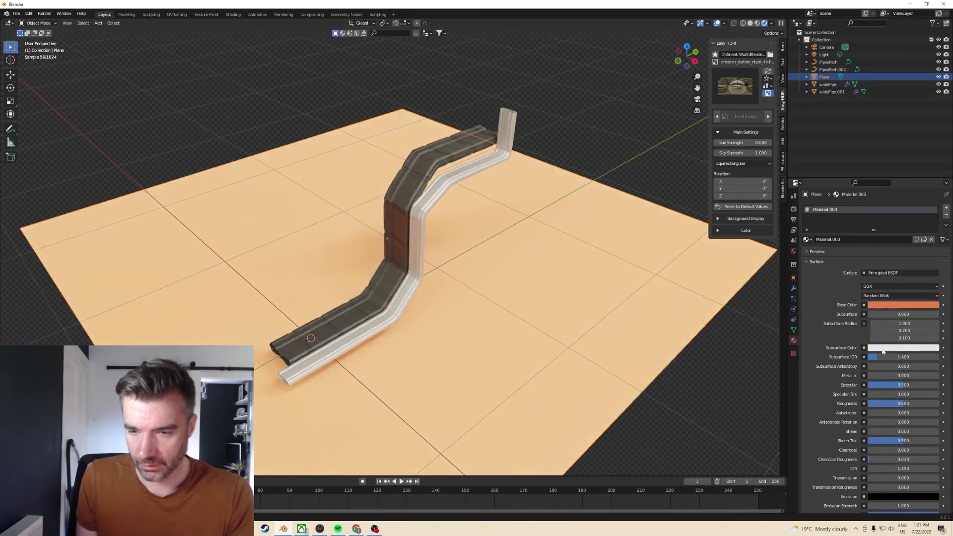
pyautogui.moveTo(876, 376); pyautogui.dragTo(939, 376)
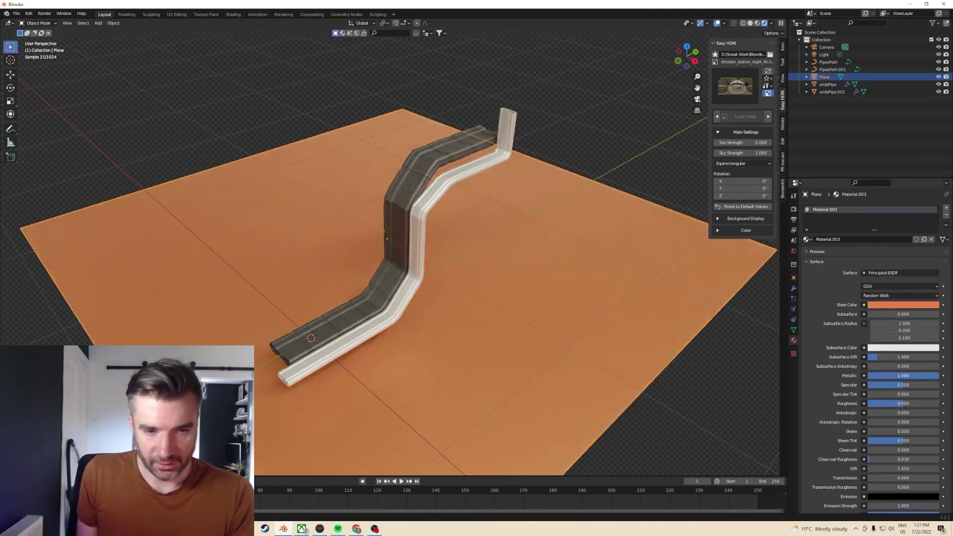
pyautogui.press('g')
pyautogui.press('y')
pyautogui.rightClick(712, 328)
pyautogui.moveTo(904, 403)
pyautogui.mouseDown()
pyautogui.moveTo(885, 404)
pyautogui.moveTo(893, 404)
pyautogui.mouseUp()
pyautogui.moveTo(586, 322); pyautogui.dragTo(605, 346, button='middle')
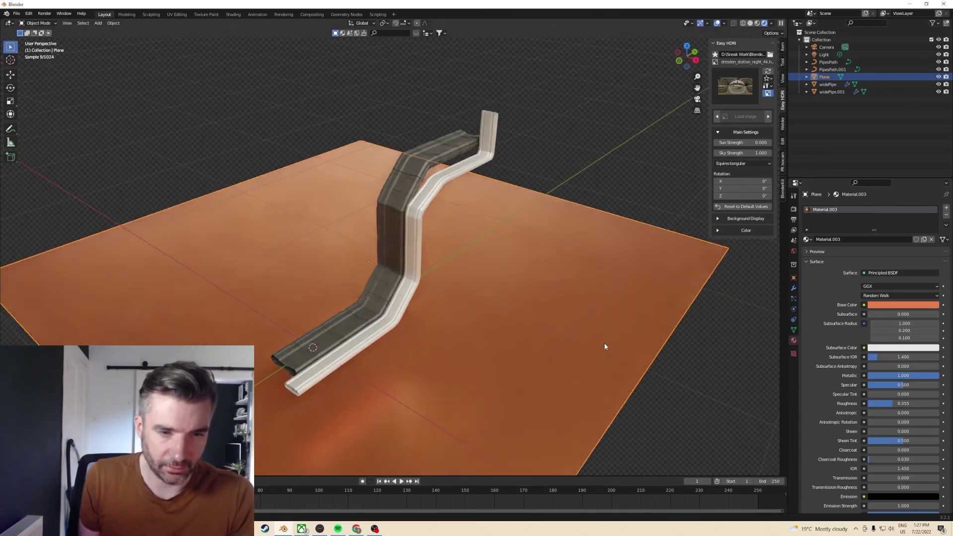
# - Select widePipe, enter Edit Mode and frame the end of the pipe
pyautogui.click(386, 266)
pyautogui.moveTo(386, 264); pyautogui.dragTo(457, 293, button='middle')
pyautogui.press('Tab')
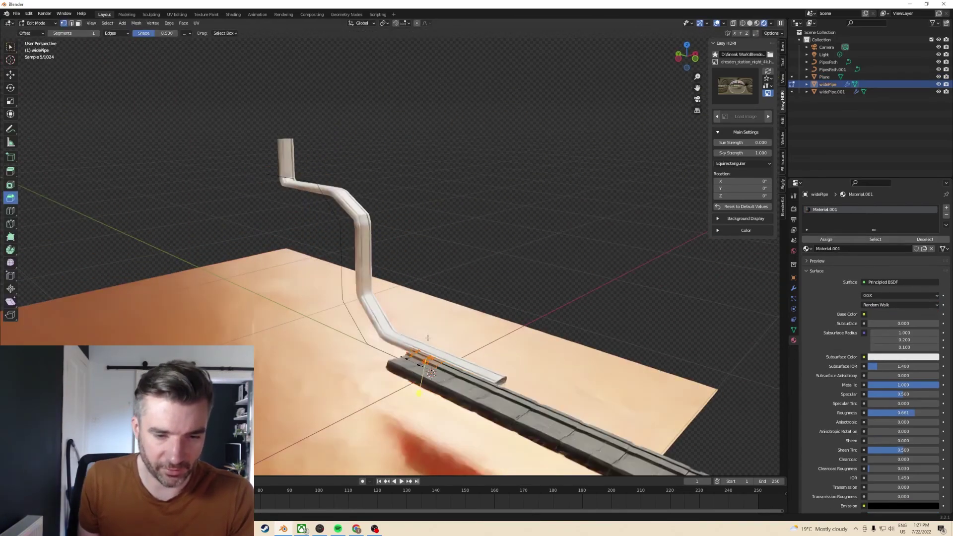
pyautogui.moveTo(428, 338); pyautogui.dragTo(452, 354, button='middle')
pyautogui.scroll(2, 454, 353)
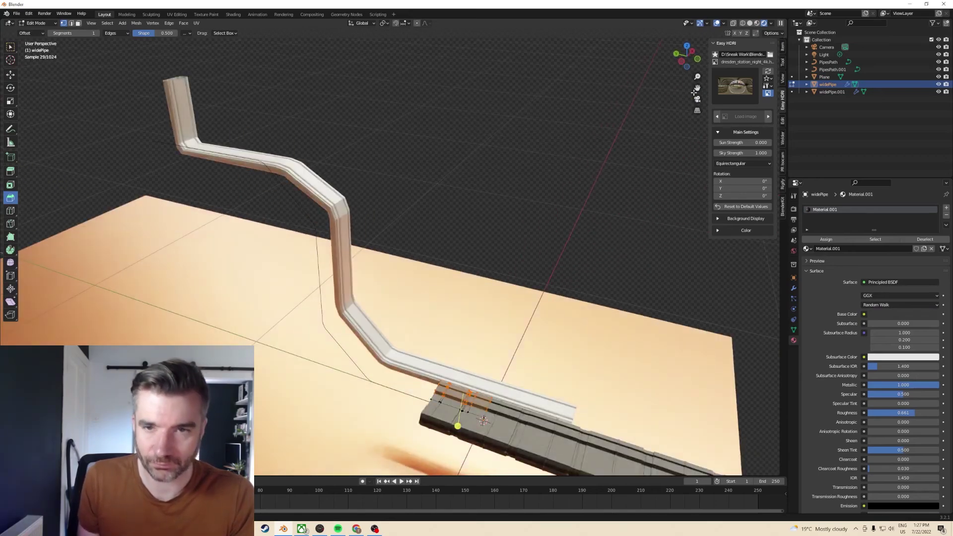
pyautogui.keyDown('shift'); pyautogui.moveTo(489, 383); pyautogui.dragTo(446, 237, button='middle'); pyautogui.keyUp('shift')
# - In edge select, pick an edge loop near the pipe's end and grow it one step
pyautogui.click(72, 23)
pyautogui.click(315, 156)
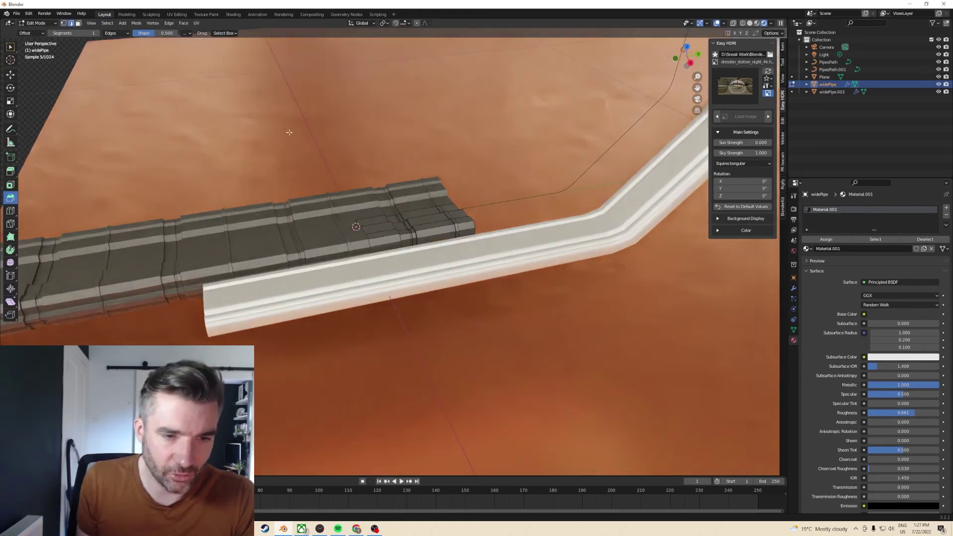
pyautogui.click(455, 226)
pyautogui.click(108, 24)
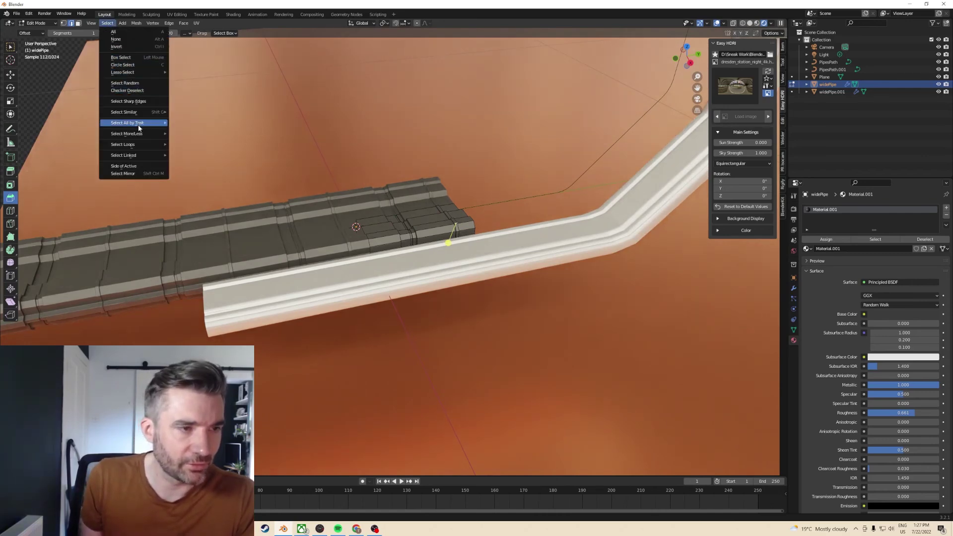
pyautogui.click(179, 152)
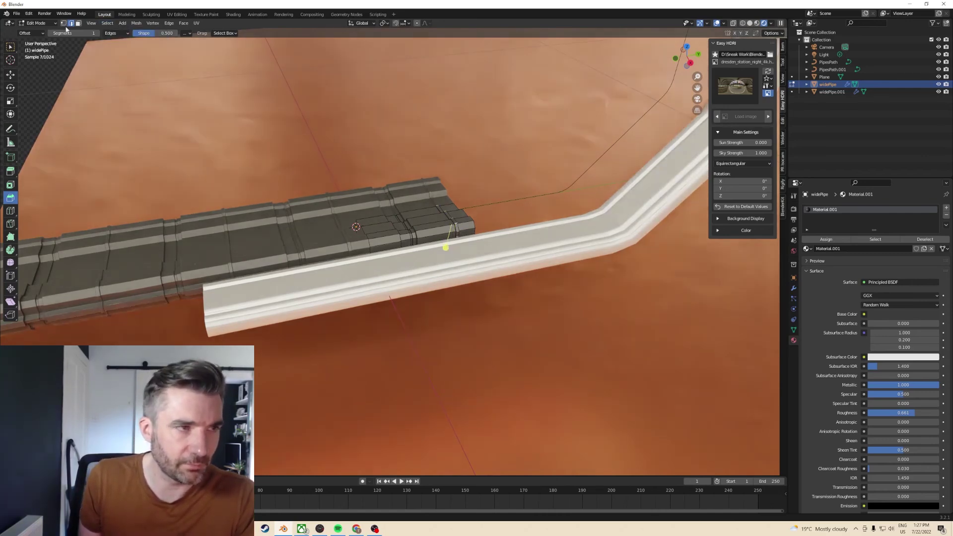
pyautogui.click(107, 23)
pyautogui.moveTo(155, 136)
pyautogui.click(185, 134)
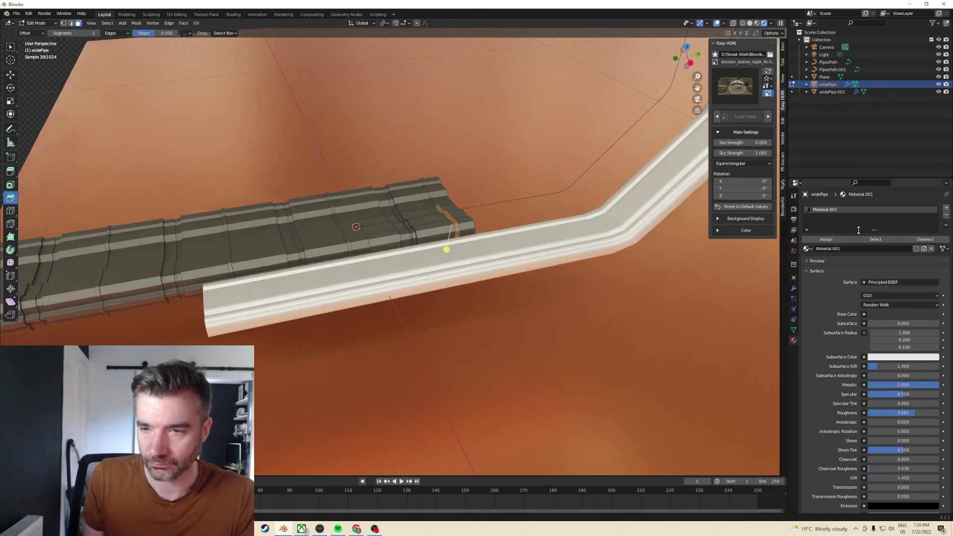
# - Add a second material slot with a new material named 'emission'
pyautogui.click(947, 208)
pyautogui.click(848, 261)
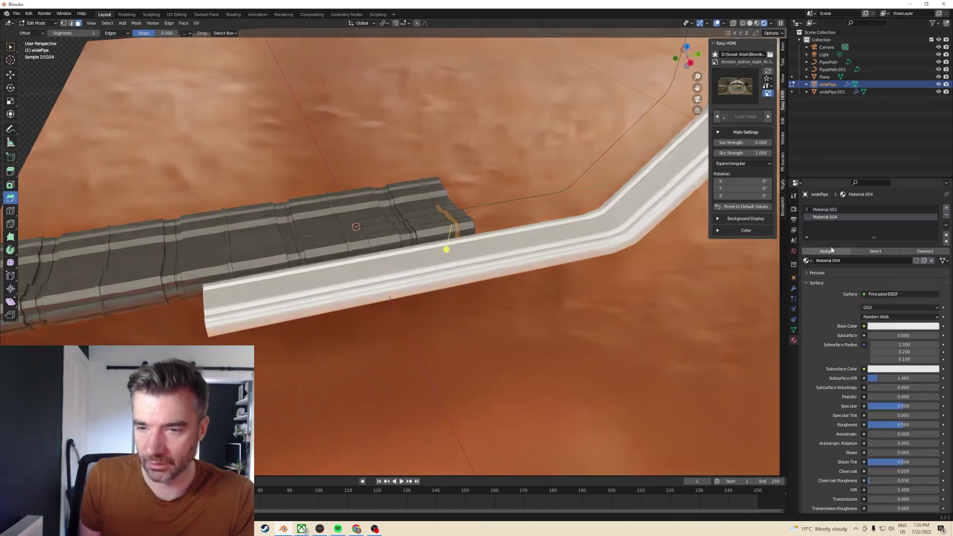
pyautogui.doubleClick(829, 261)
pyautogui.write('emissio')
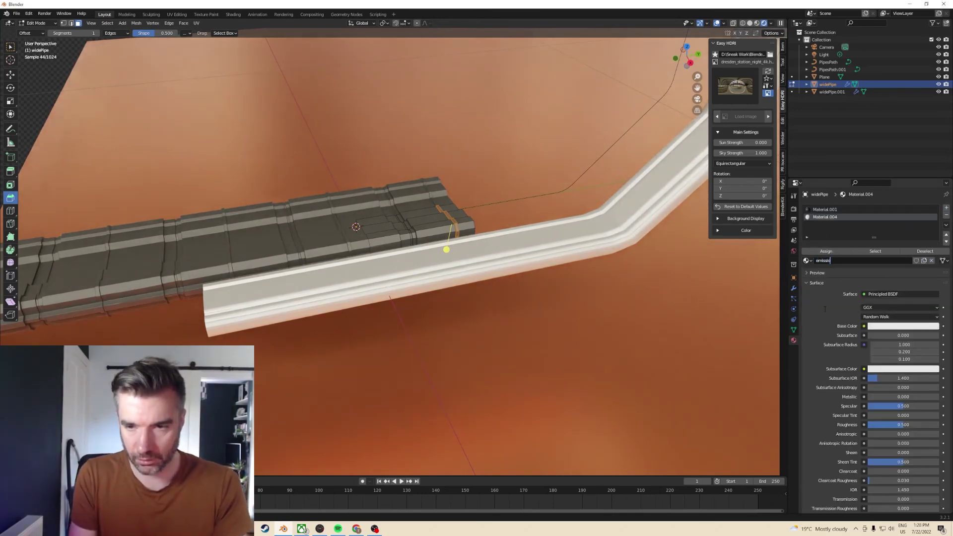
pyautogui.write('n')
pyautogui.press('Return')
# - Set the emission colour to light blue with Emission Strength 10
pyautogui.click(894, 327)
pyautogui.scroll(-5, 839, 318)
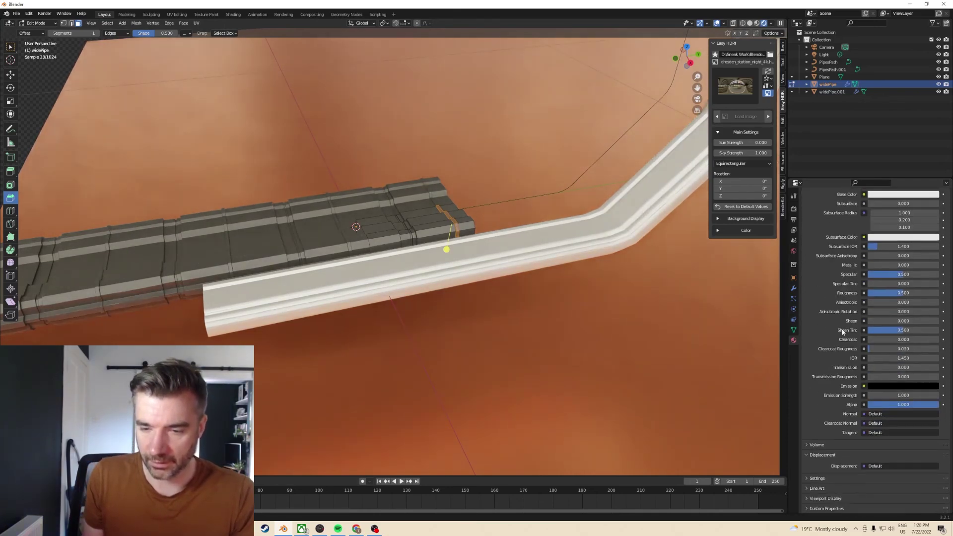
pyautogui.click(880, 385)
pyautogui.click(933, 288)
pyautogui.click(910, 297)
pyautogui.click(933, 296)
pyautogui.moveTo(933, 295); pyautogui.dragTo(934, 278)
pyautogui.click(890, 395)
pyautogui.write('10')
pyautogui.press('Return')
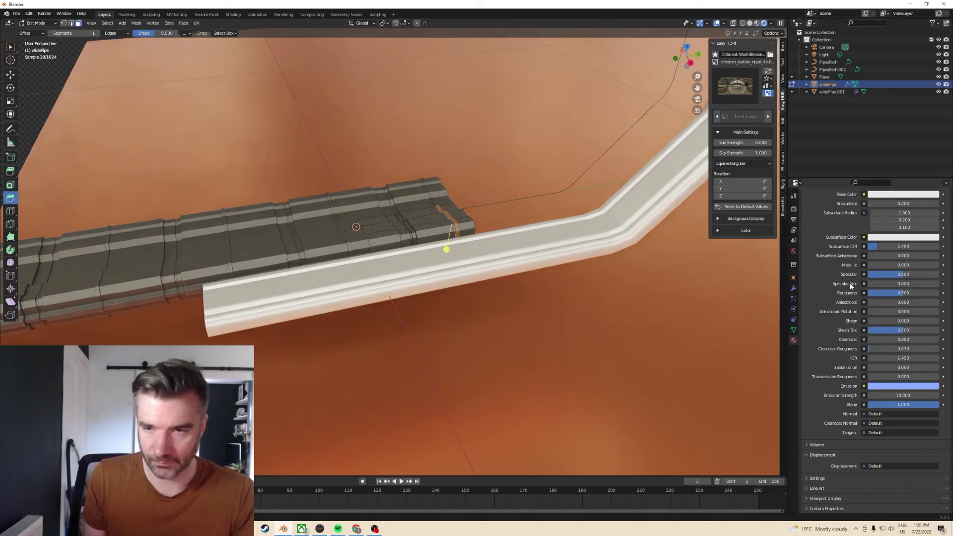
# - Assign the emission material to the stripe faces, then select the ground plane in Object Mode
pyautogui.scroll(5, 854, 278)
pyautogui.click(841, 257)
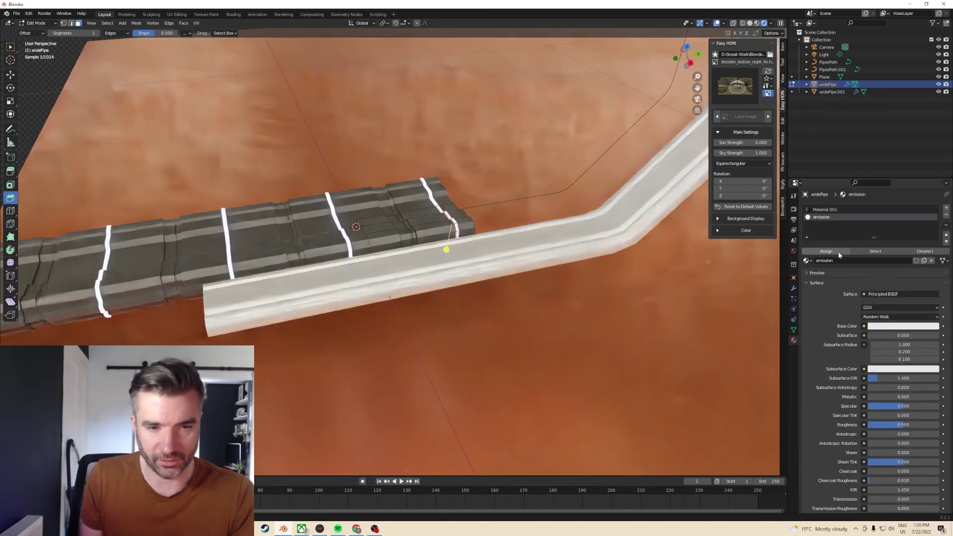
pyautogui.press('Tab')
pyautogui.scroll(-5, 522, 164)
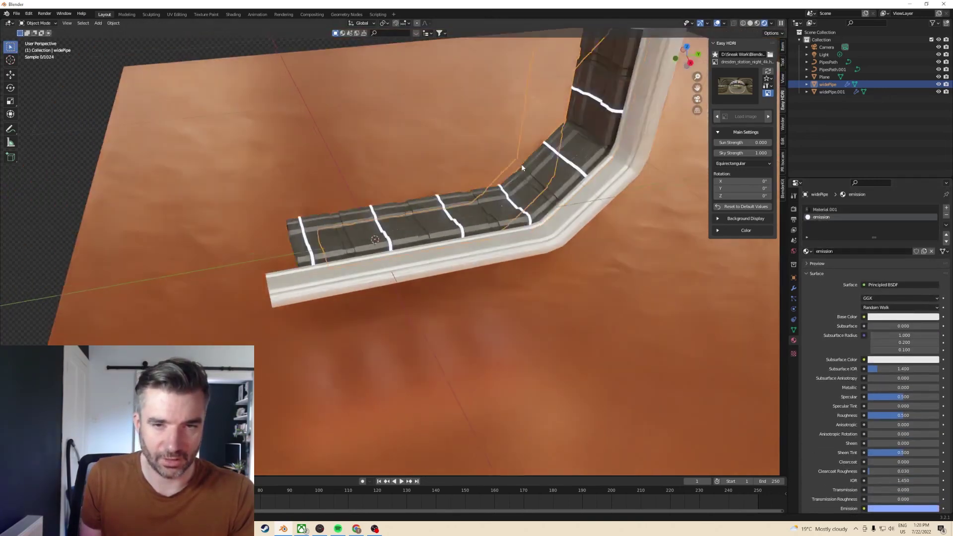
pyautogui.scroll(-5, 523, 164)
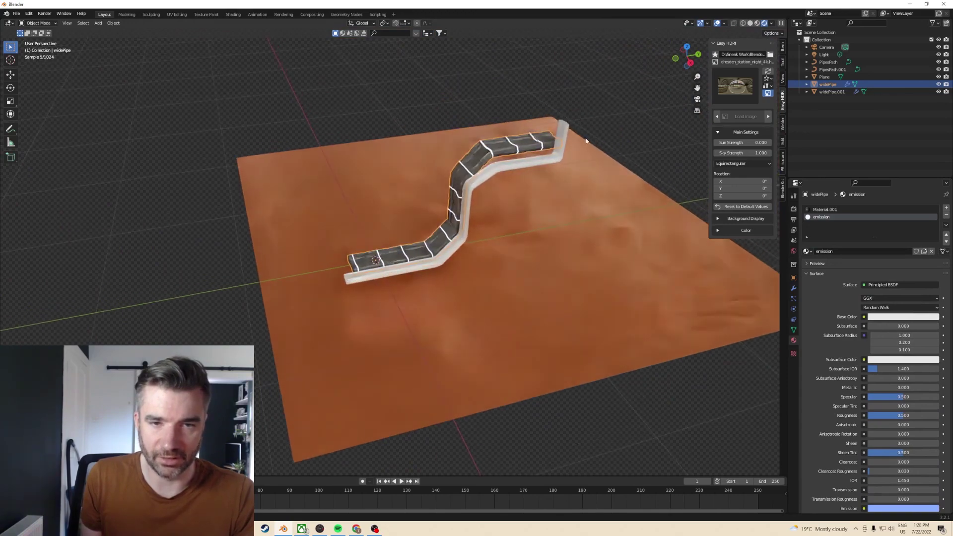
pyautogui.moveTo(575, 146); pyautogui.dragTo(574, 157, button='middle')
pyautogui.scroll(3, 574, 157)
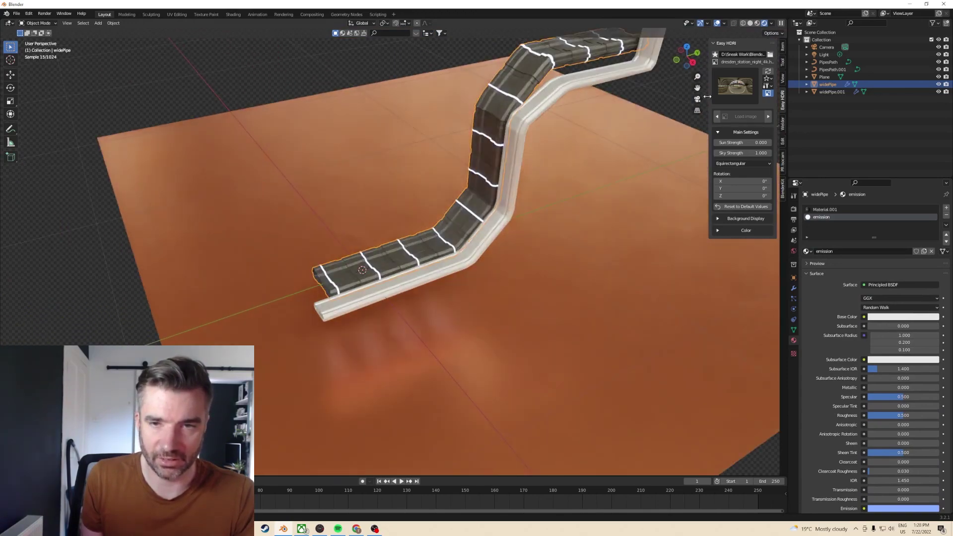
pyautogui.moveTo(706, 99); pyautogui.dragTo(614, 183, button='middle')
pyautogui.click(656, 143)
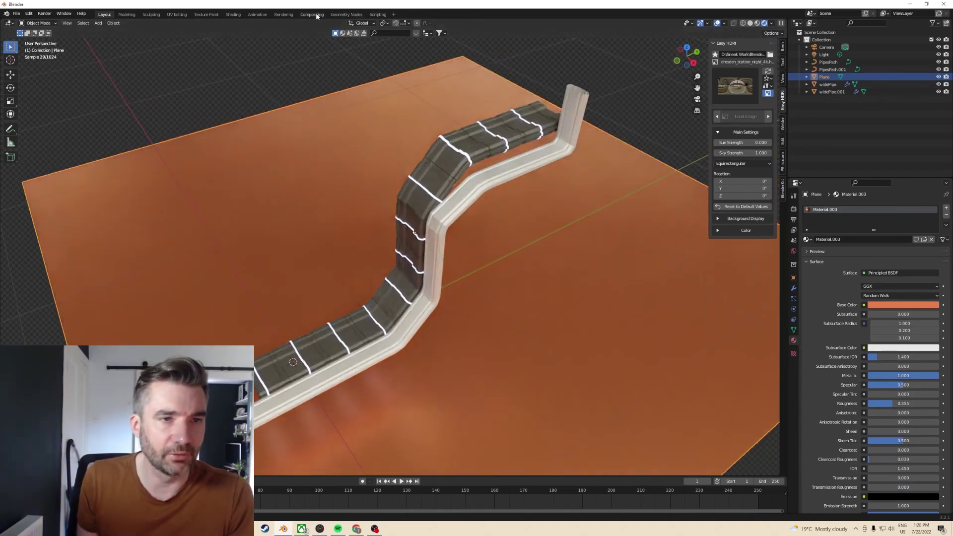
# - In the Compositing workspace, enable Use Nodes and spread Render Layers and Composite apart
pyautogui.click(347, 15)
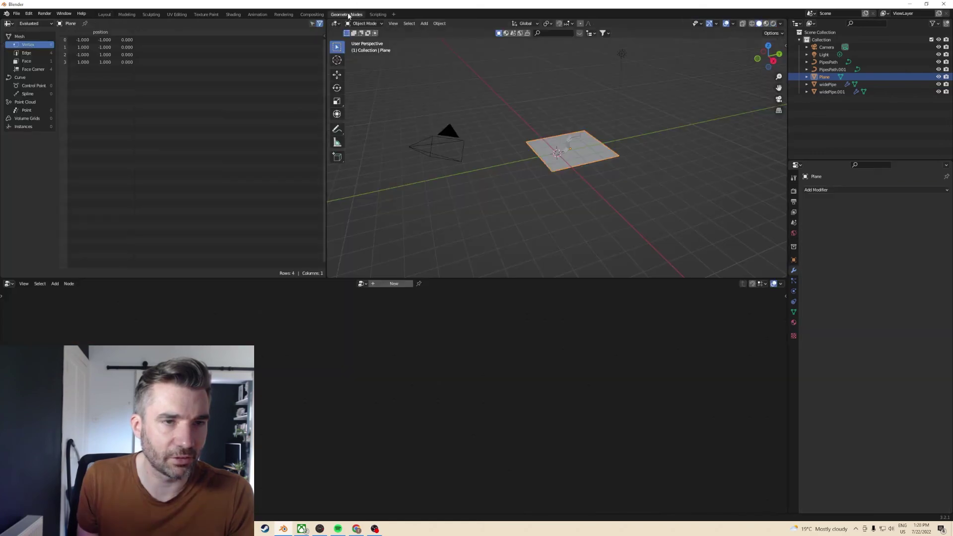
pyautogui.click(312, 15)
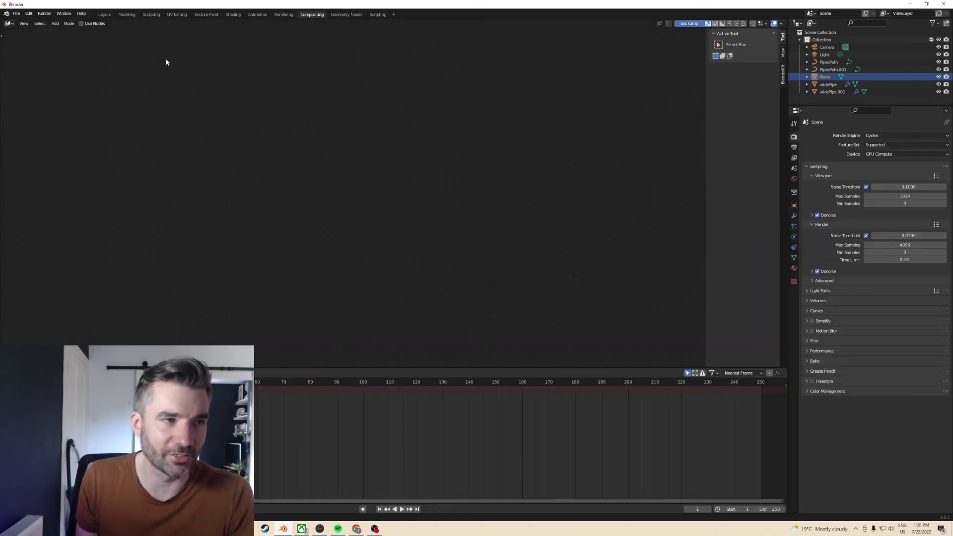
pyautogui.click(81, 24)
pyautogui.moveTo(286, 128); pyautogui.dragTo(207, 116)
pyautogui.click(290, 117)
pyautogui.moveTo(323, 118); pyautogui.dragTo(487, 135)
# - Insert a Fog Glow Glare node between Render Layers and Composite
pyautogui.click(379, 184)
pyautogui.hotkey('shift', 'a')
pyautogui.click(380, 185)
pyautogui.write('glare')
pyautogui.press('Return')
pyautogui.click(334, 142)
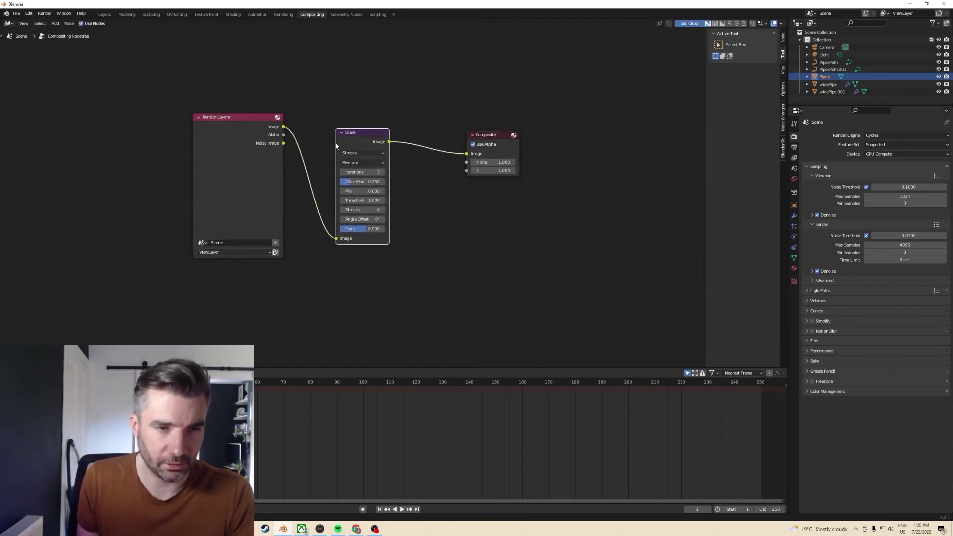
pyautogui.click(368, 153)
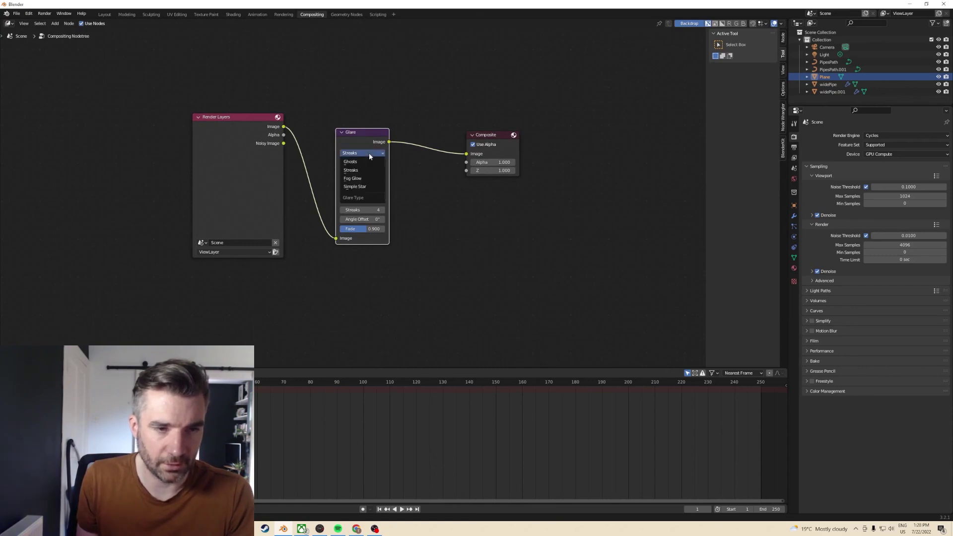
pyautogui.click(368, 179)
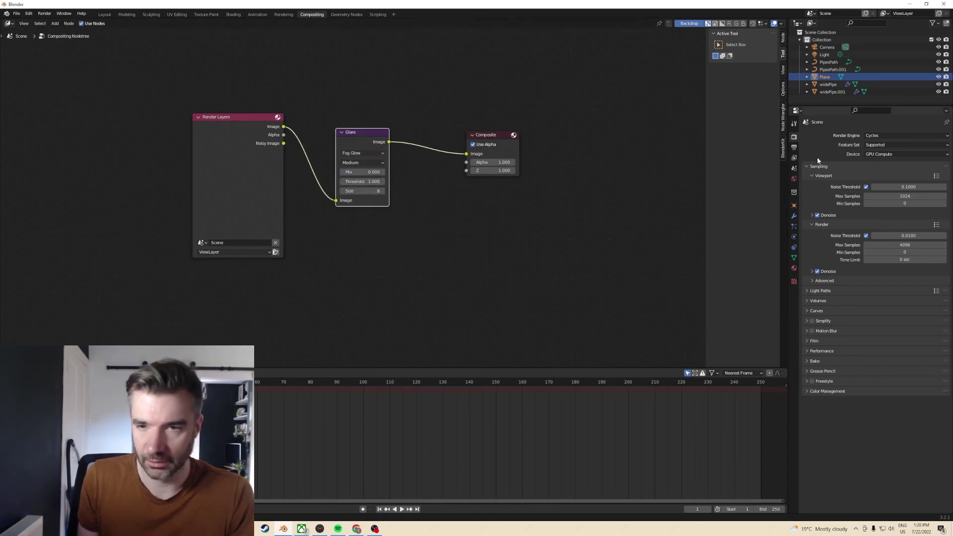
# - Set the render Time Limit to 5 seconds
pyautogui.click(794, 148)
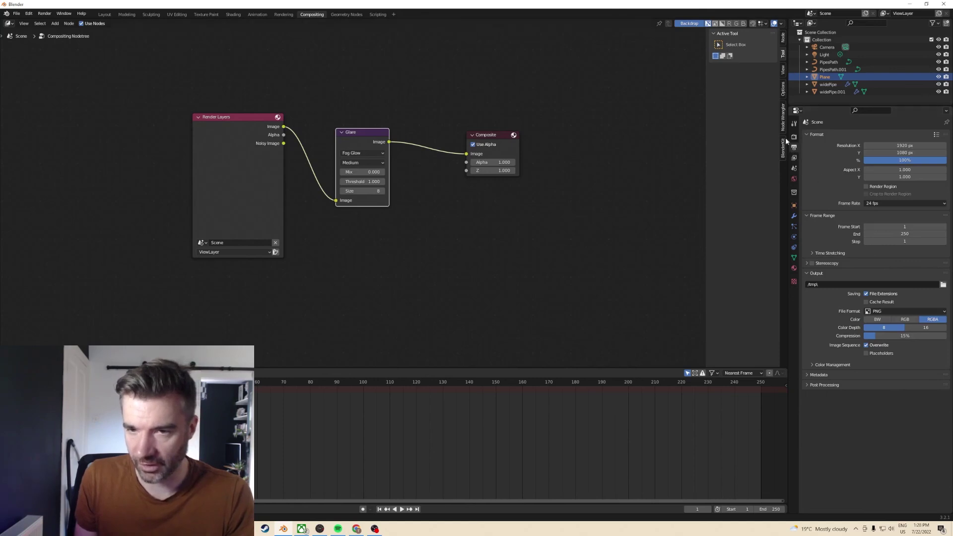
pyautogui.click(794, 137)
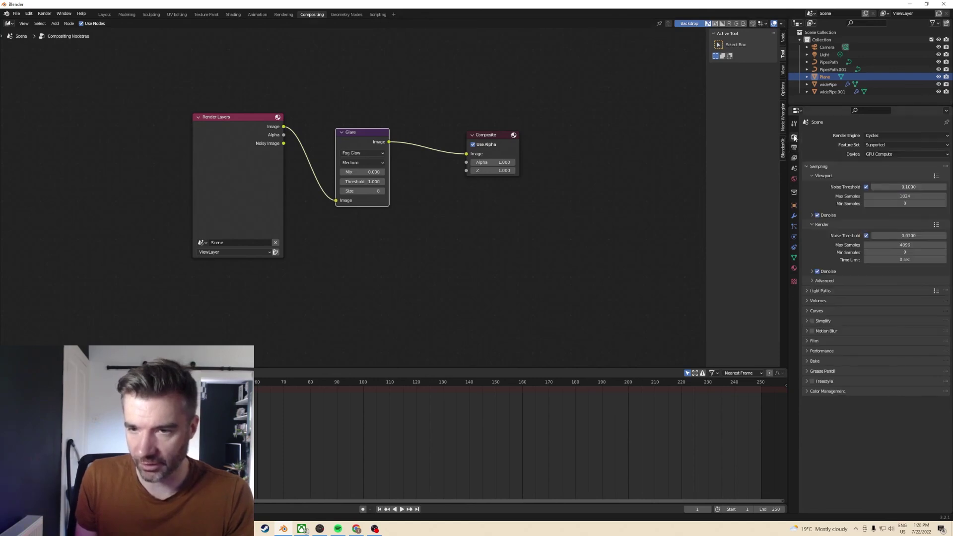
pyautogui.click(909, 260)
pyautogui.write('5')
pyautogui.press('Return')
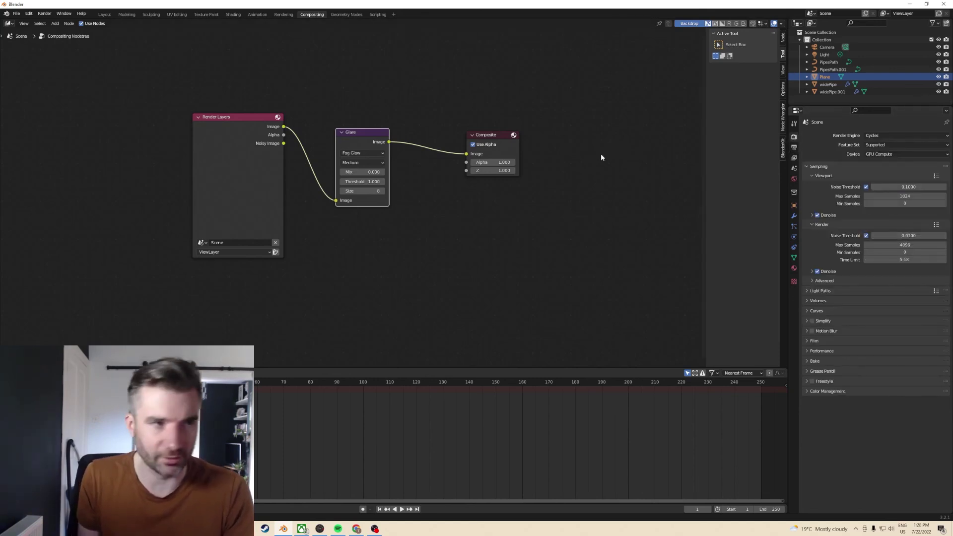
# - Back in Layout, look through the camera with Lock Camera to View and frame the pipes
pyautogui.click(103, 15)
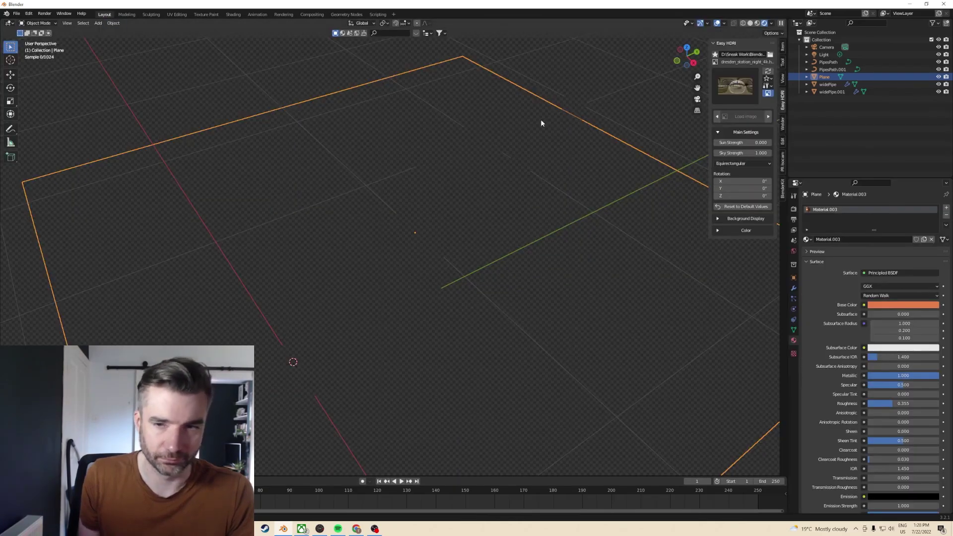
pyautogui.press('KP_0')
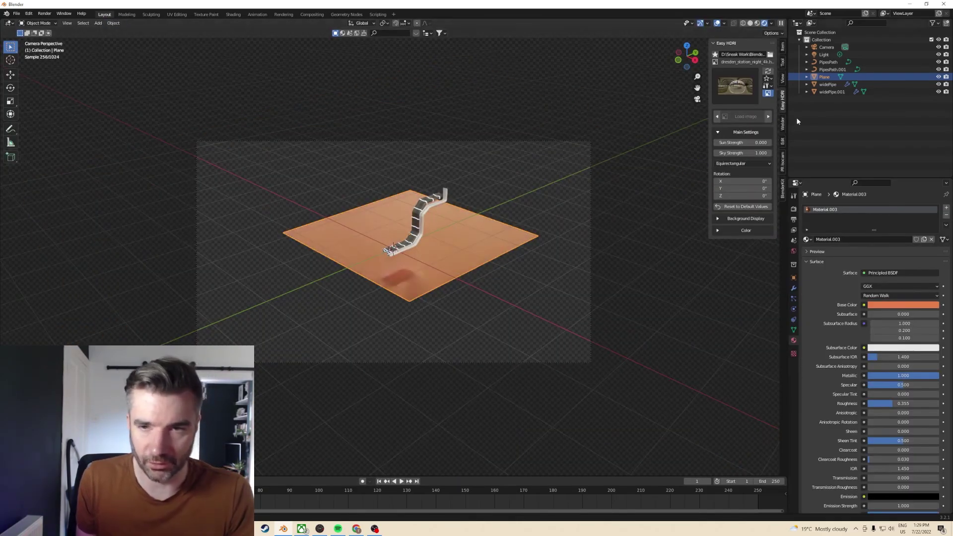
pyautogui.click(783, 80)
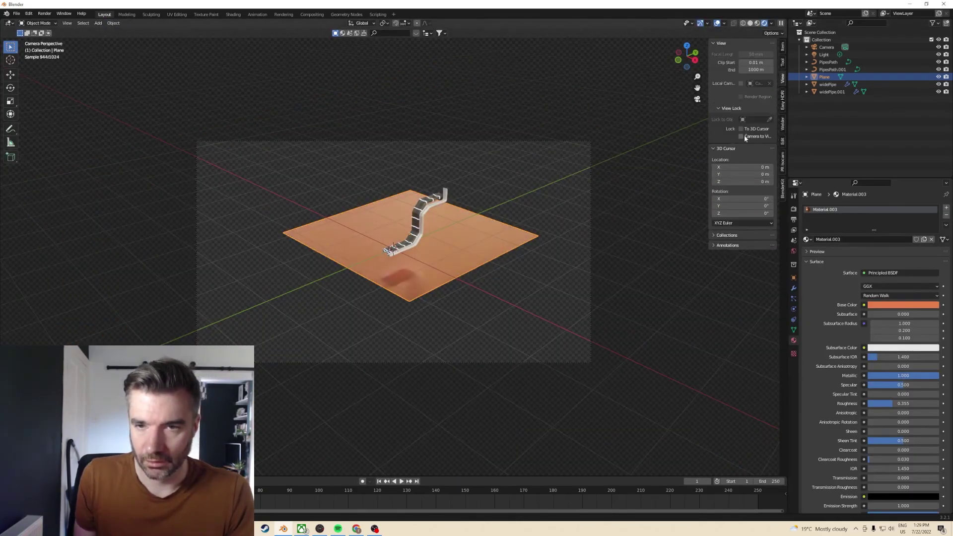
pyautogui.click(741, 136)
pyautogui.scroll(4, 504, 190)
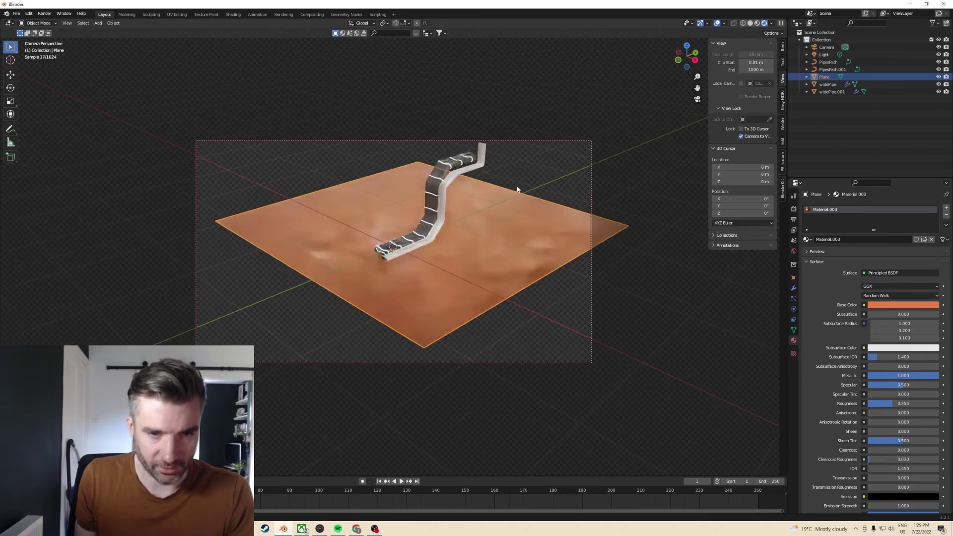
pyautogui.moveTo(698, 89); pyautogui.dragTo(665, 105)
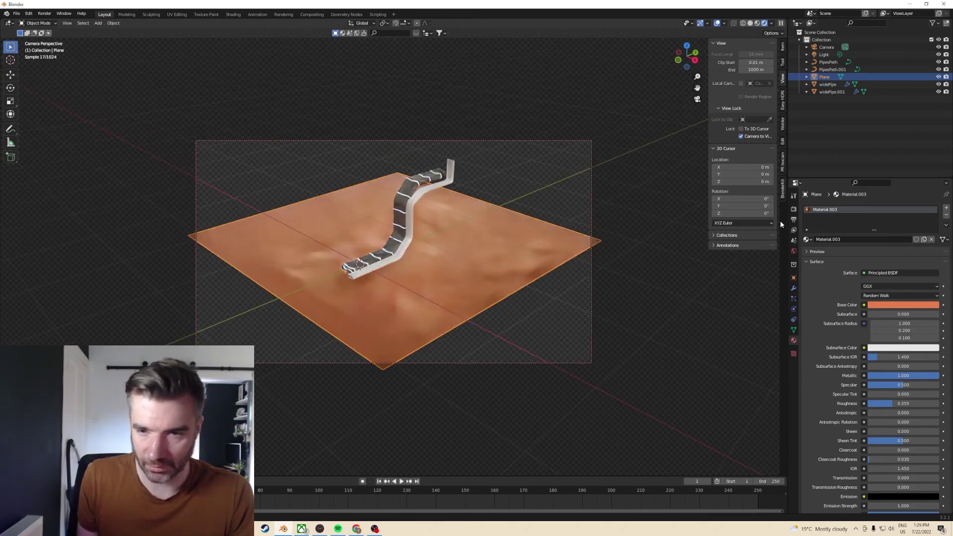
# - Set the output resolution to 1200 × 1200 px and raise the camera angle slightly
pyautogui.click(794, 209)
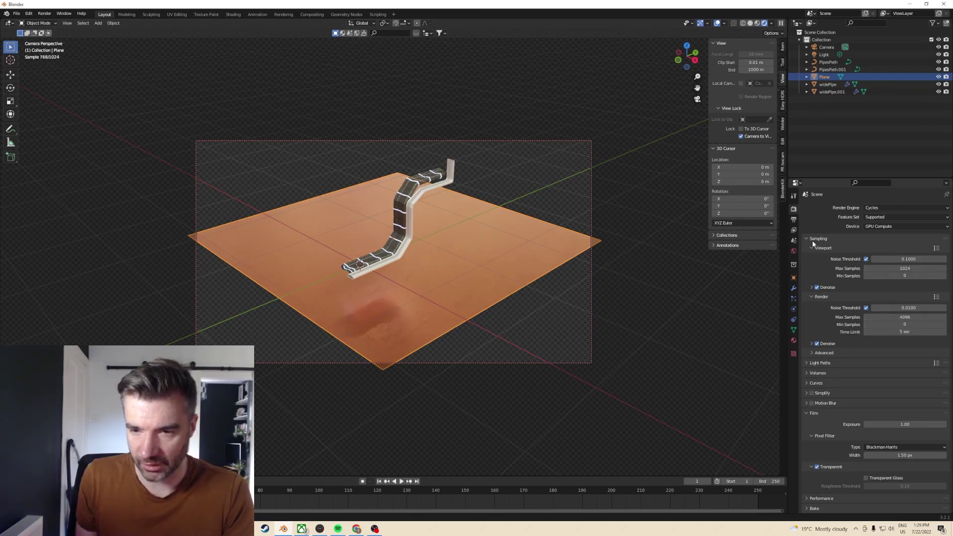
pyautogui.click(794, 219)
pyautogui.click(894, 217)
pyautogui.write('1200')
pyautogui.press('Tab')
pyautogui.write('1200')
pyautogui.press('Return')
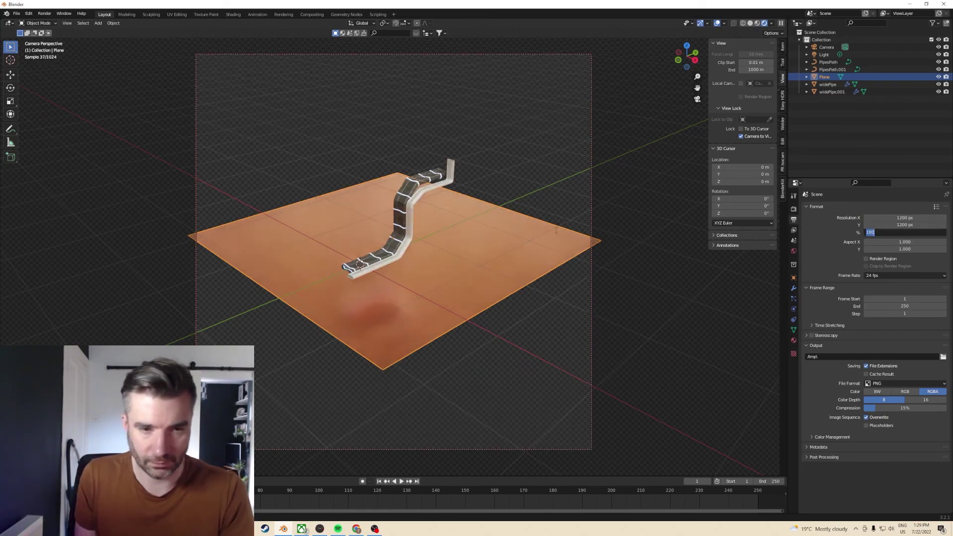
pyautogui.scroll(3, 525, 235)
pyautogui.moveTo(490, 223); pyautogui.dragTo(490, 240, button='middle')
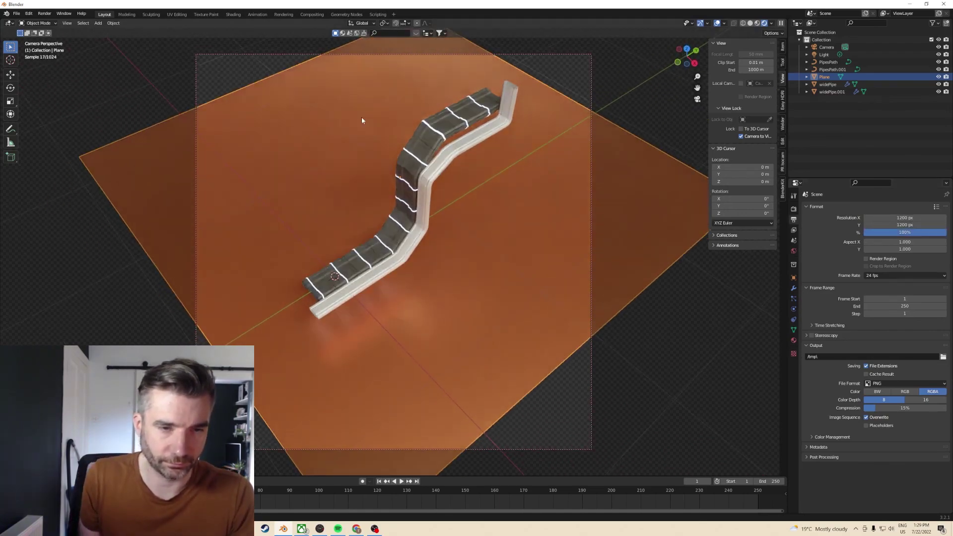
# - Enlarge the ground plane, then render the camera view to show the pipes' glowing stripes over orange
pyautogui.press('s')
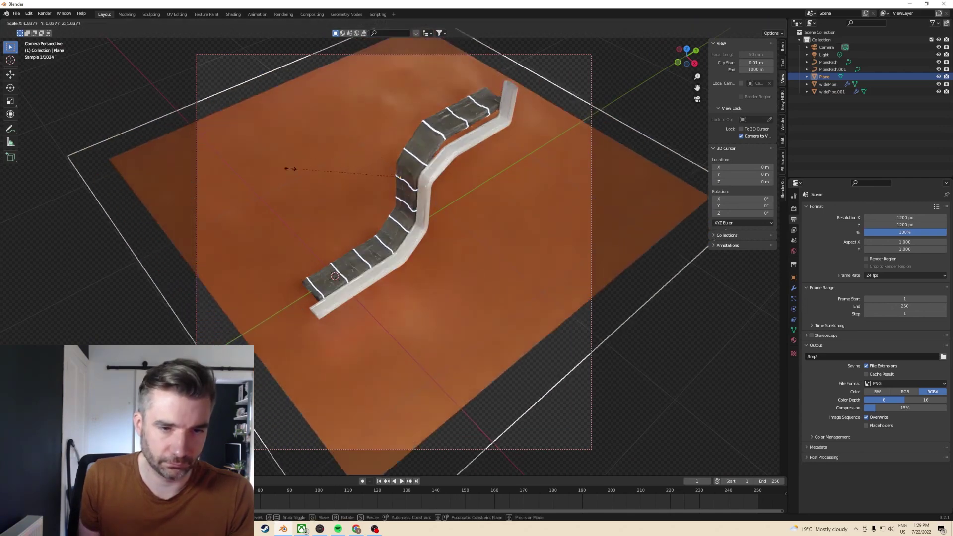
pyautogui.click(221, 205)
pyautogui.click(45, 13)
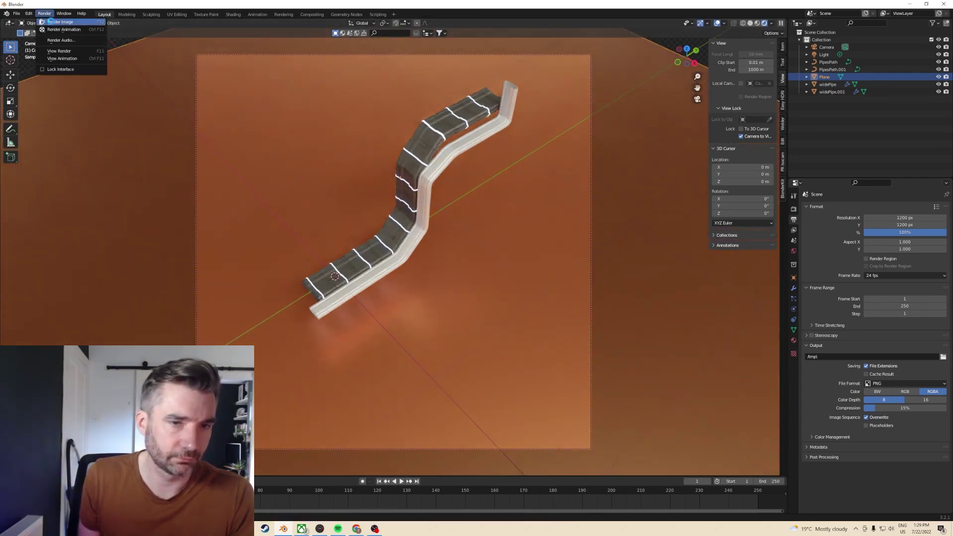
pyautogui.click(46, 23)
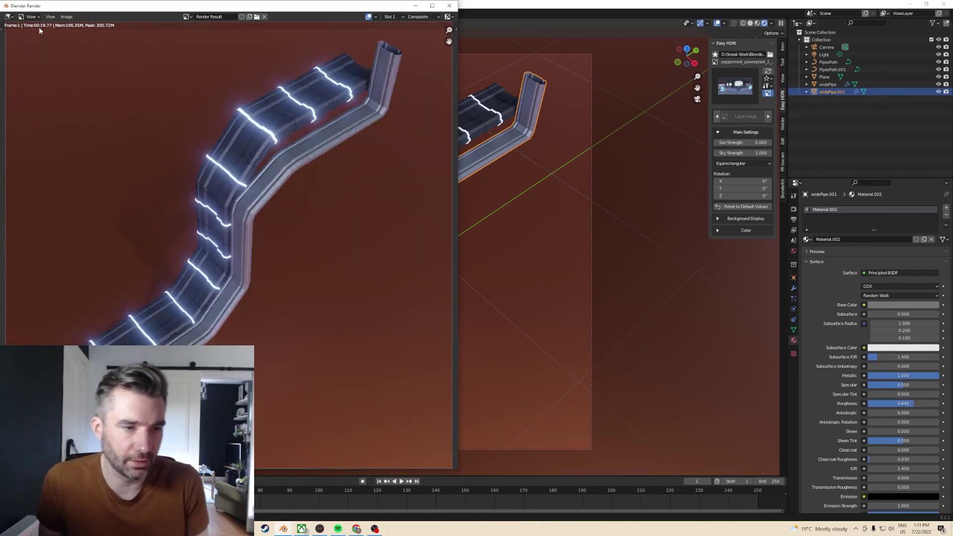
pyautogui.moveTo(68, 6); pyautogui.dragTo(204, 14)
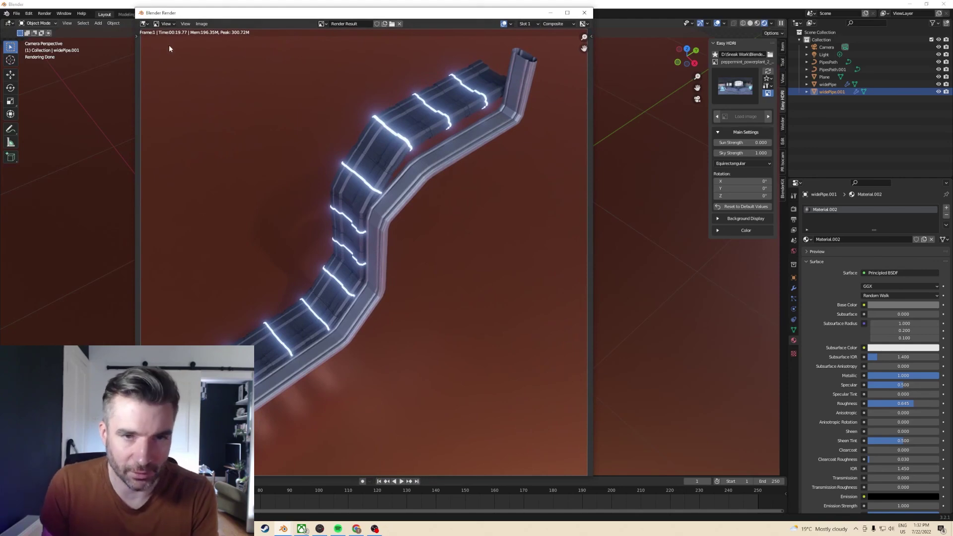